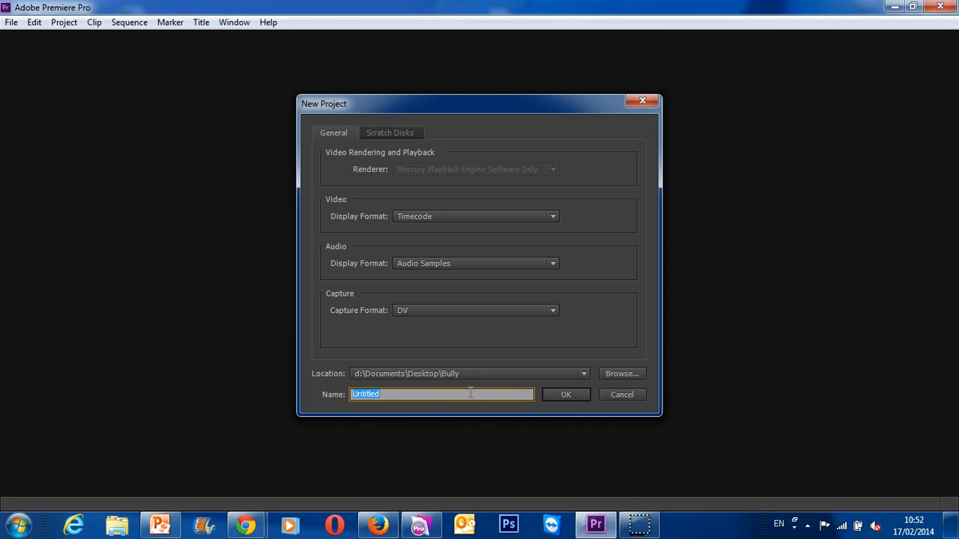
- Create a project named Olympics Video Combo containing a sequence named Export
type("Olympics Video Combo")
key("Return")
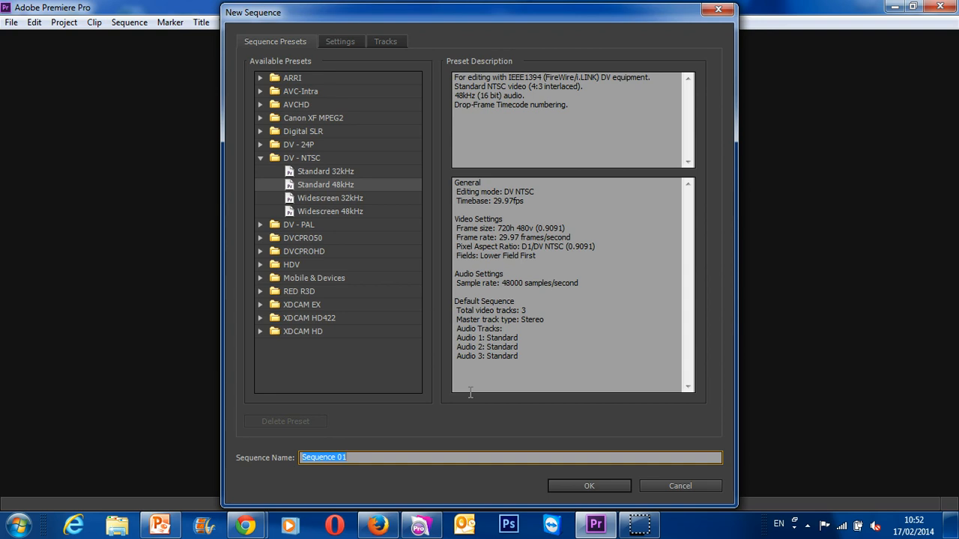
type("Export")
left_click(582, 487)
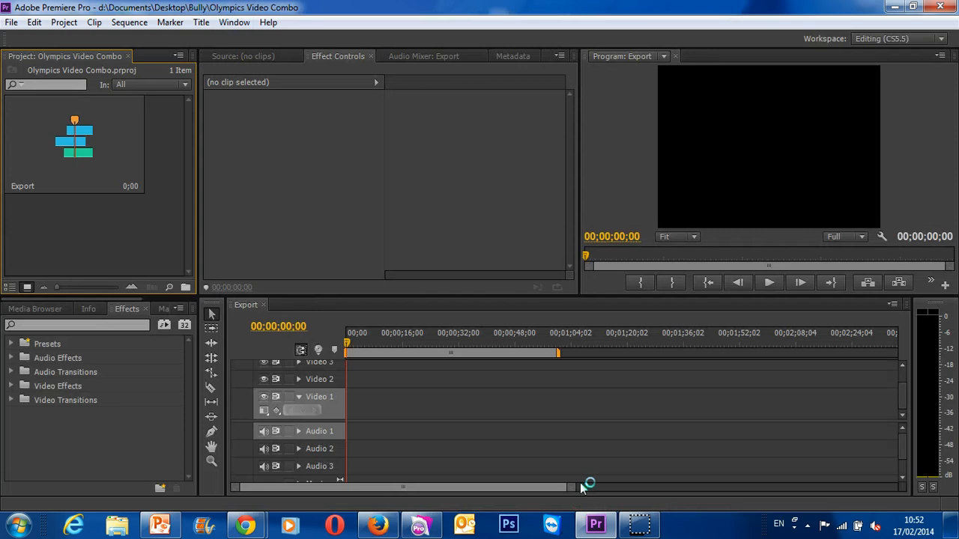
left_click(242, 318)
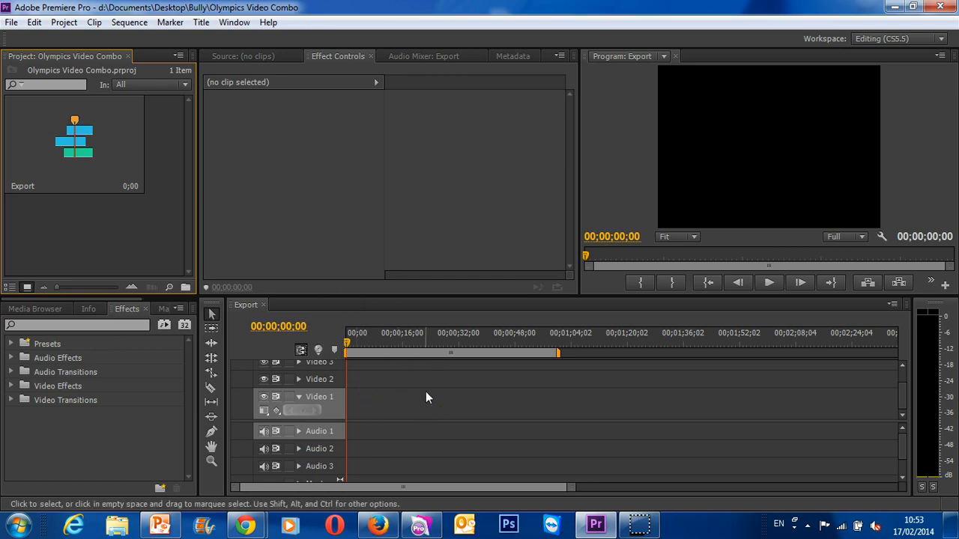
left_click(12, 21)
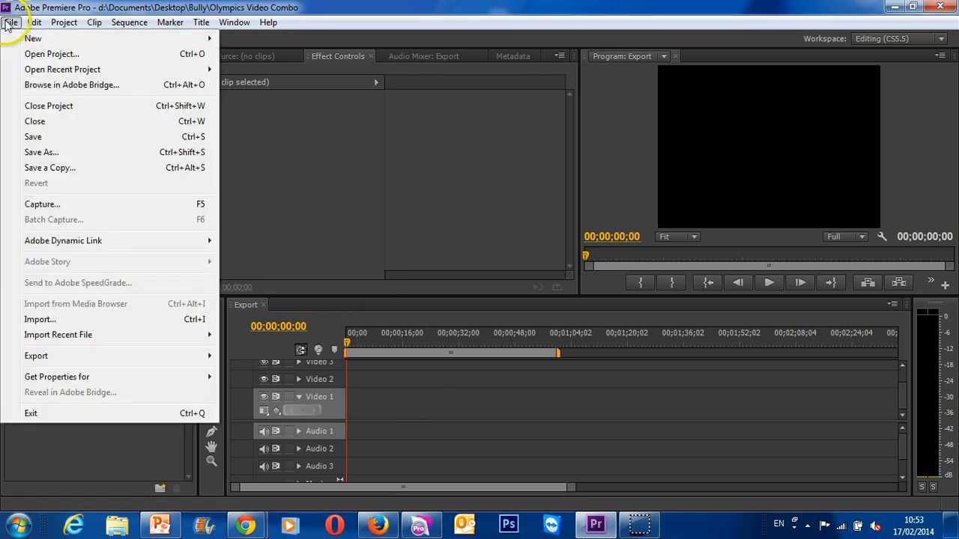
mouse_move(34, 22)
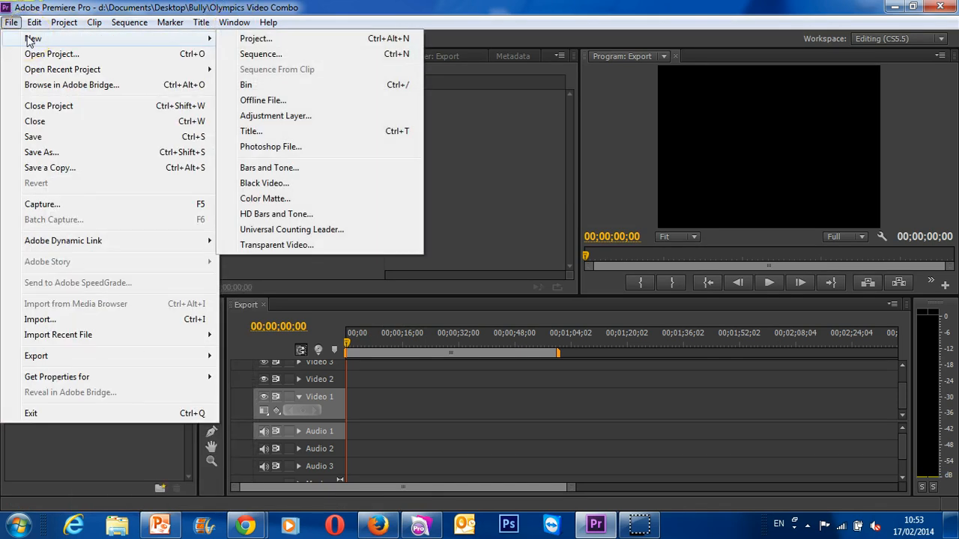
left_click(421, 404)
left_click(396, 409)
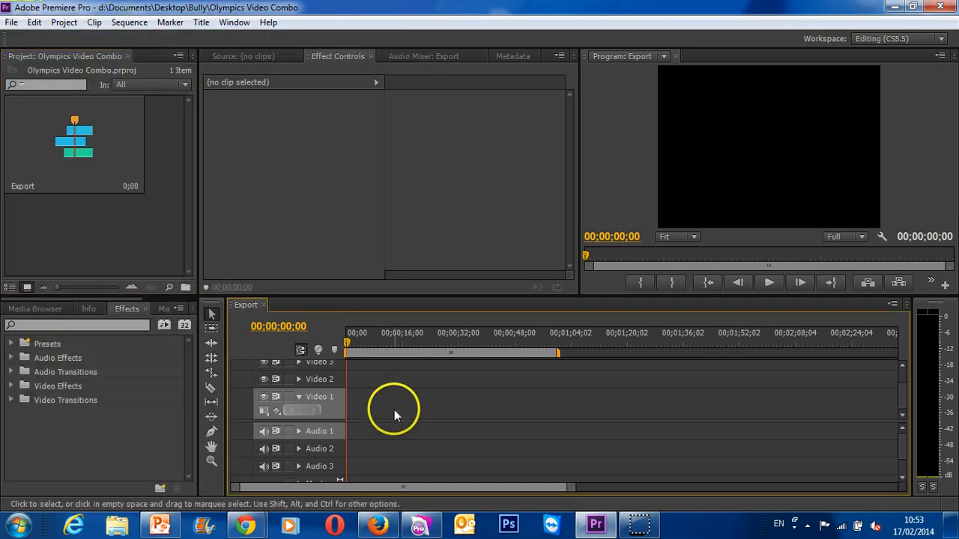
- Import the Yulia Lipnitskaya, Cat Curling, Demi Lovato - Let It Go YouTube [360p] and SKI JUMPING WORLD RECORDS videos from the Desktop
left_click(11, 21)
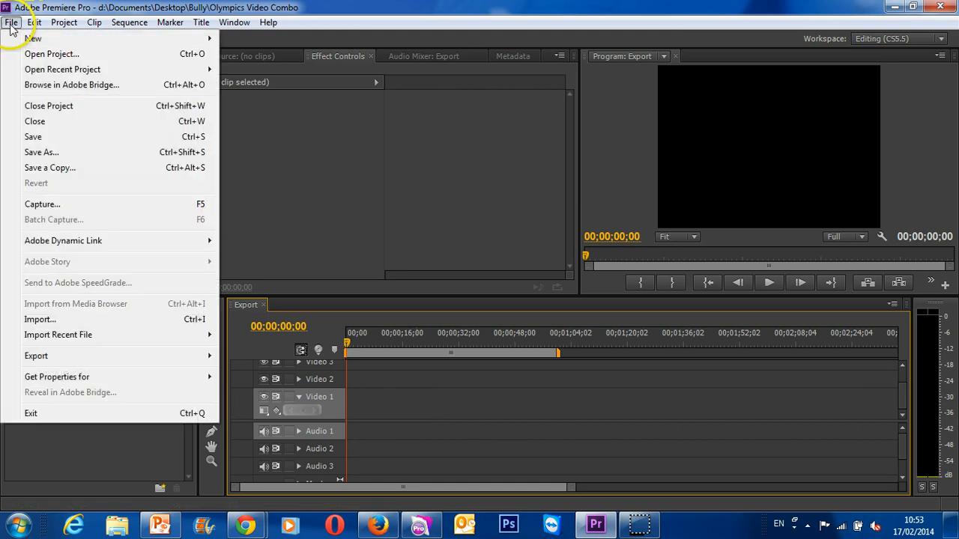
left_click(64, 321)
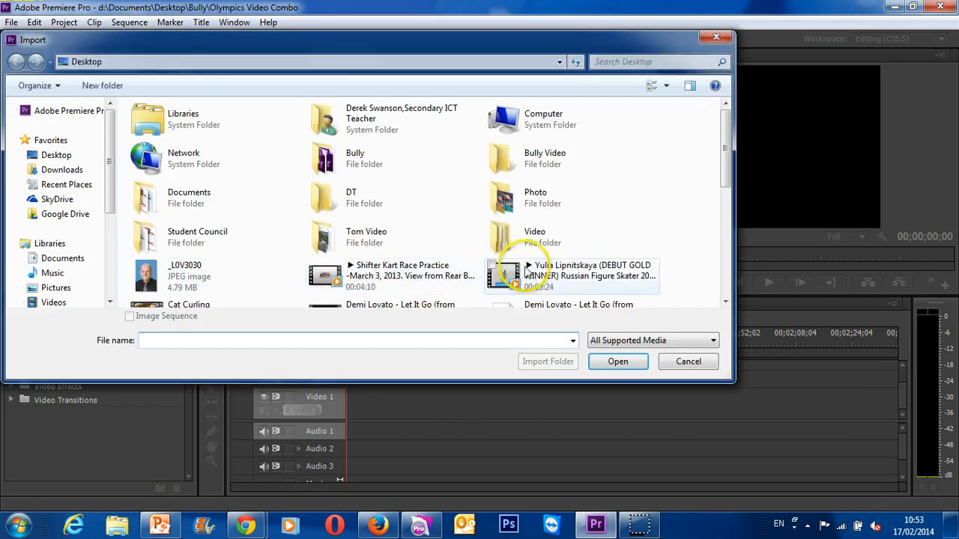
left_click(528, 273)
scroll(240, 187, "down", 3)
scroll(352, 239, "up", 2)
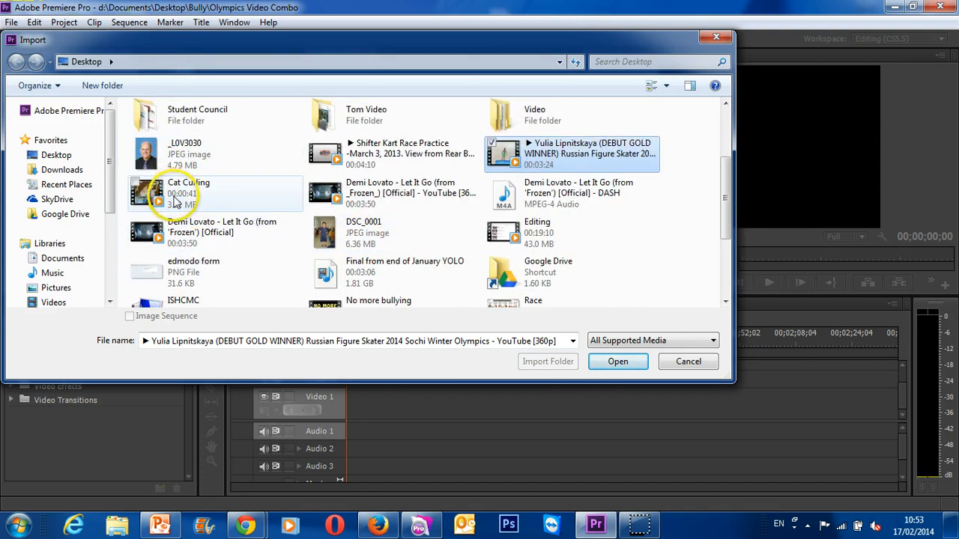
left_click(175, 201, "ctrl")
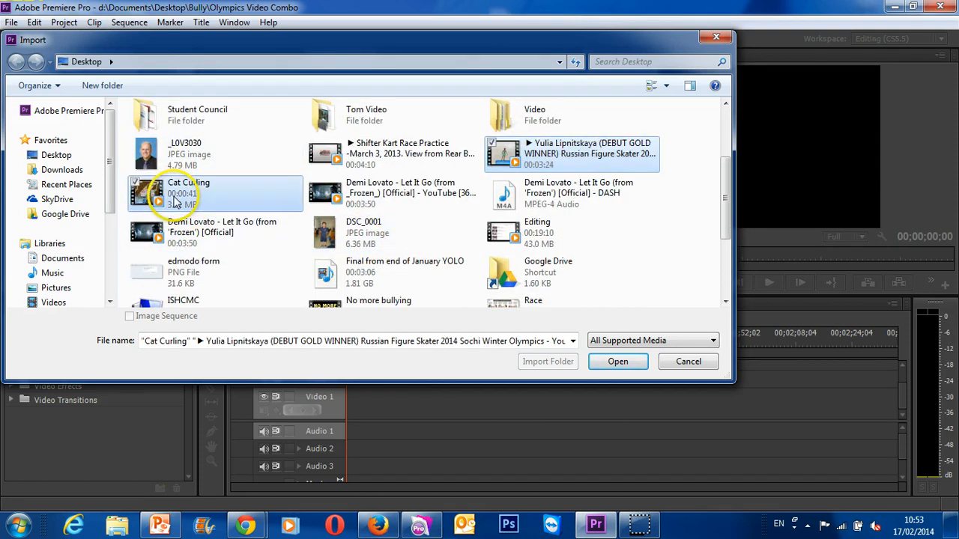
left_click(408, 199, "ctrl")
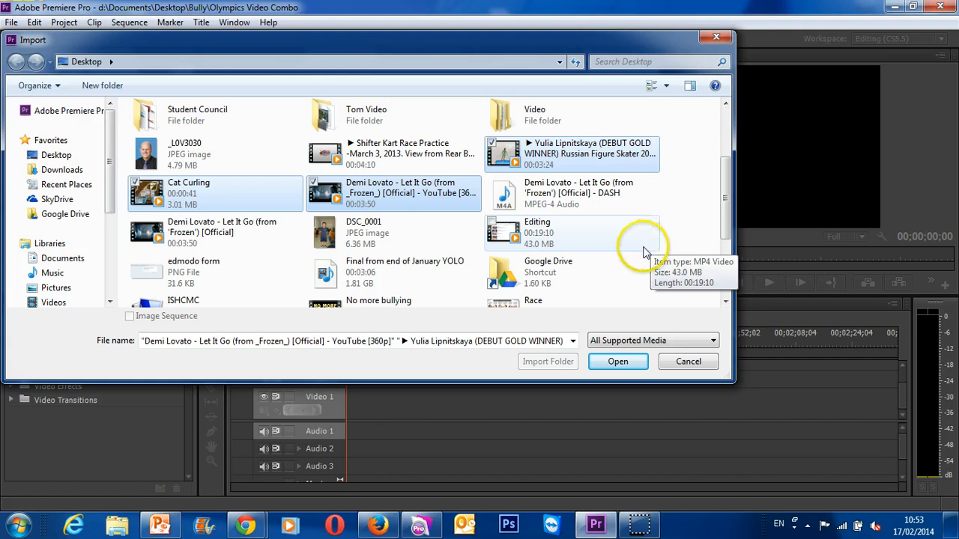
scroll(584, 242, "down", 2)
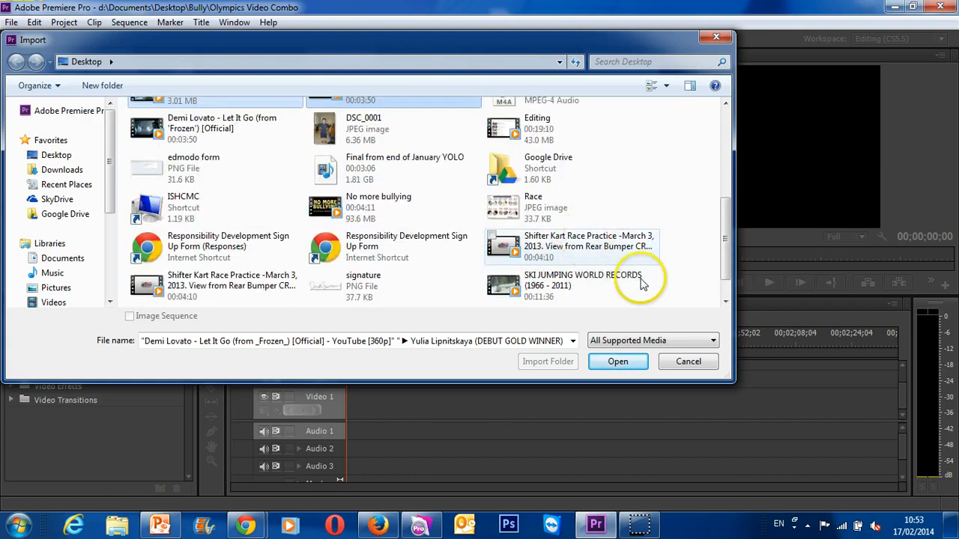
left_click(642, 283, "ctrl")
scroll(550, 244, "up", 3)
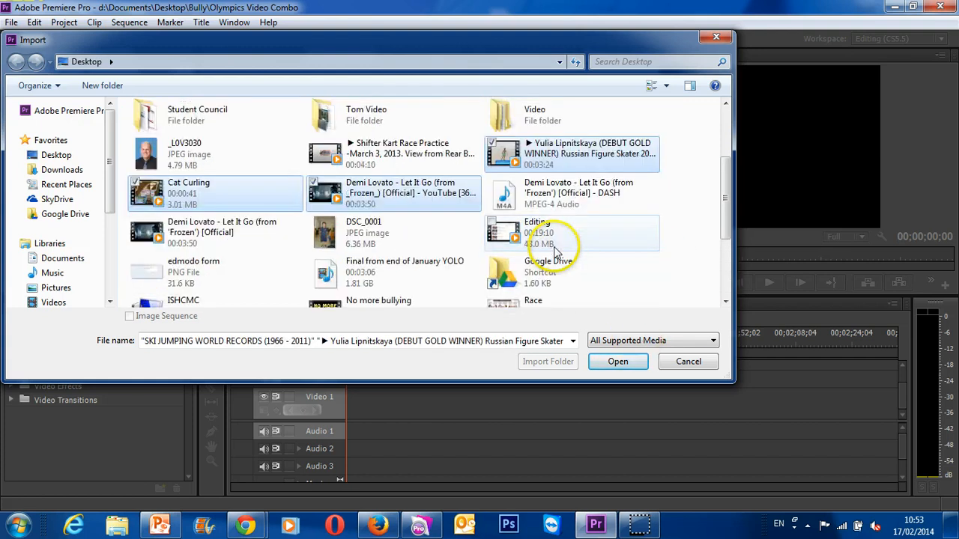
left_click(617, 361)
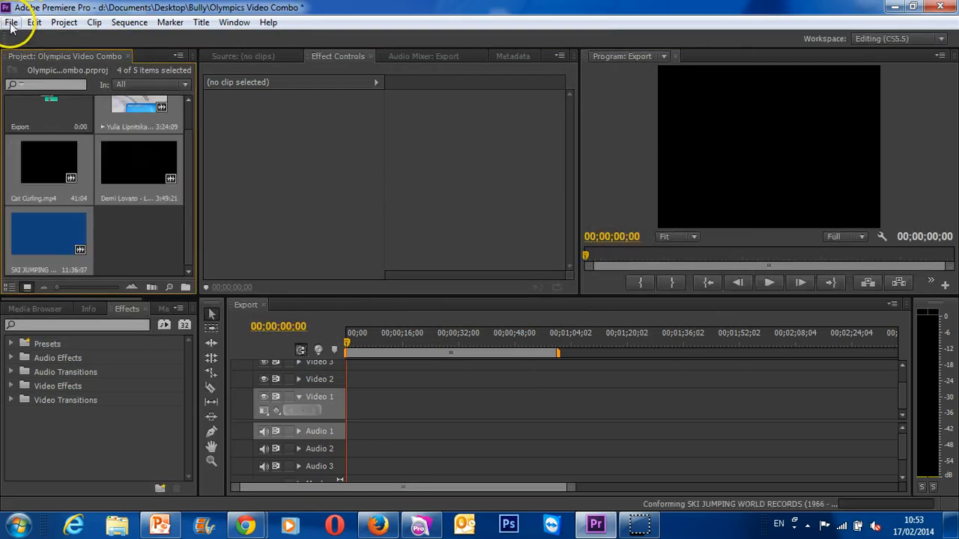
- Start another media import and browse to the Tom folder inside the Desktop's Video folder
left_click(11, 22)
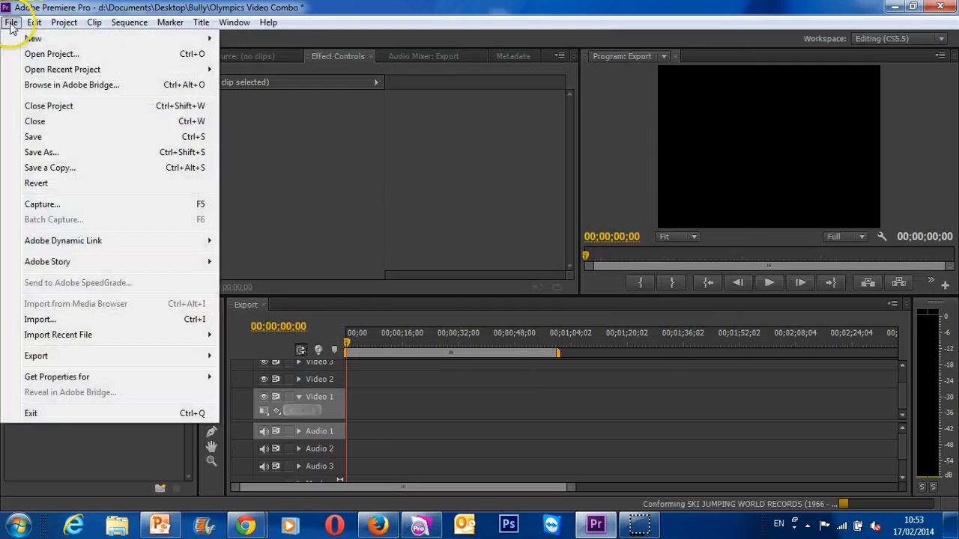
left_click(96, 320)
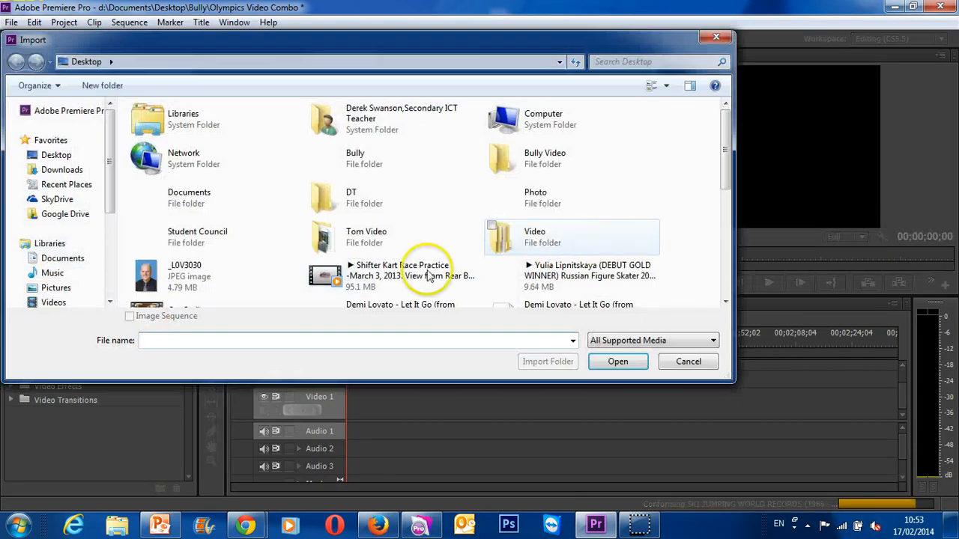
left_click(342, 245)
double_click(342, 245)
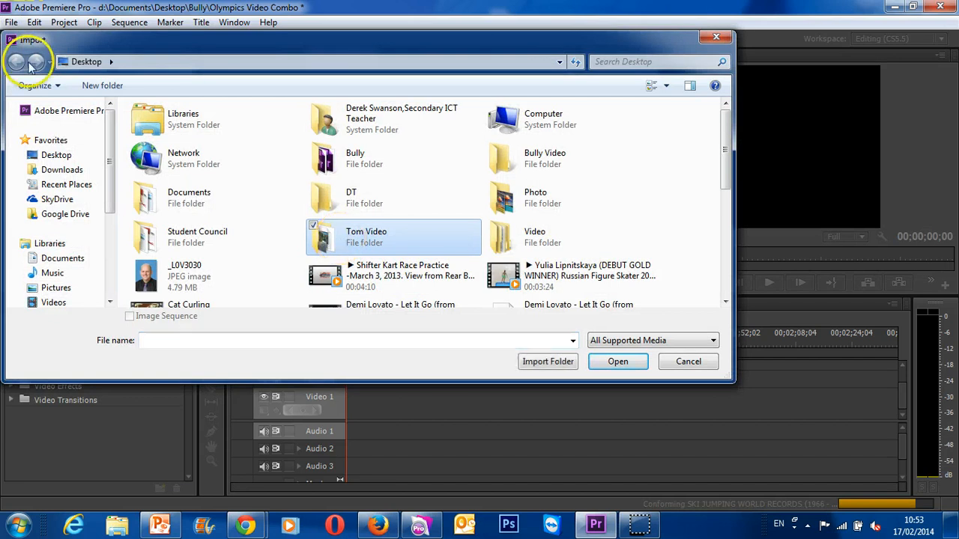
left_click(19, 64)
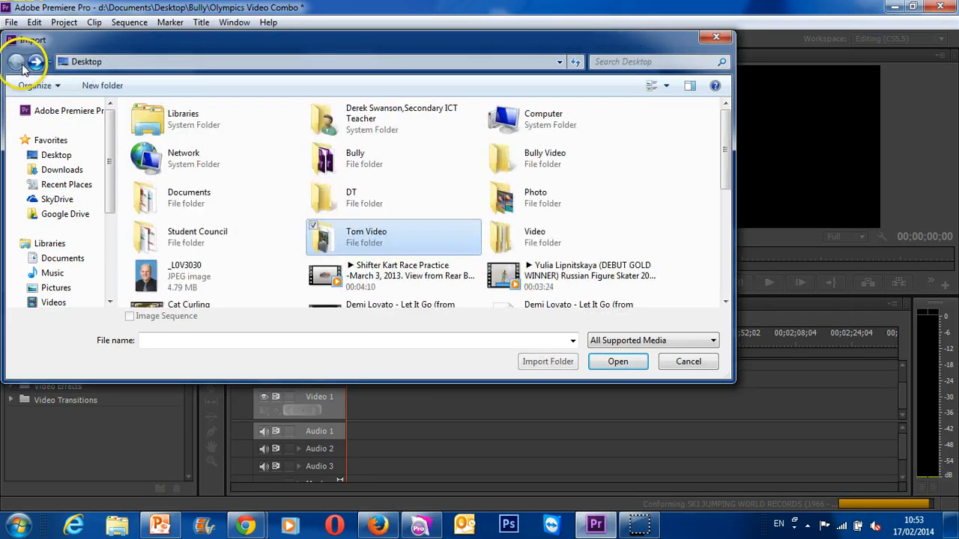
left_click(533, 240)
double_click(528, 241)
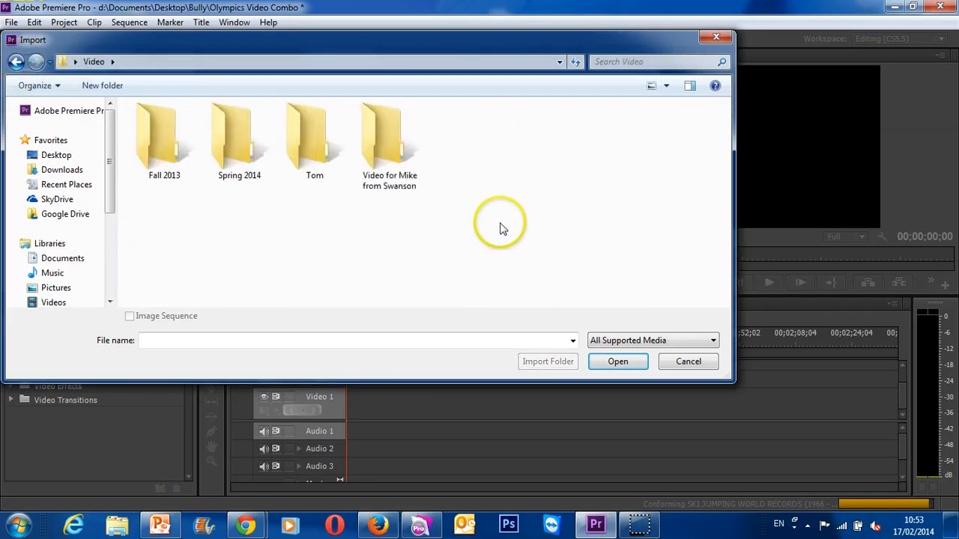
left_click(298, 155)
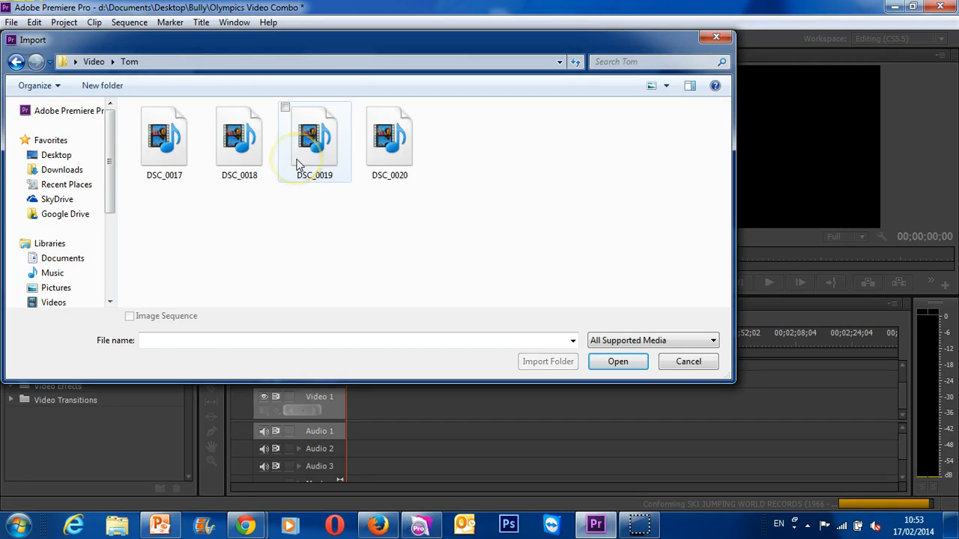
- Display the folder's clips as thumbnails and import only DSC_0018 and DSC_0020 into the project
left_click(665, 85)
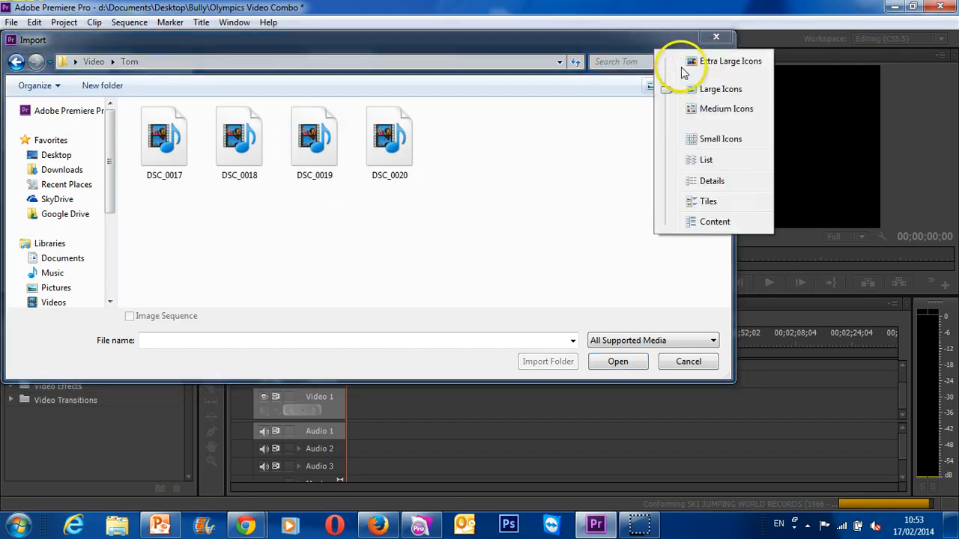
left_click(671, 89)
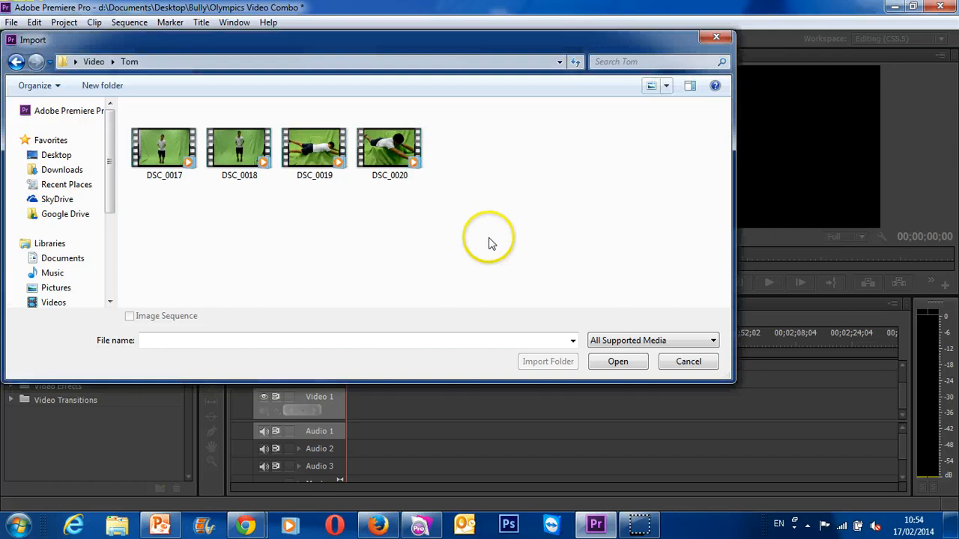
left_click(185, 176)
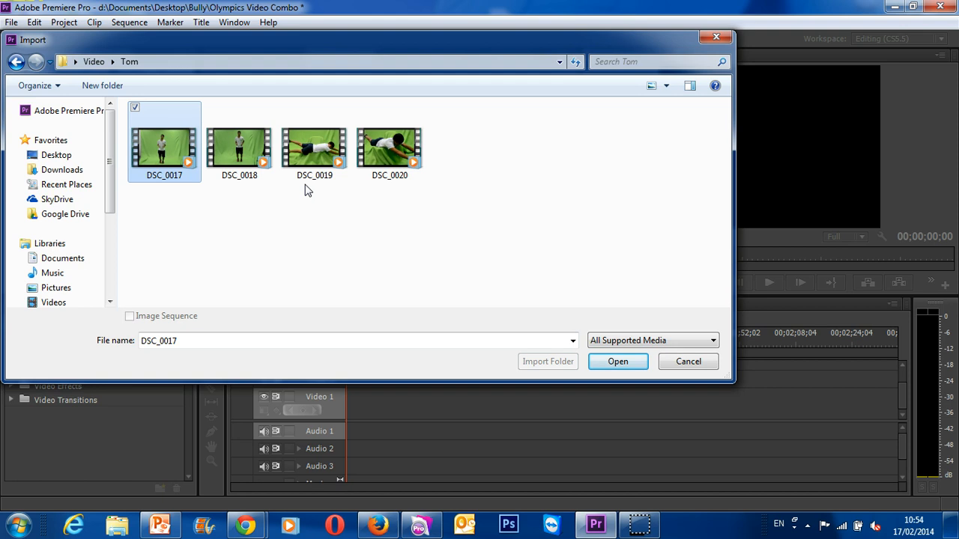
left_click(390, 146, "shift")
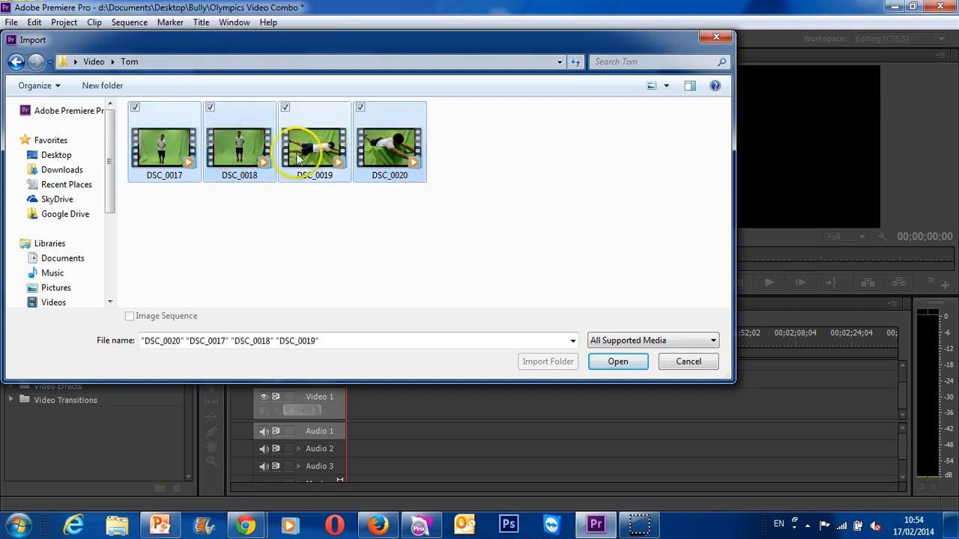
left_click(311, 150)
left_click(228, 153)
left_click(391, 143)
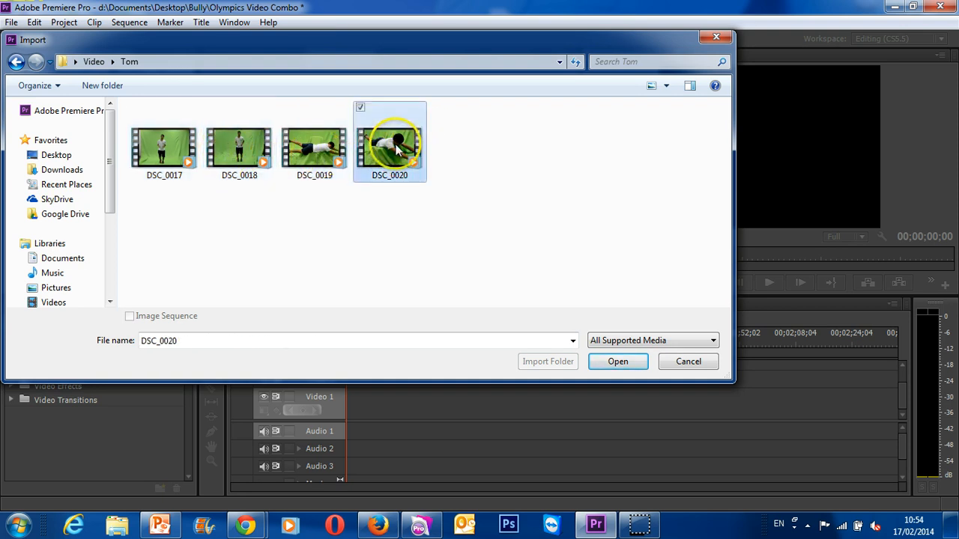
left_click(250, 166, "ctrl")
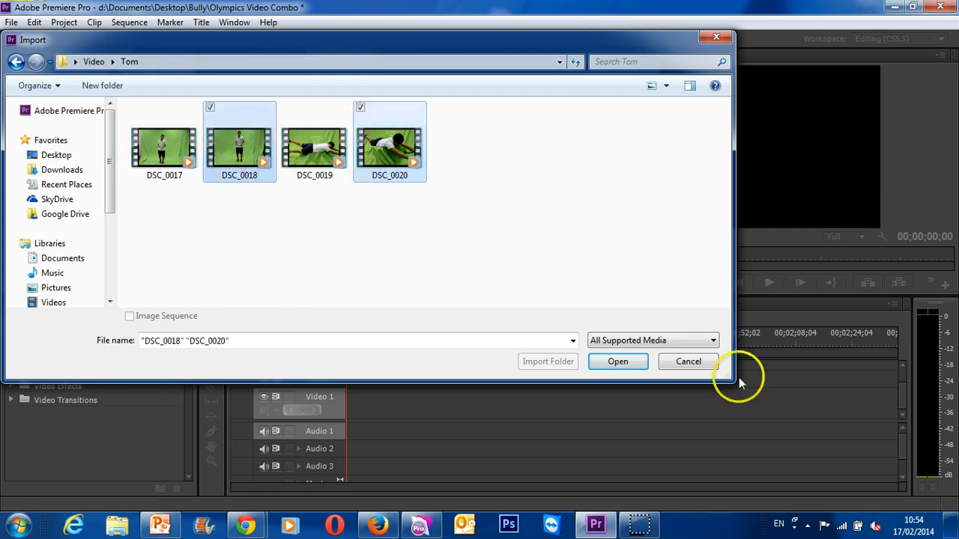
left_click(617, 361)
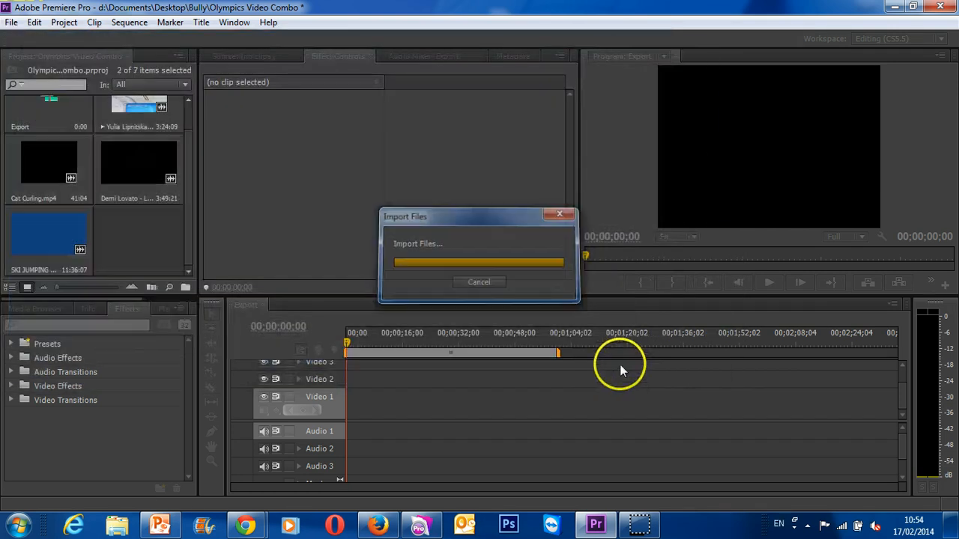
- Place DSC_0018.MOV at the start of the Video 1 track, changing the sequence settings to match the clip
double_click(124, 158)
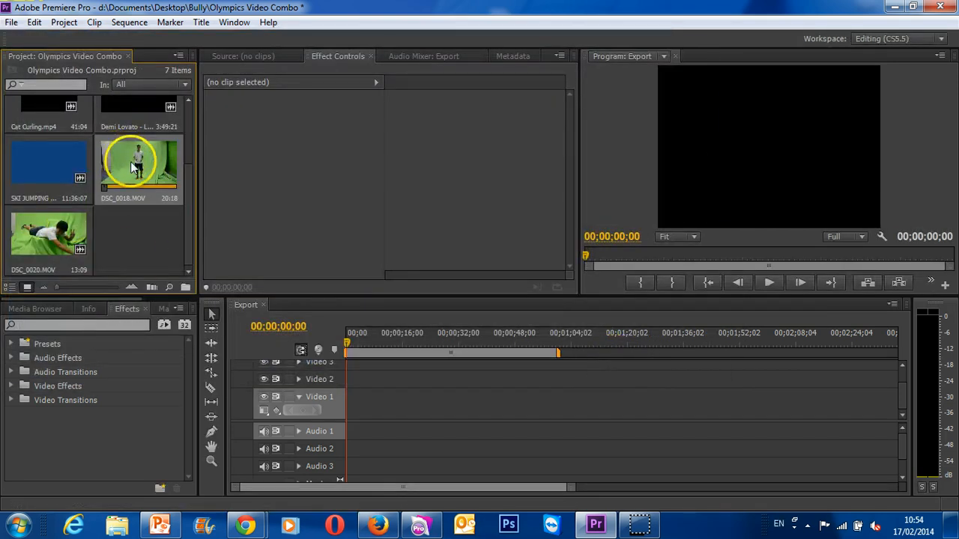
left_click_drag(406, 159, 340, 397)
left_click(497, 287)
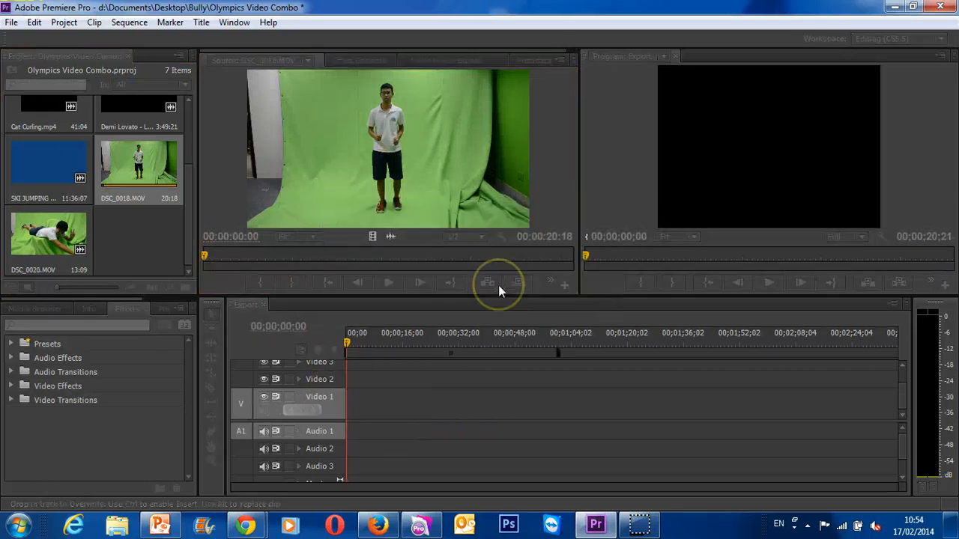
- Split DSC_0018.MOV on the timeline with the Razor tool at 4 seconds and again at about 16 seconds
mouse_move(346, 348)
left_mouse_down()
mouse_move(372, 346)
mouse_move(353, 342)
mouse_move(361, 343)
left_mouse_up()
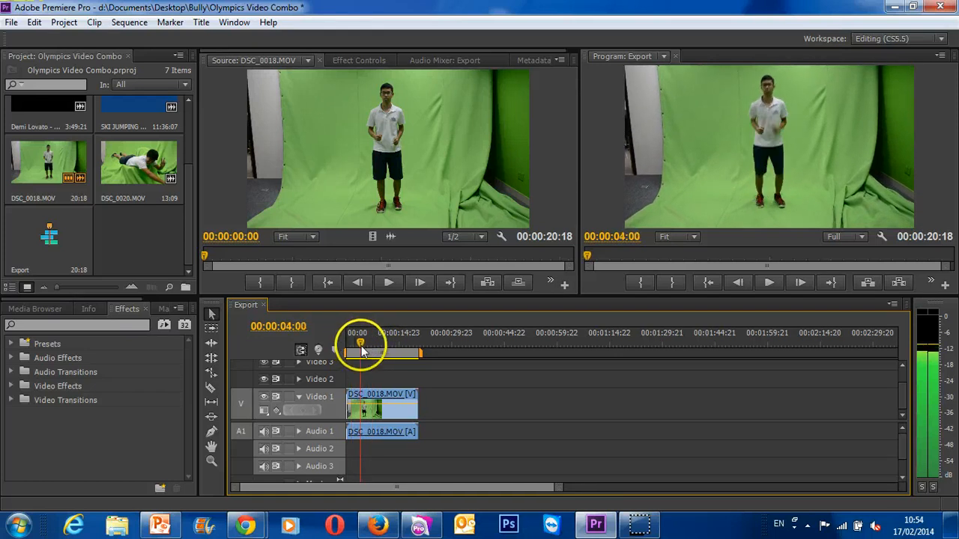
left_click(213, 387)
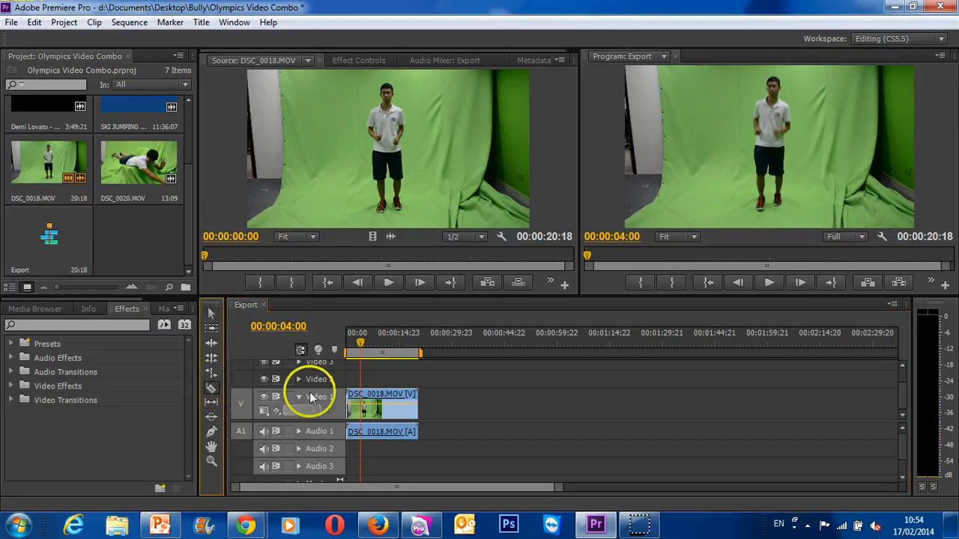
left_click(362, 411)
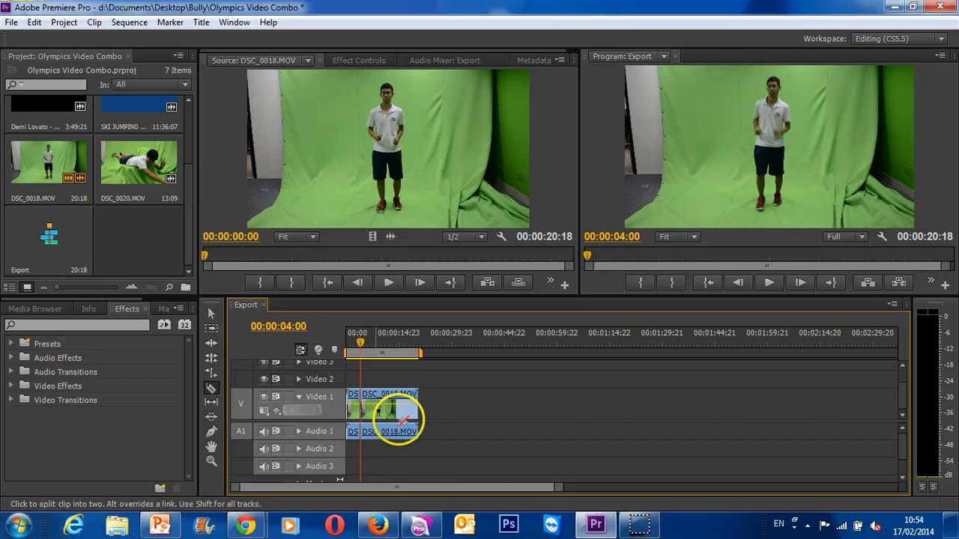
left_click(403, 405)
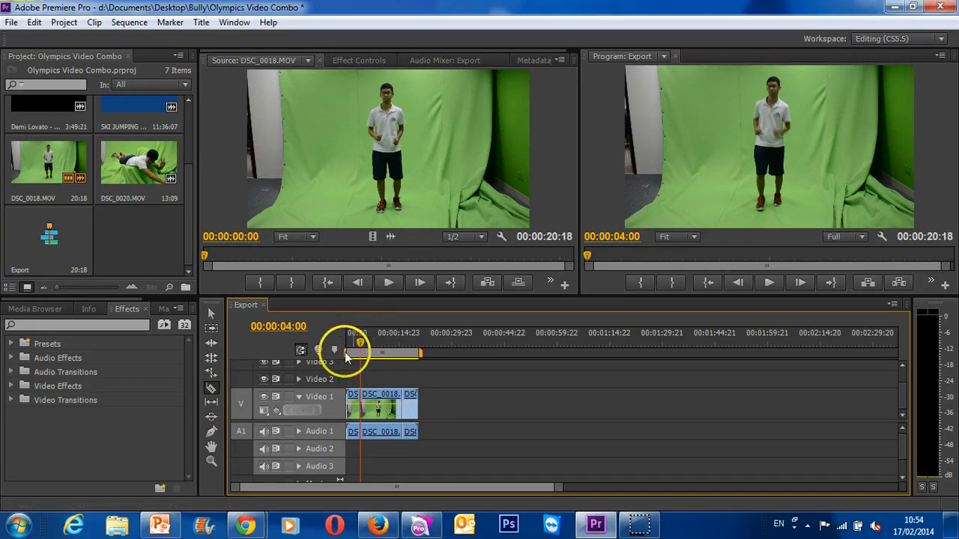
- Delete the first and last pieces of the split DSC_0018.MOV and move the remaining middle piece to the sequence start
left_click(212, 315)
left_click(353, 406)
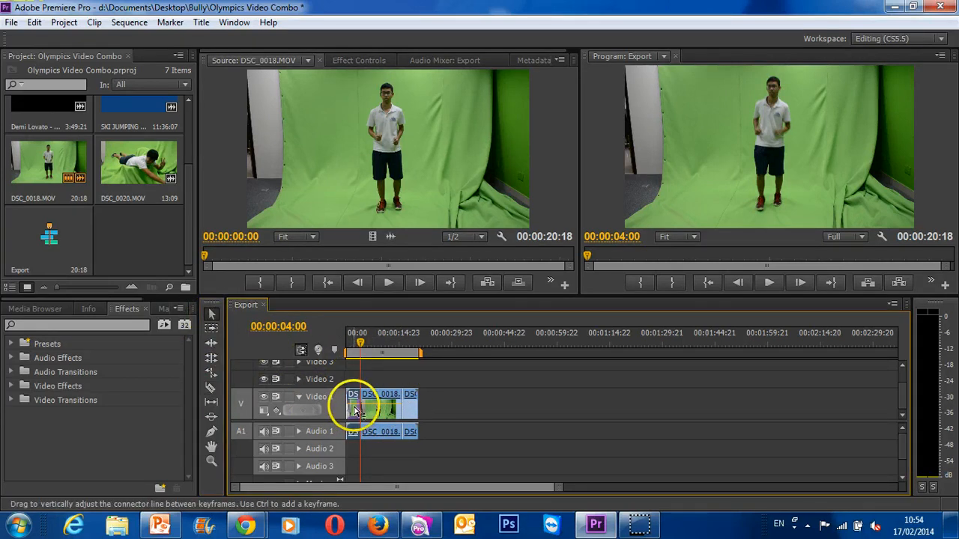
left_click_drag(404, 414, 407, 413)
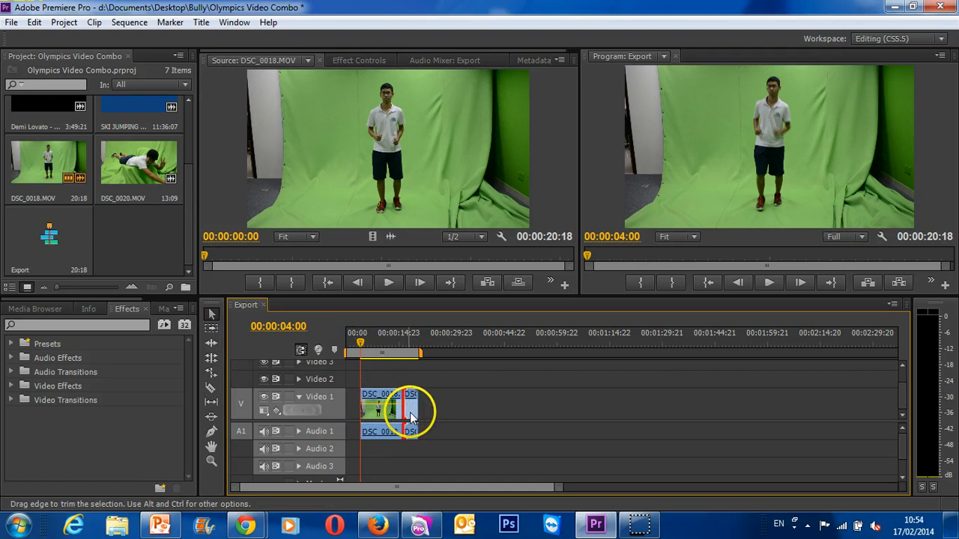
key("Delete")
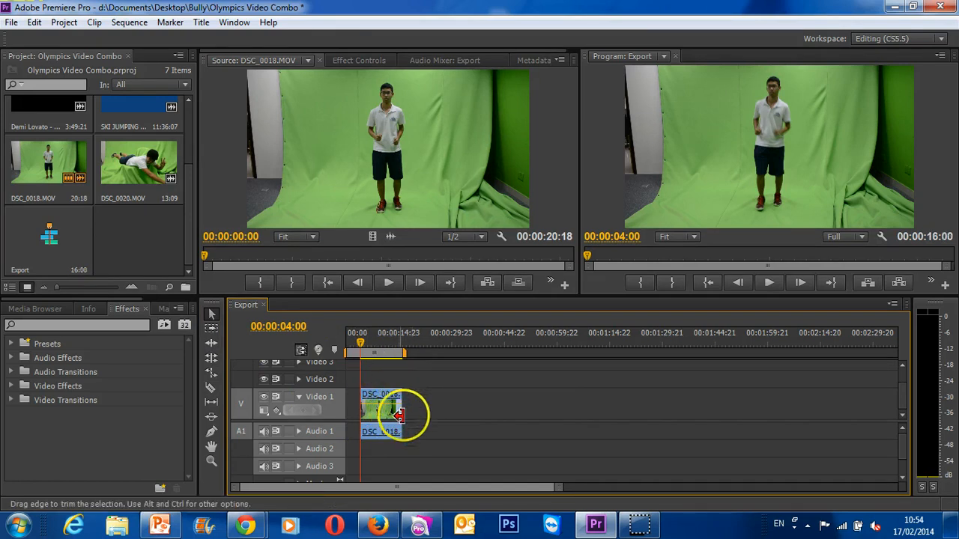
left_click_drag(385, 456, 349, 397)
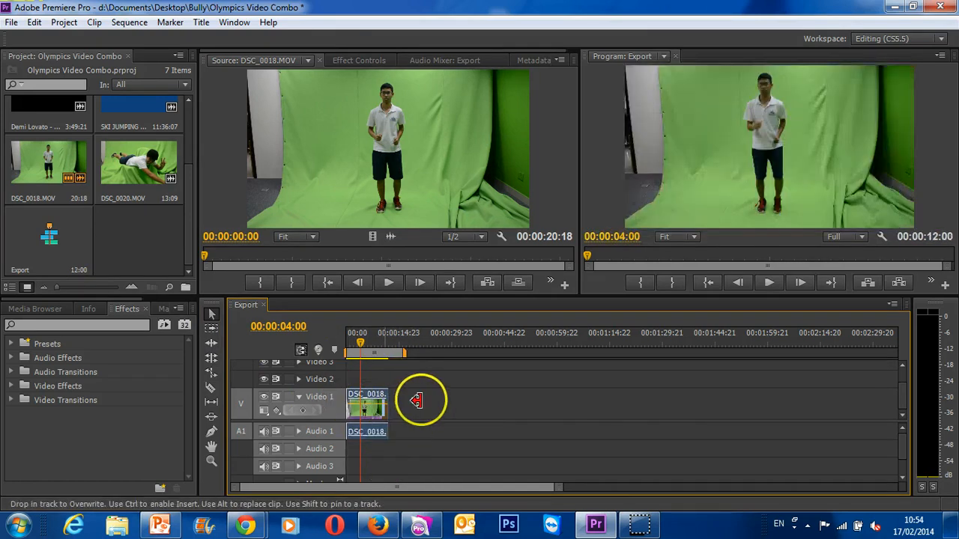
- Unlink the audio of DSC_0018.MOV from its video and delete the audio from Audio 1
right_click(372, 417)
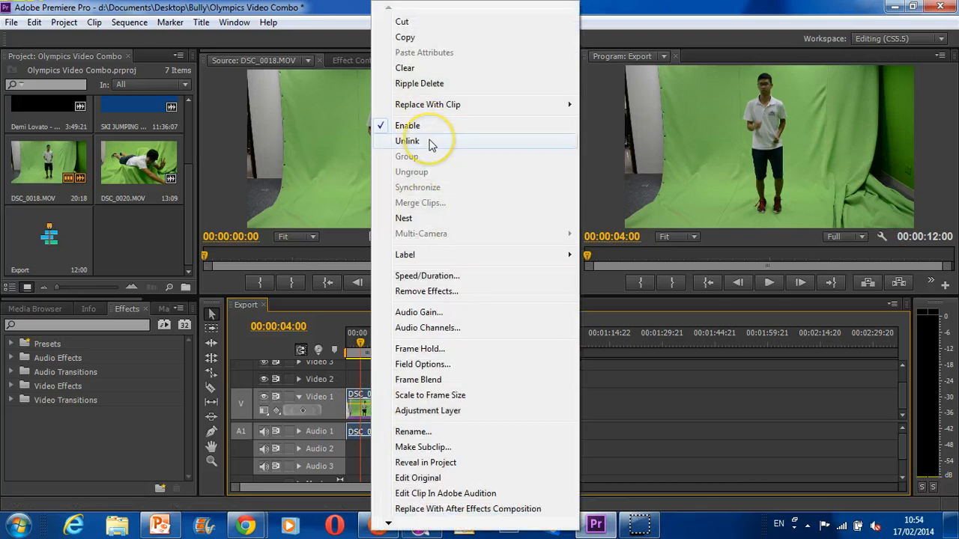
left_click(430, 142)
left_click(364, 435)
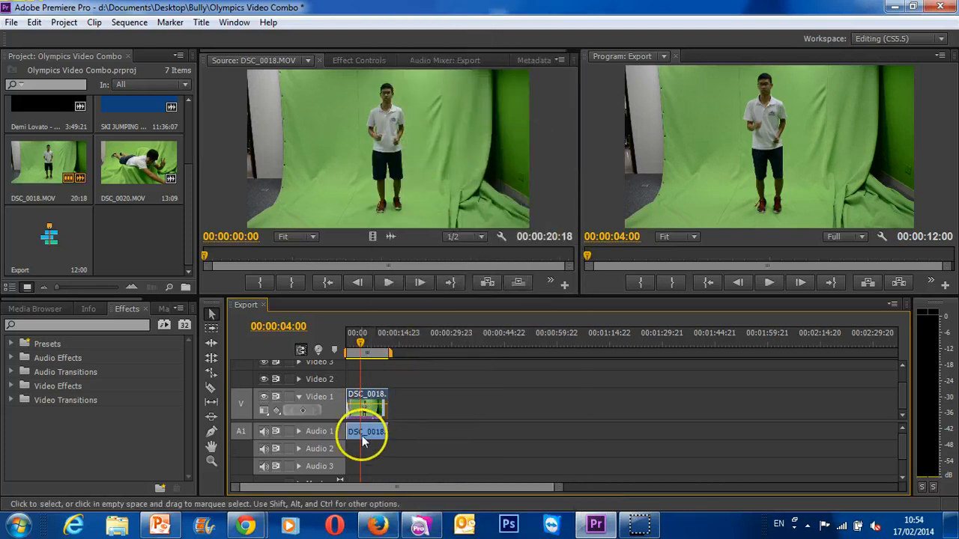
key("Delete")
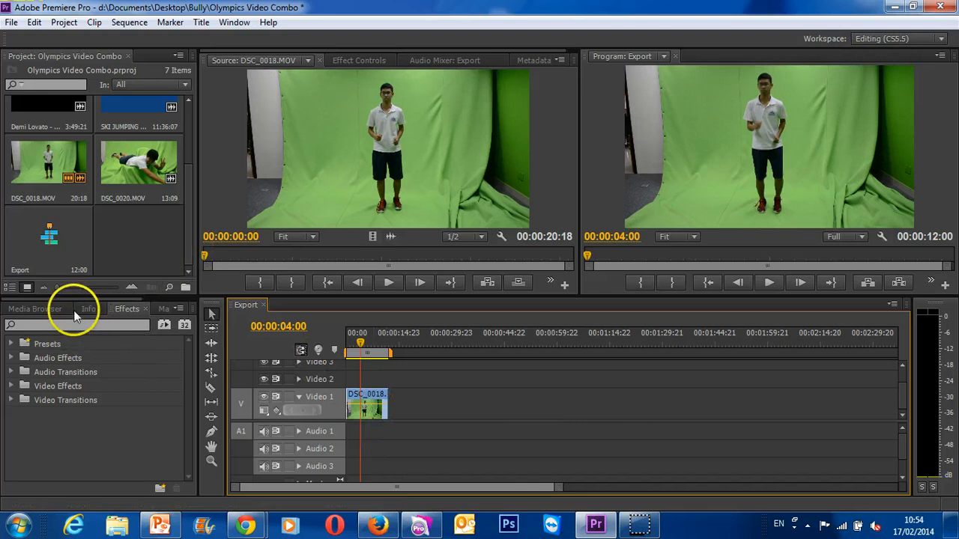
- Apply the Sixteen-Point Garbage Matte from the Keying video effects to DSC_0018.MOV on Video 1
left_click(36, 308)
left_click(128, 309)
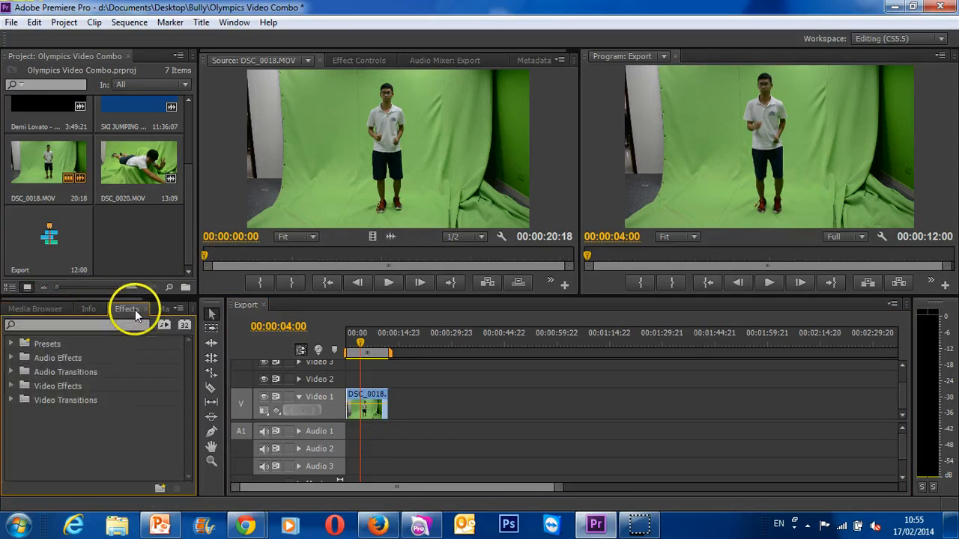
left_click(12, 387)
scroll(94, 417, "down", 1)
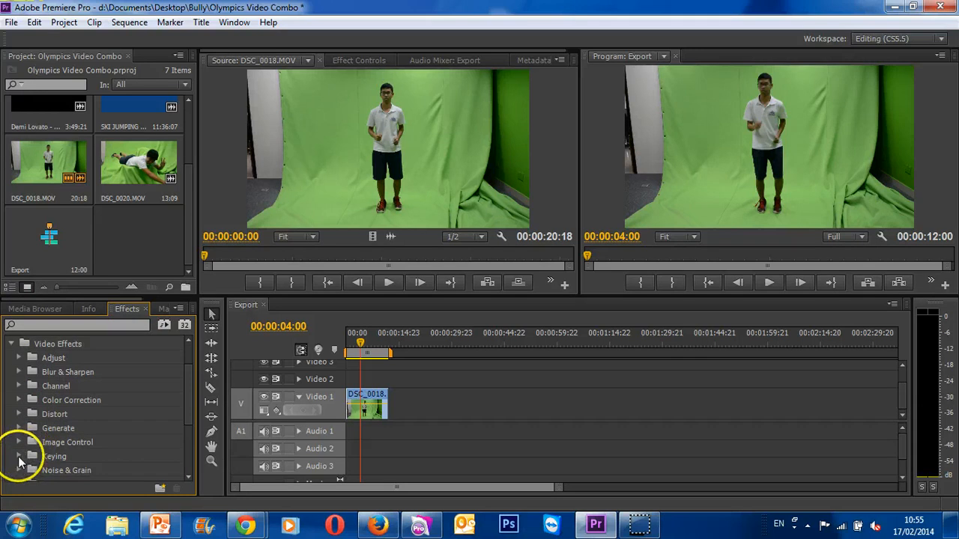
left_click(20, 457)
scroll(52, 453, "down", 1)
scroll(68, 456, "down", 3)
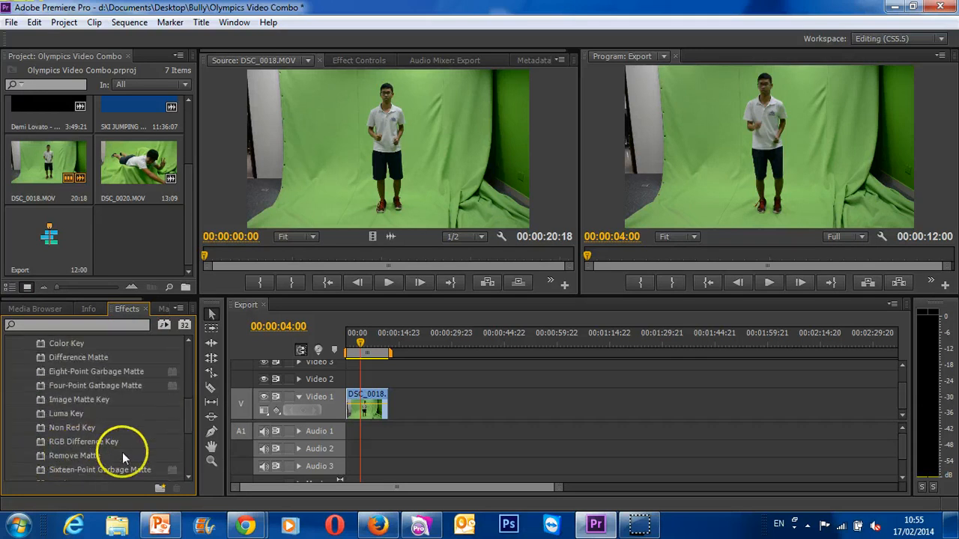
left_click_drag(122, 458, 374, 406)
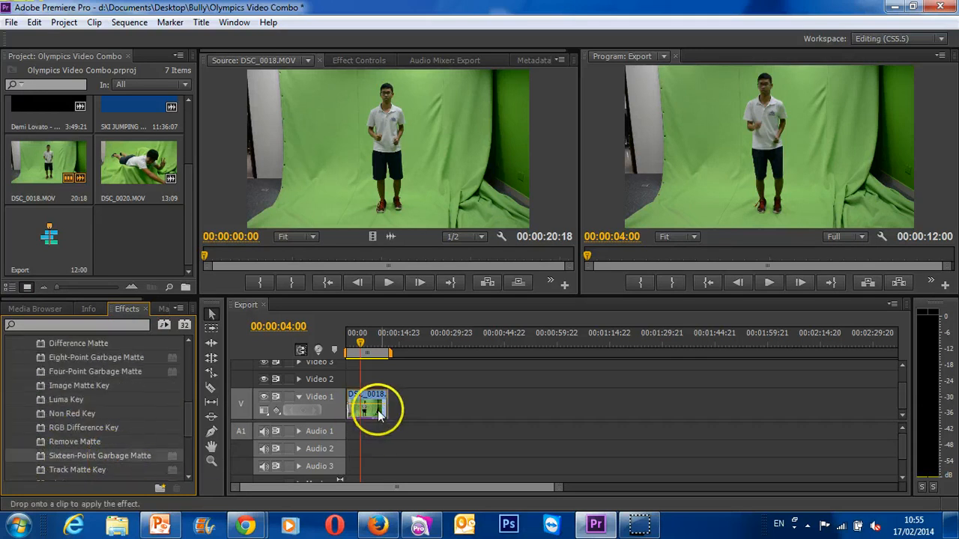
- Apply the Chroma Key effect to DSC_0018.MOV on Video 1
scroll(81, 414, "up", 1)
scroll(81, 414, "up", 1)
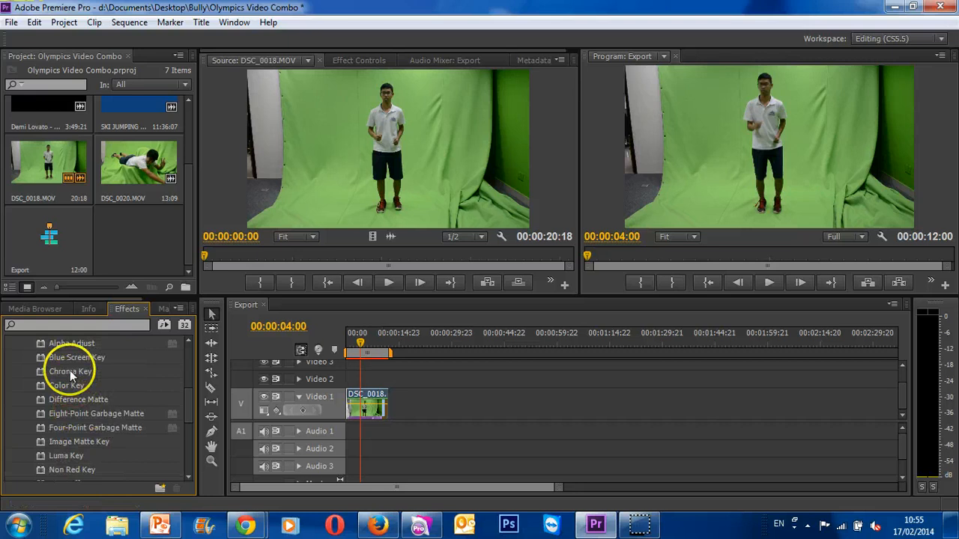
left_click_drag(68, 372, 365, 402)
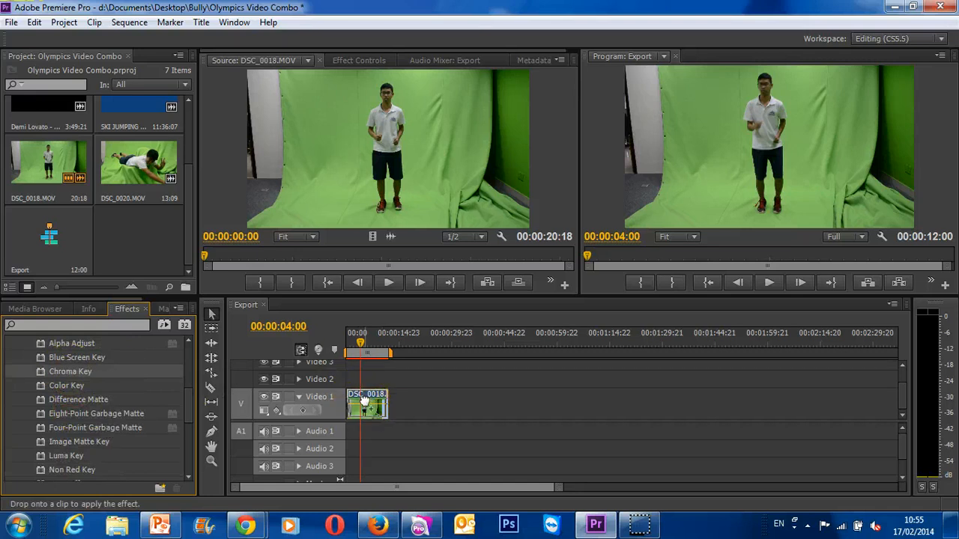
- Reshape the garbage matte of DSC_0018.MOV so its left and bottom points closely surround the boy
left_click(361, 61)
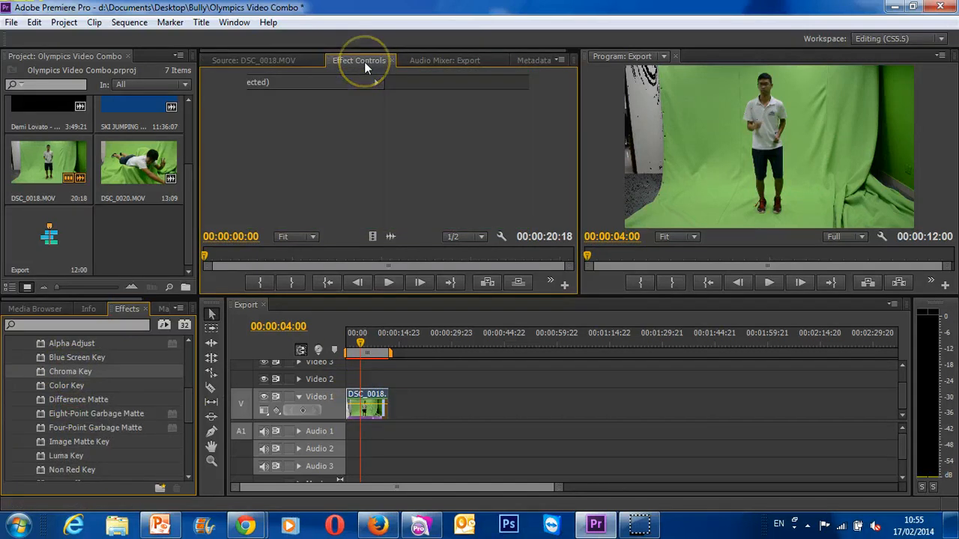
left_click(375, 400)
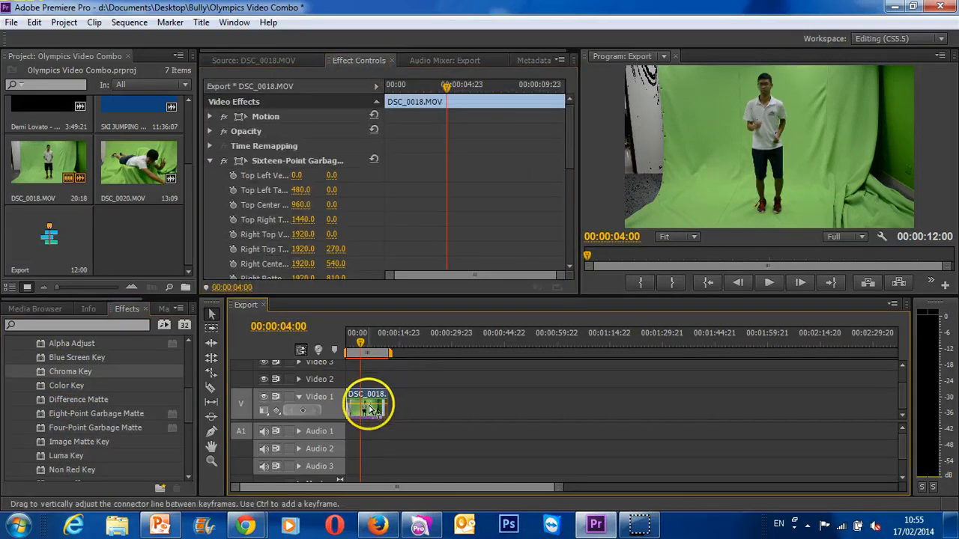
left_click(258, 159)
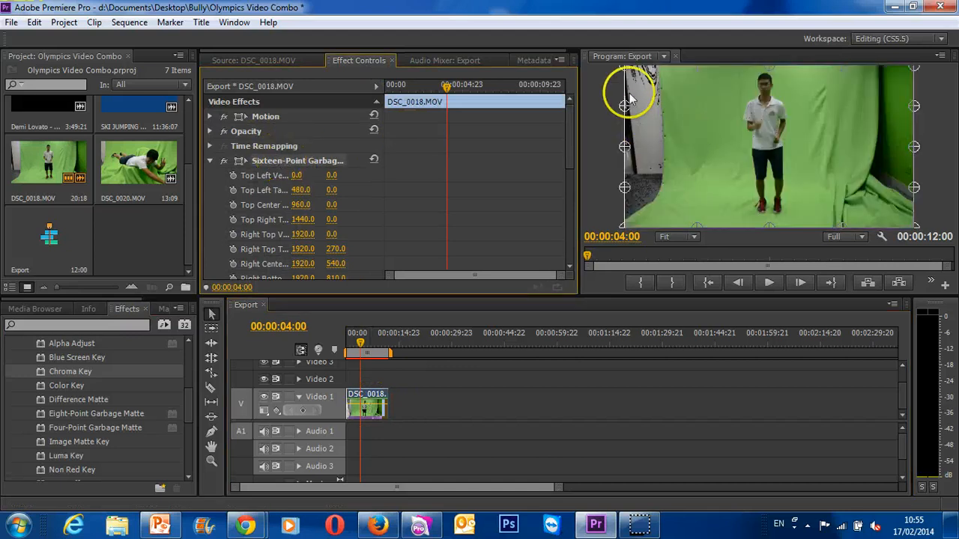
left_click_drag(624, 68, 707, 100)
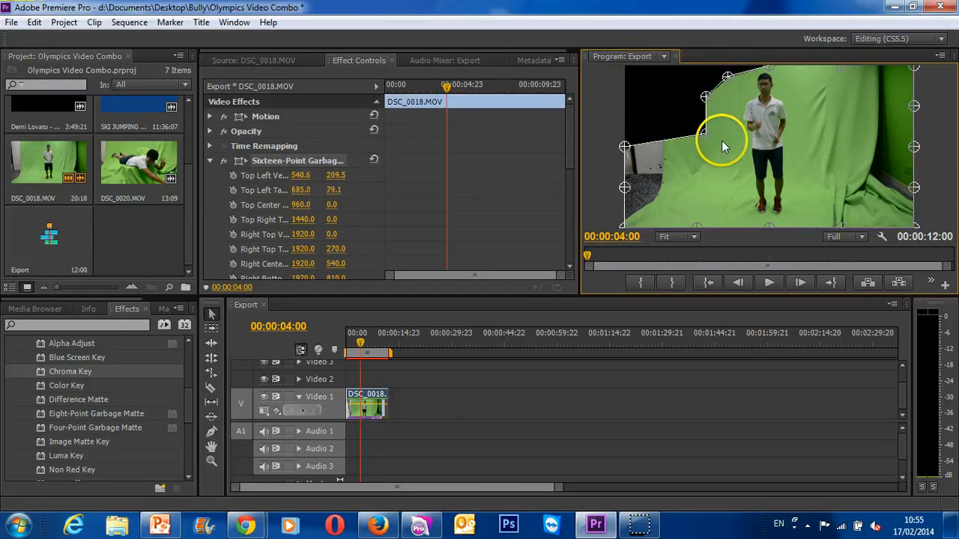
left_click_drag(625, 148, 707, 191)
left_click_drag(626, 188, 710, 218)
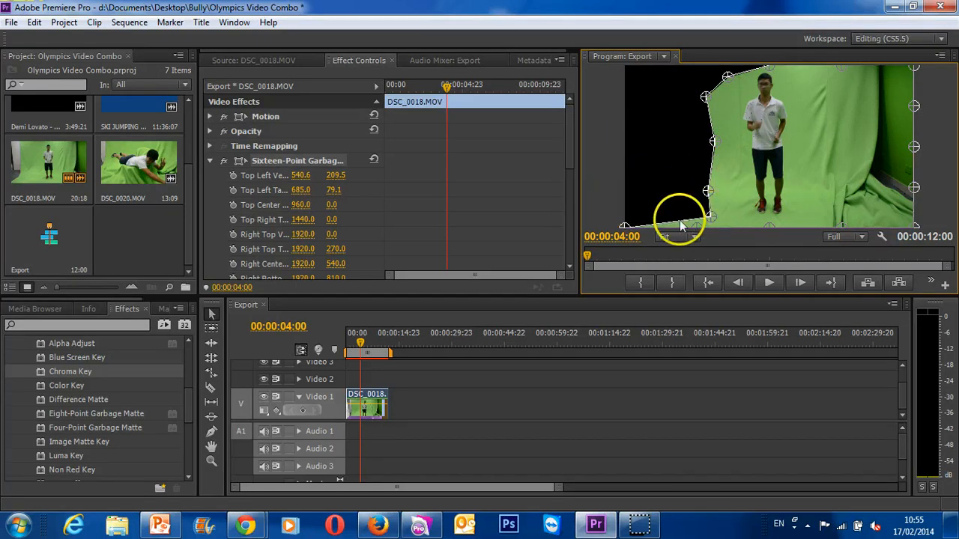
left_click_drag(626, 225, 784, 224)
left_click_drag(843, 226, 835, 210)
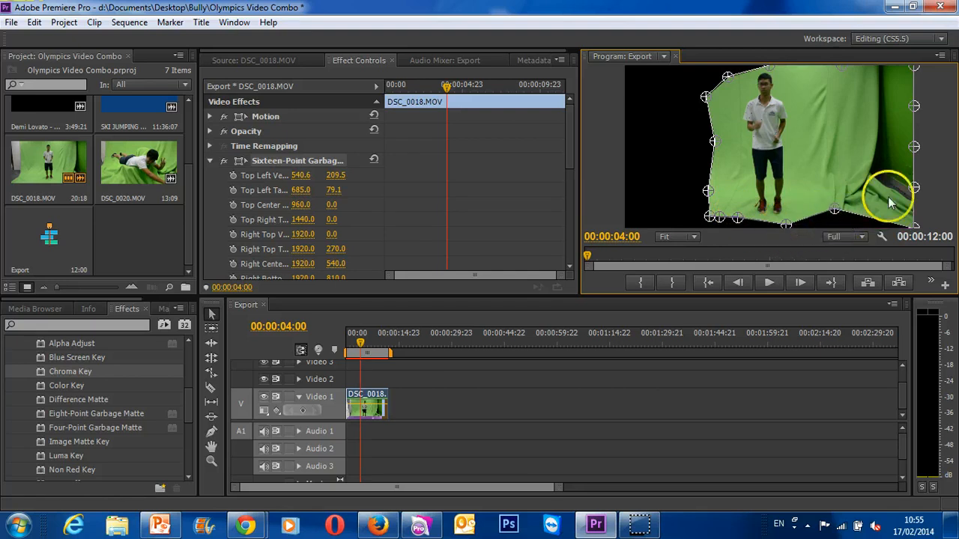
- Pull the garbage matte's right-side and top-right points in close to the boy, cutting off the dark backdrop edge
left_click_drag(915, 227, 827, 179)
left_click_drag(915, 189, 819, 143)
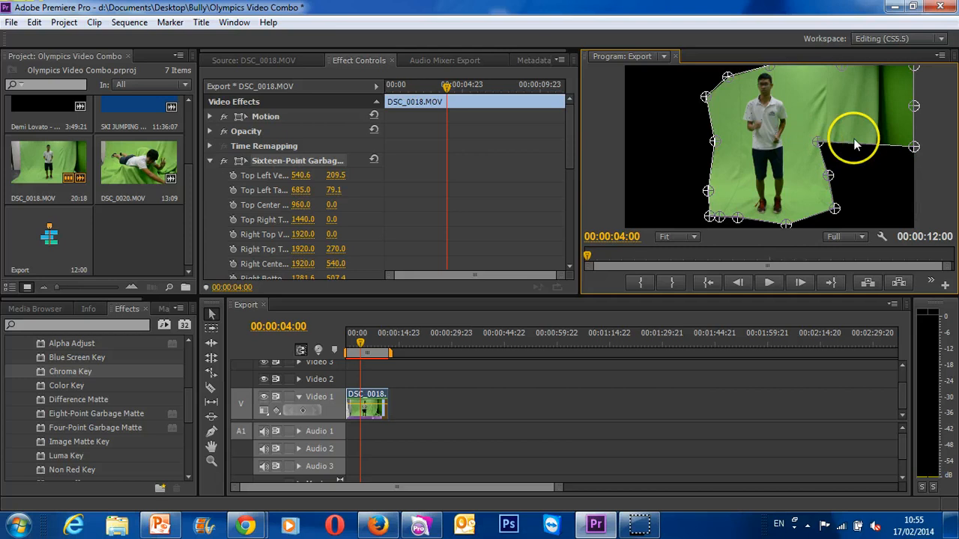
left_click_drag(913, 147, 822, 118)
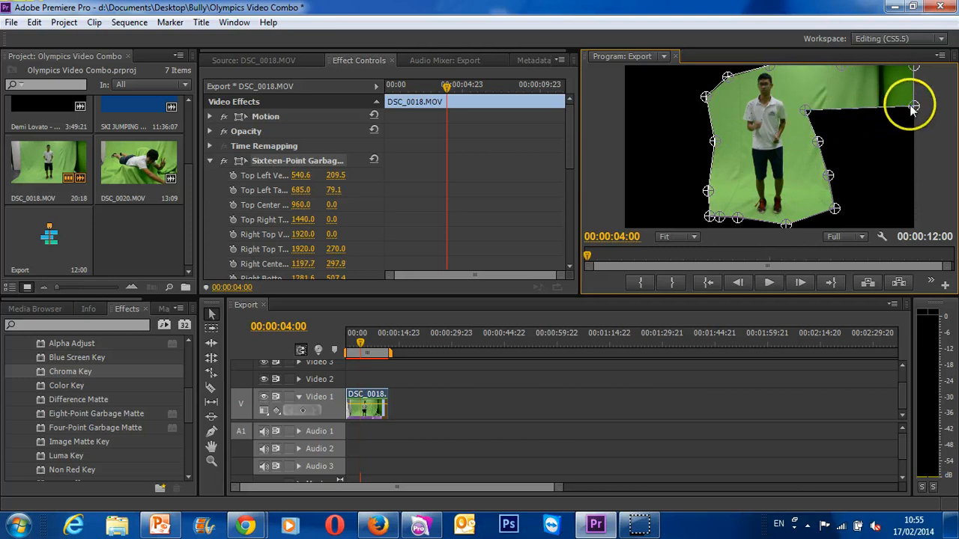
left_click_drag(912, 109, 803, 89)
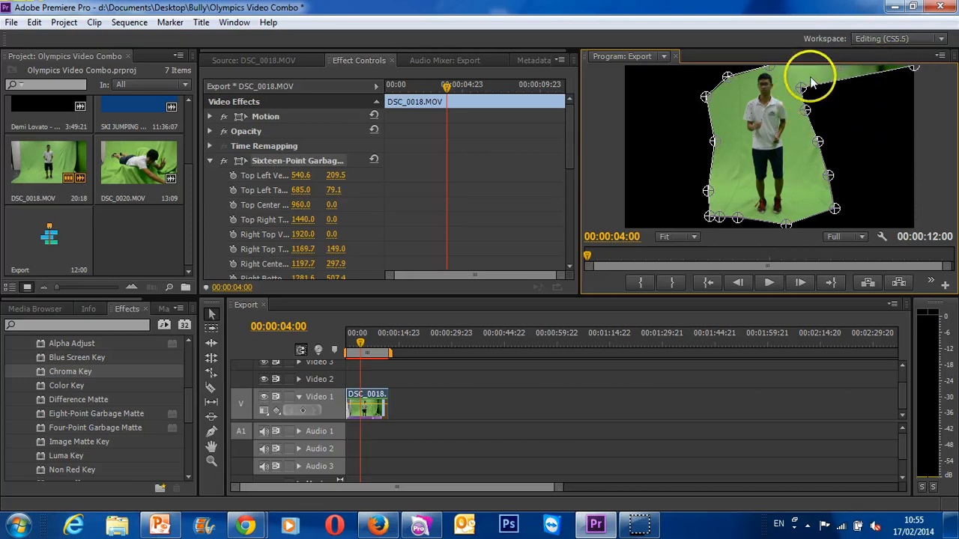
left_click_drag(839, 67, 803, 95)
left_click_drag(896, 78, 800, 91)
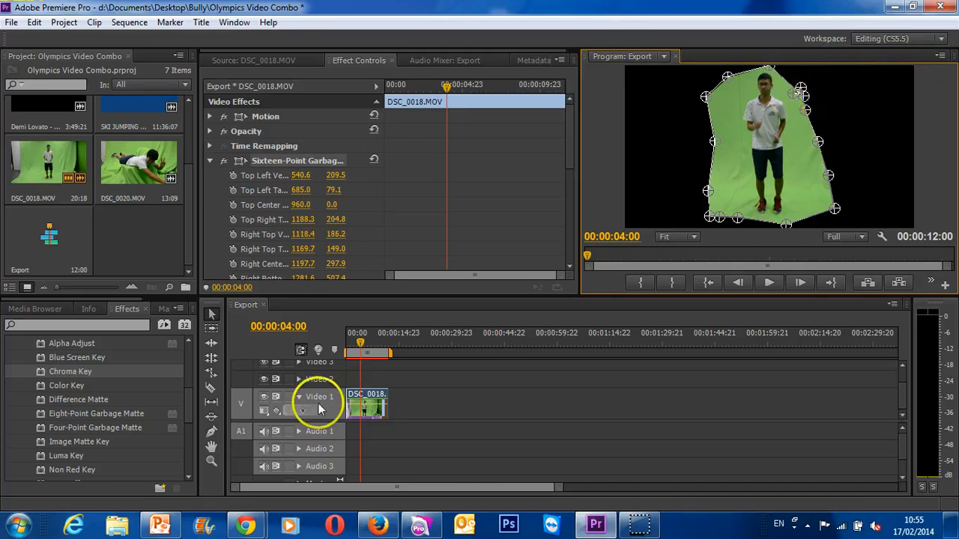
- Sample the green backdrop beside the boy as the Chroma Key color and set Similarity to 25%
left_click(210, 162)
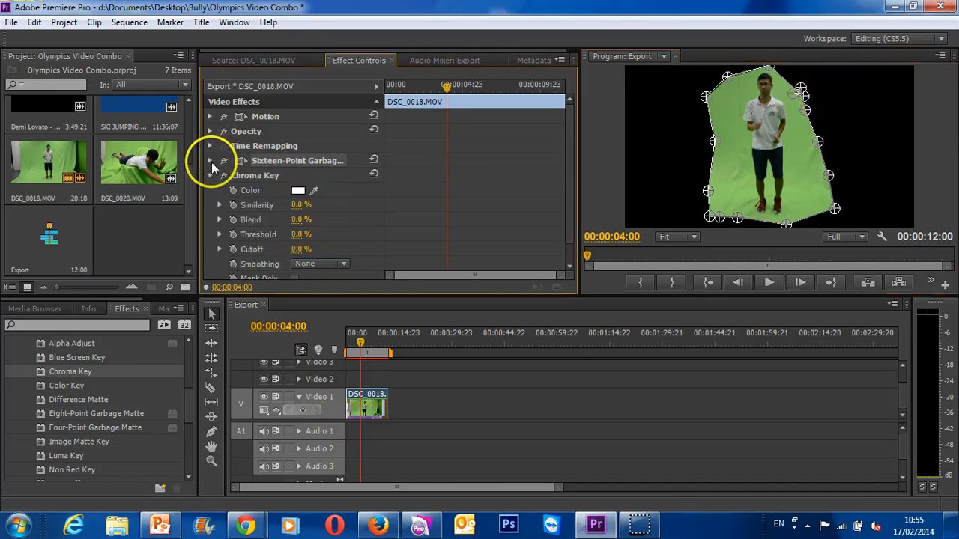
left_click(313, 190)
left_click(741, 191)
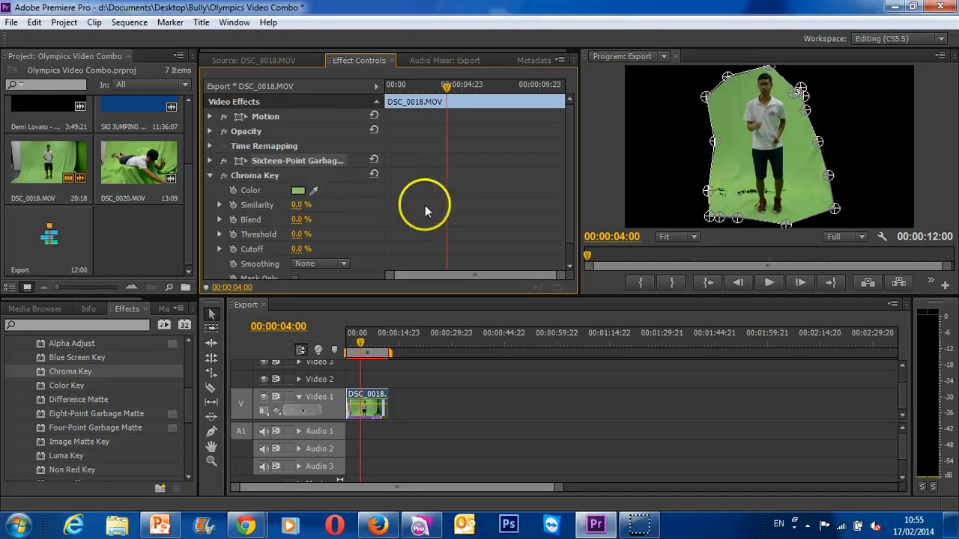
left_click_drag(298, 209, 316, 199)
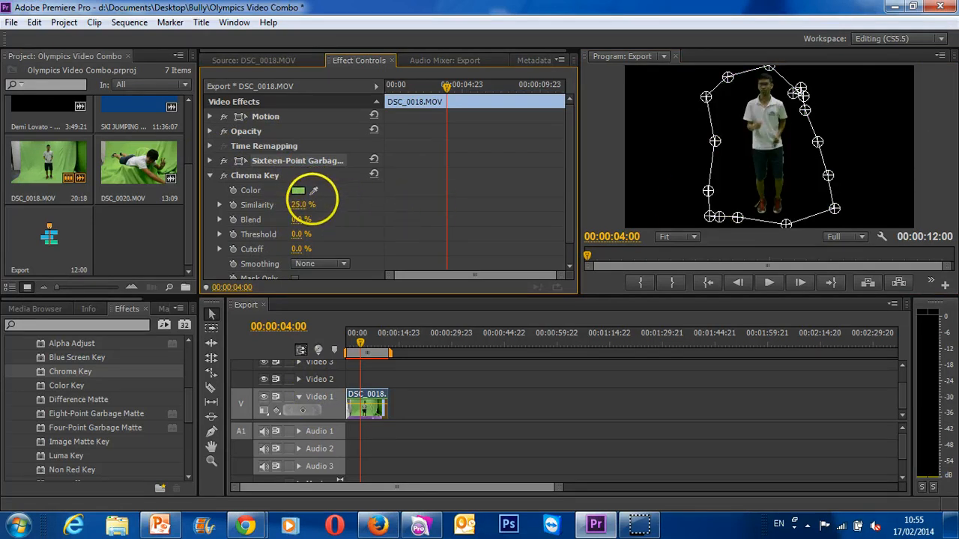
- Set the Chroma Key smoothing to High and check the key by turning Mask Only on and off again
left_click(330, 263)
left_click(335, 309)
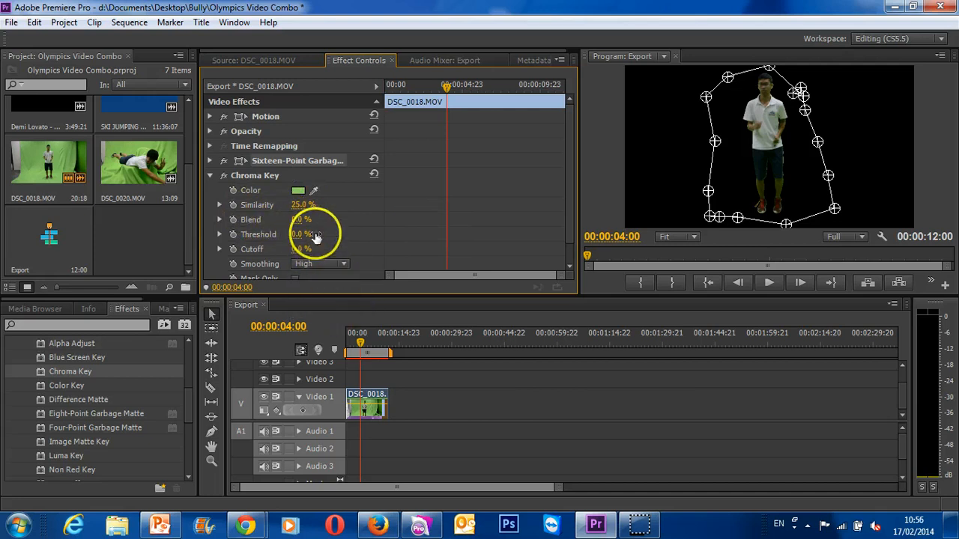
scroll(314, 235, "down", 1)
left_click(296, 257)
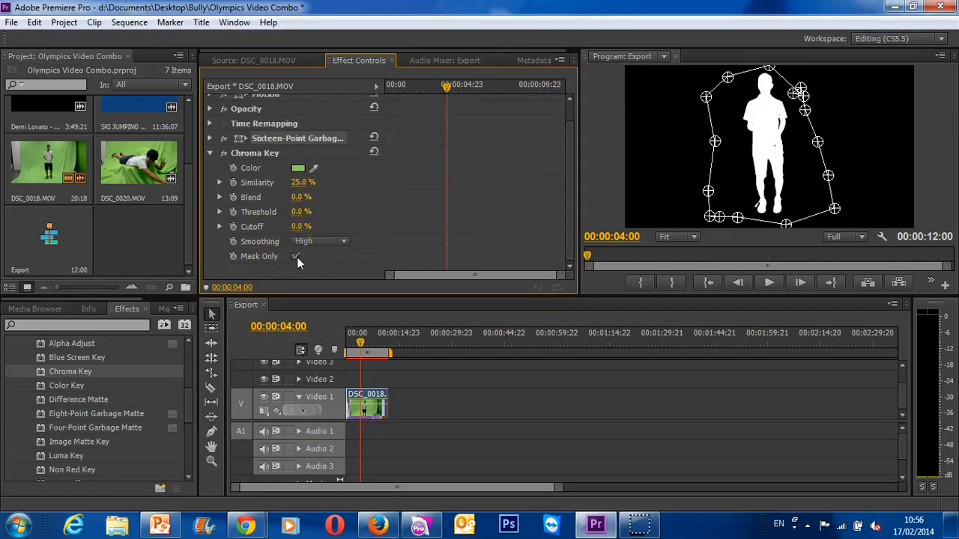
left_click(296, 257)
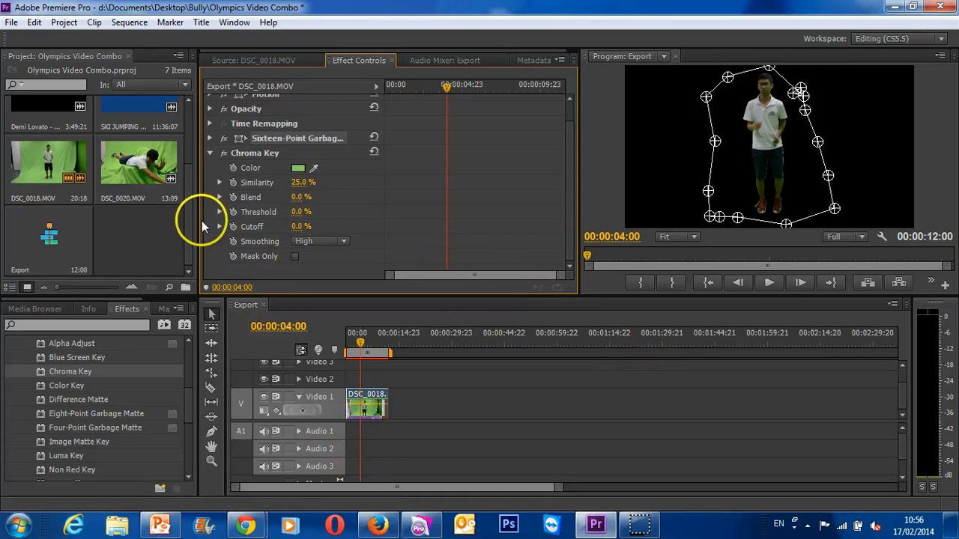
- Place the Yulia Lipnitskaya figure skating video right after DSC_0018.MOV on Video 1, and move DSC_0018.MOV up to Video 2
left_click_drag(185, 236, 188, 150)
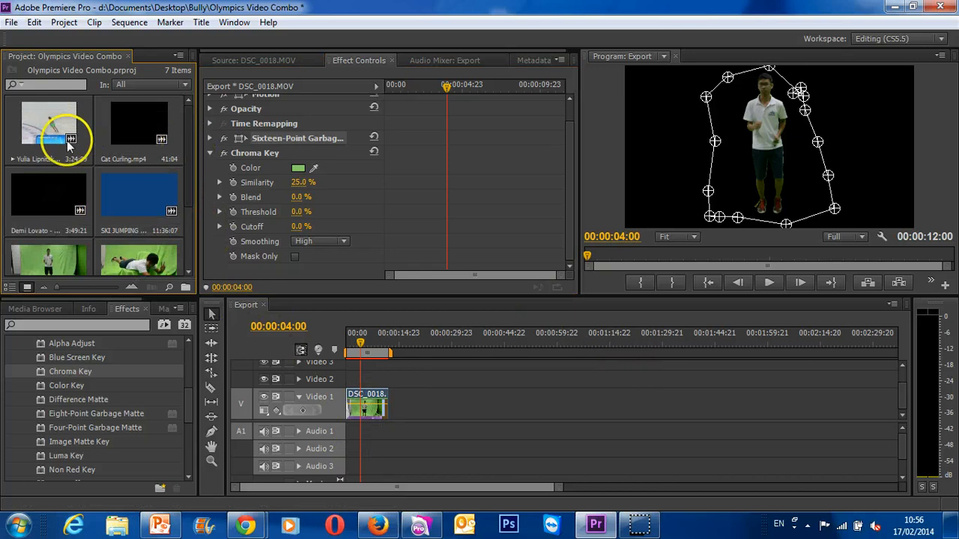
double_click(47, 133)
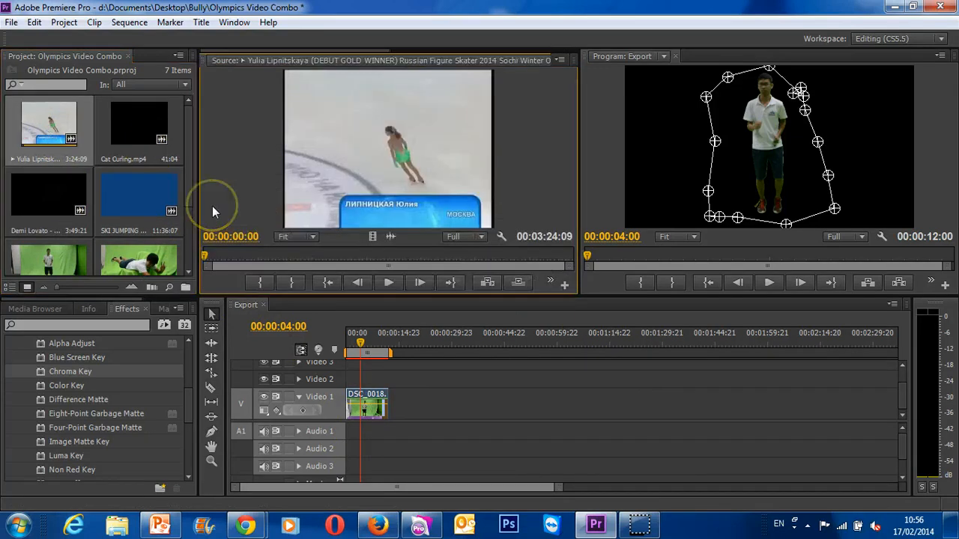
left_click_drag(379, 159, 397, 405)
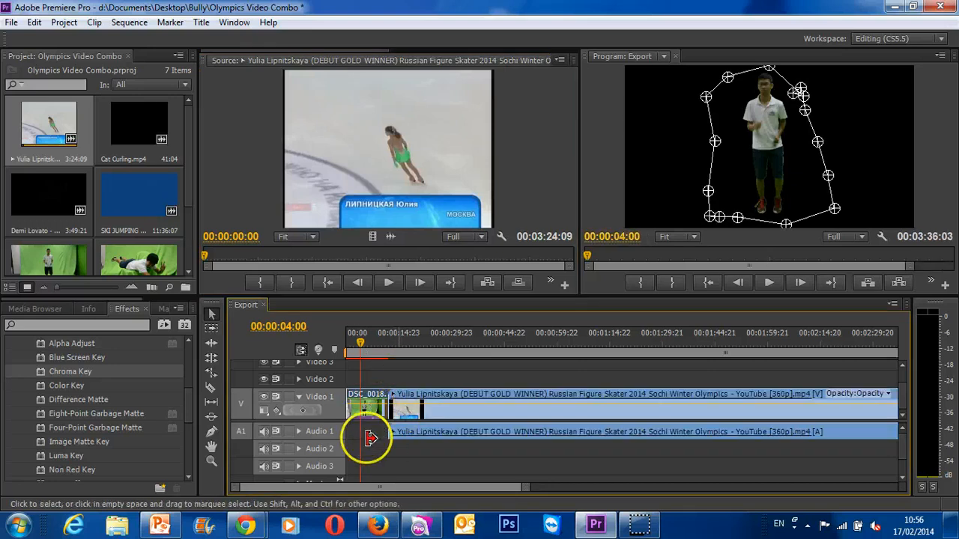
left_click(379, 432)
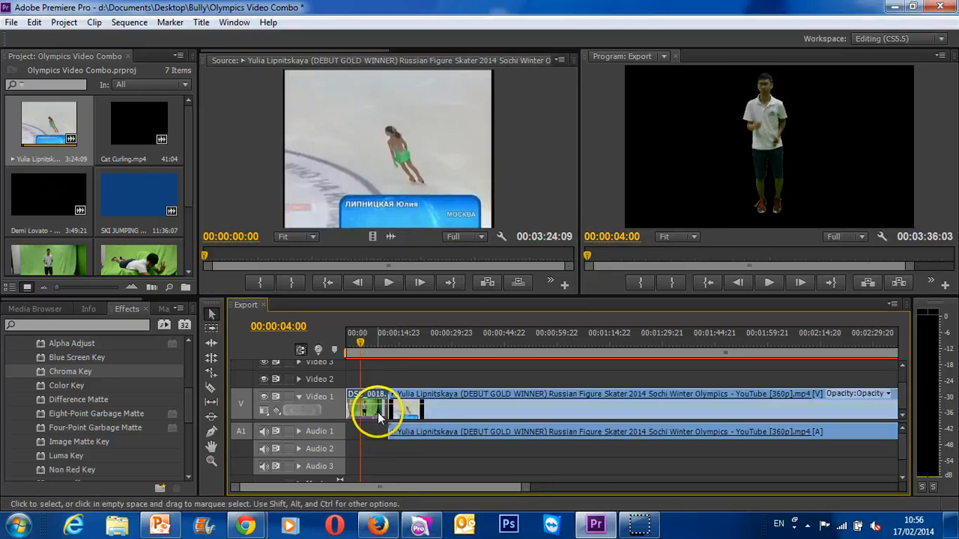
left_click_drag(379, 418, 379, 388)
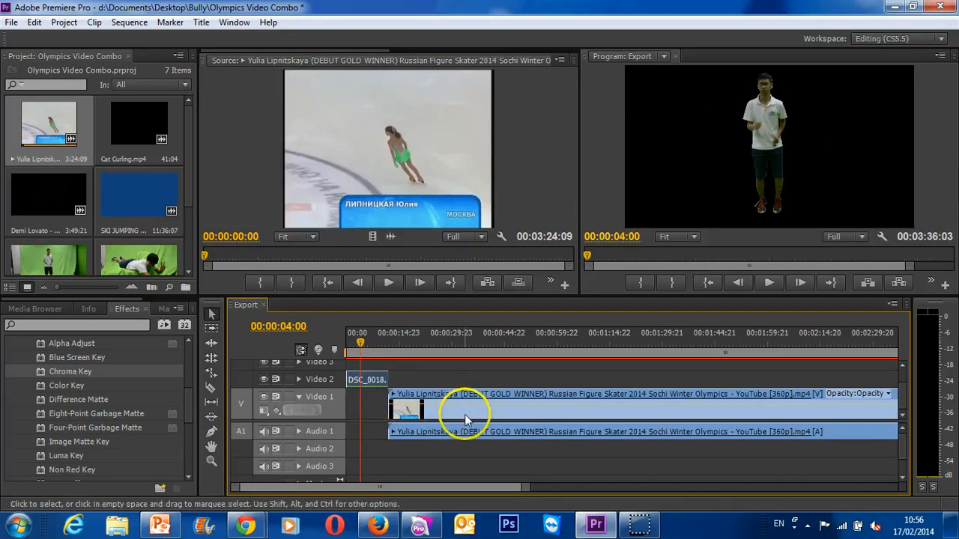
- Unlink the Yulia Lipnitskaya clip's video and audio and delete its audio from Audio 1
right_click(465, 433)
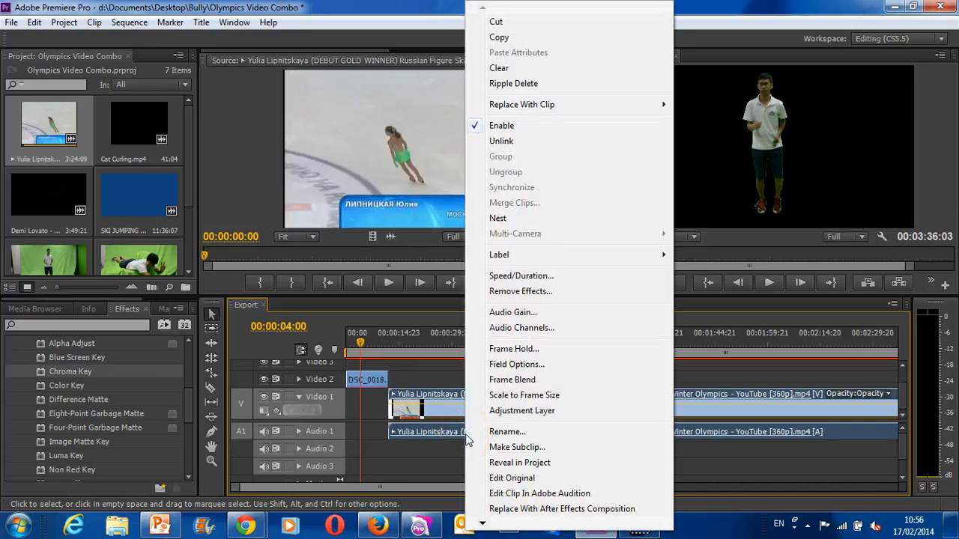
left_click(512, 142)
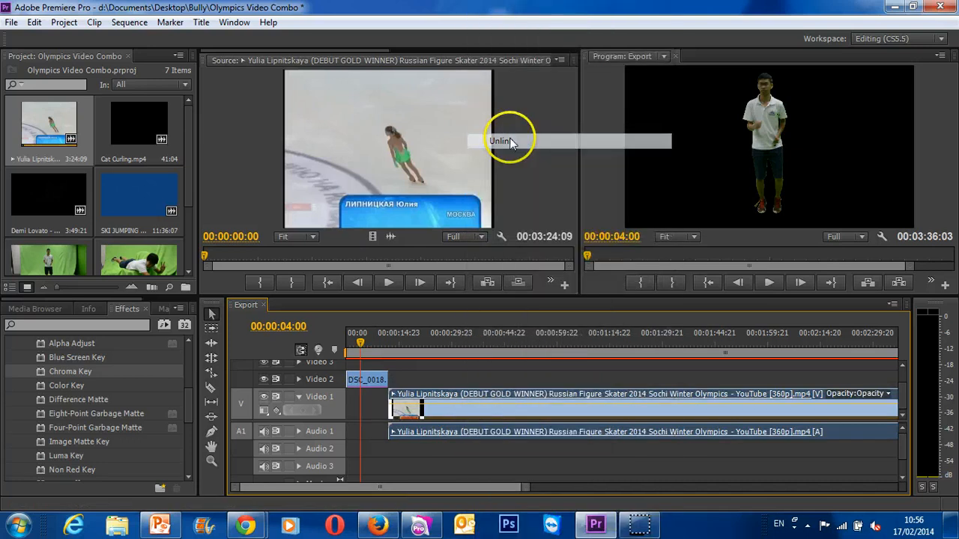
left_click(567, 433)
key("Delete")
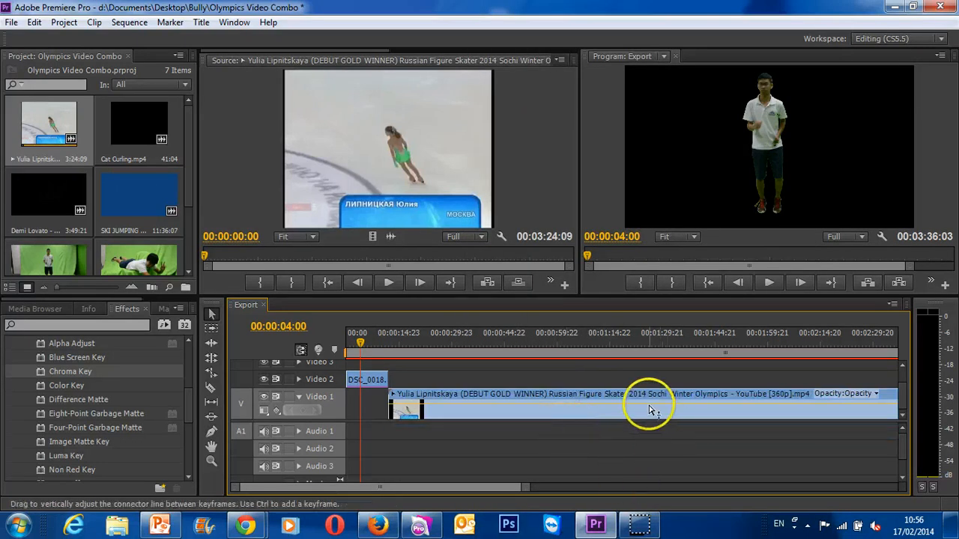
- Move the skating video to the start of Video 1 beneath DSC_0018.MOV and scale it to the frame size
left_click_drag(637, 413, 343, 345)
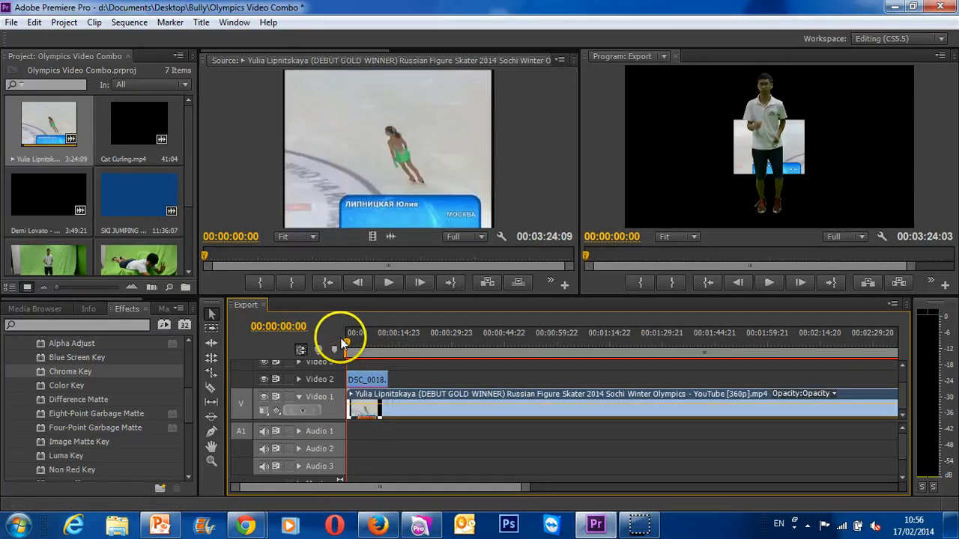
right_click(367, 408)
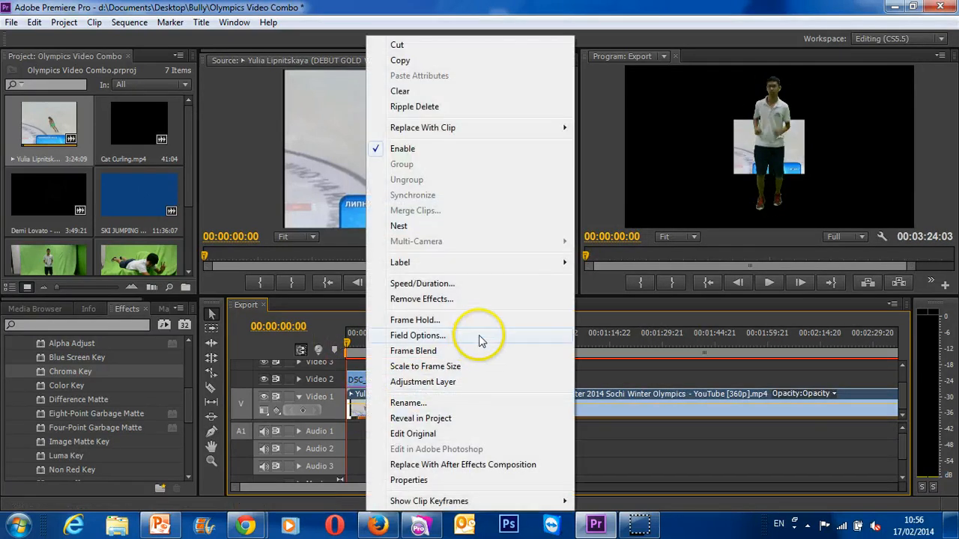
left_click(453, 367)
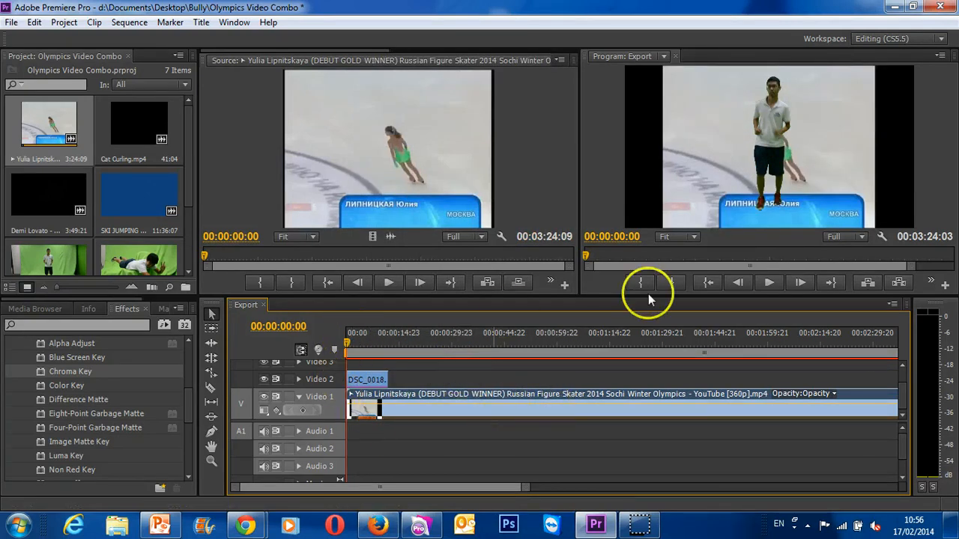
- Set DSC_0018.MOV's Scale to 60 and place the boy beside the skater at about Position 1309.5, 549.3
left_click(357, 375)
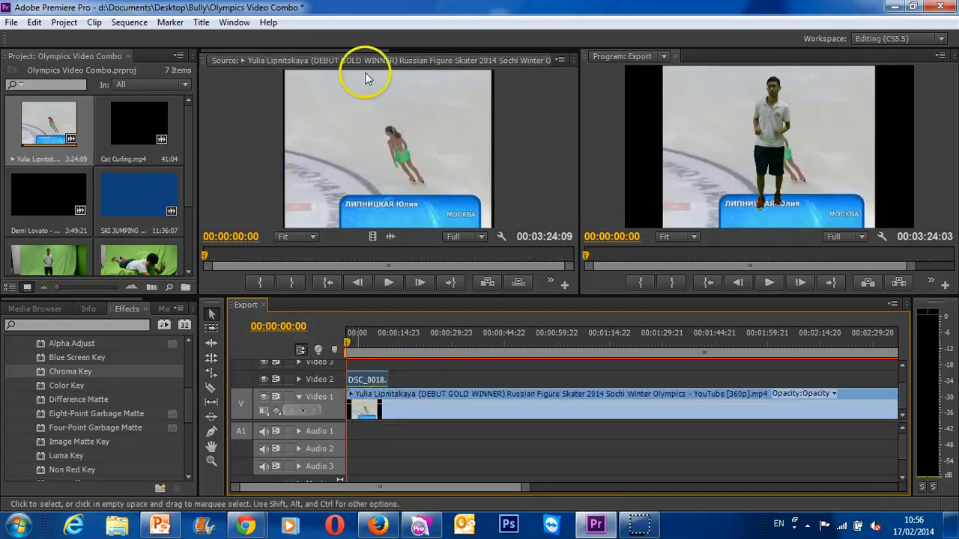
double_click(372, 384)
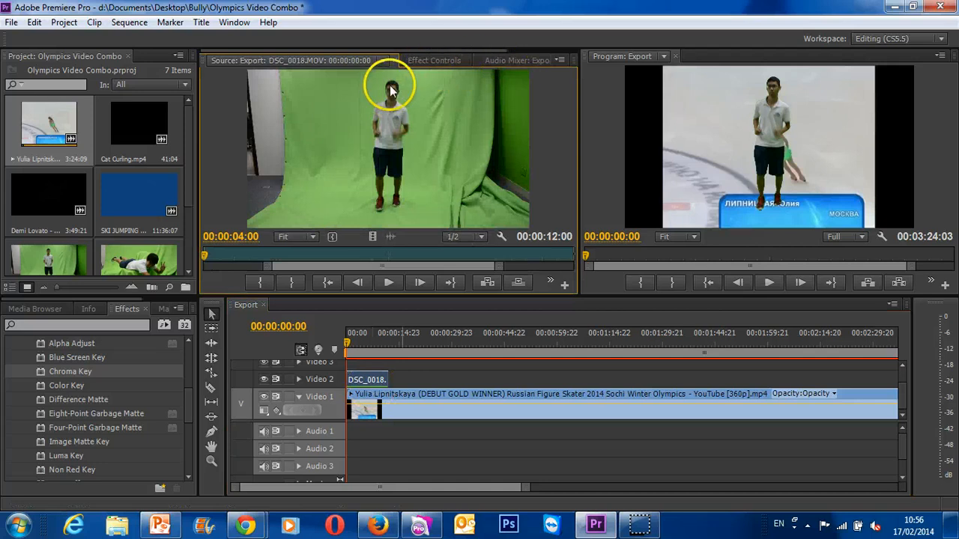
left_click(421, 60)
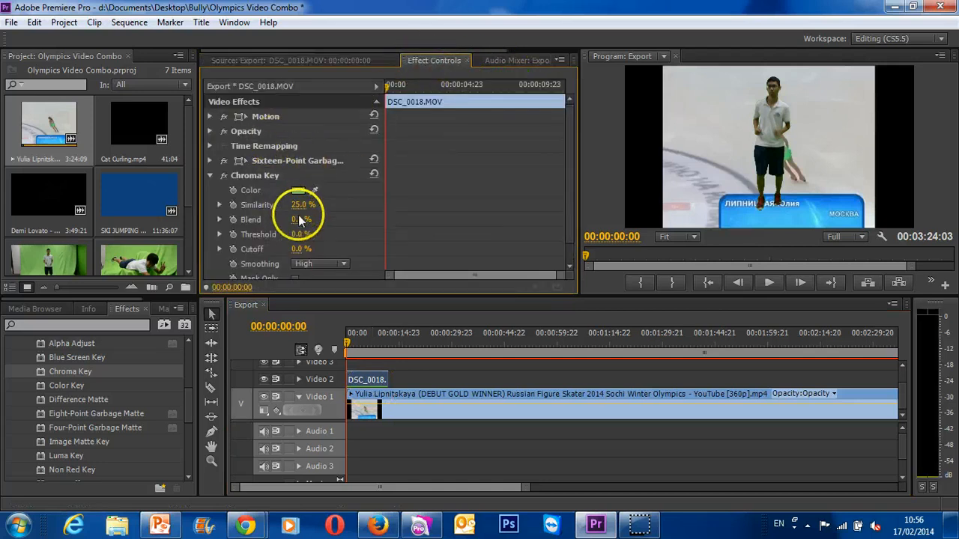
left_click(210, 175)
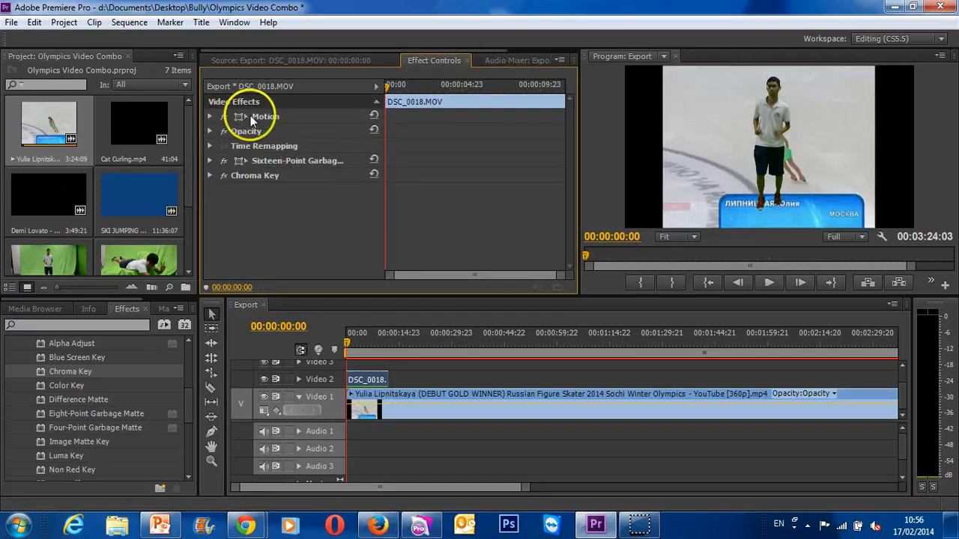
left_click(225, 117)
left_click(209, 117)
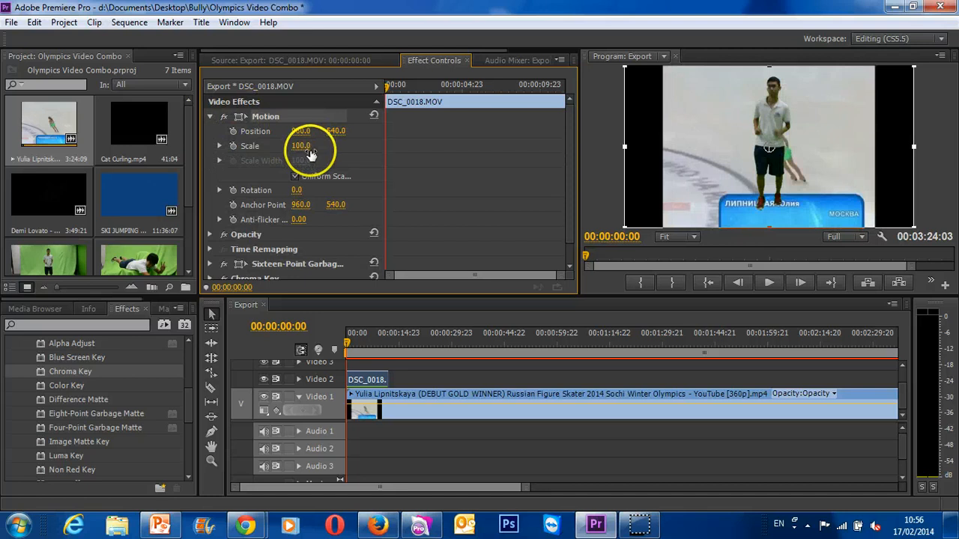
left_click_drag(300, 145, 280, 134)
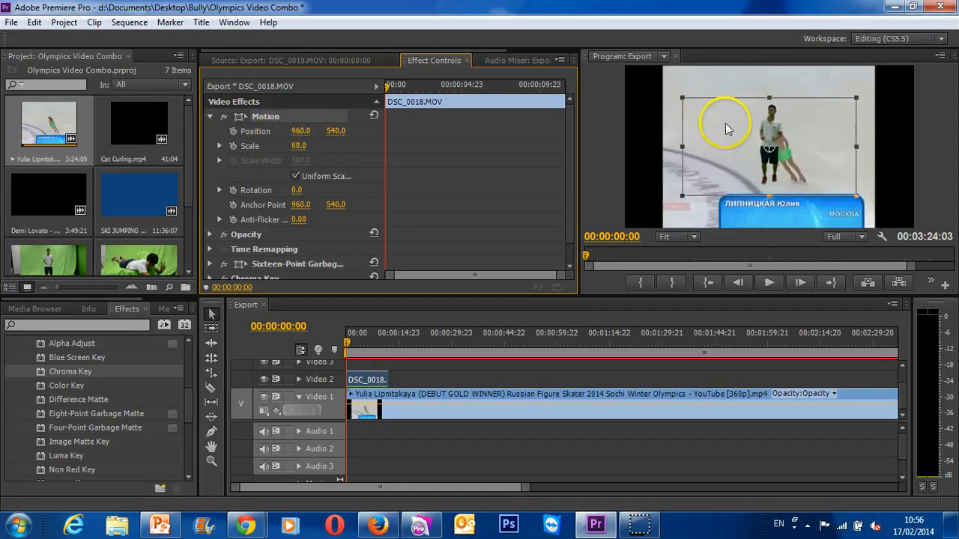
left_click_drag(763, 127, 819, 117)
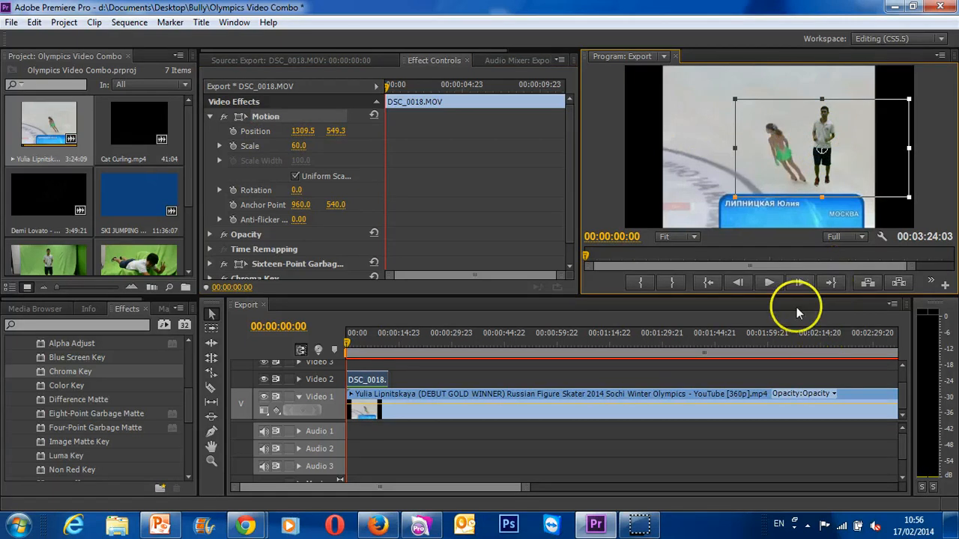
- Find the cut to the skater's close-up at 00:00:09:09 and enable Scale keyframing on DSC_0018.MOV there
left_click(413, 449)
left_click_drag(349, 343, 379, 349)
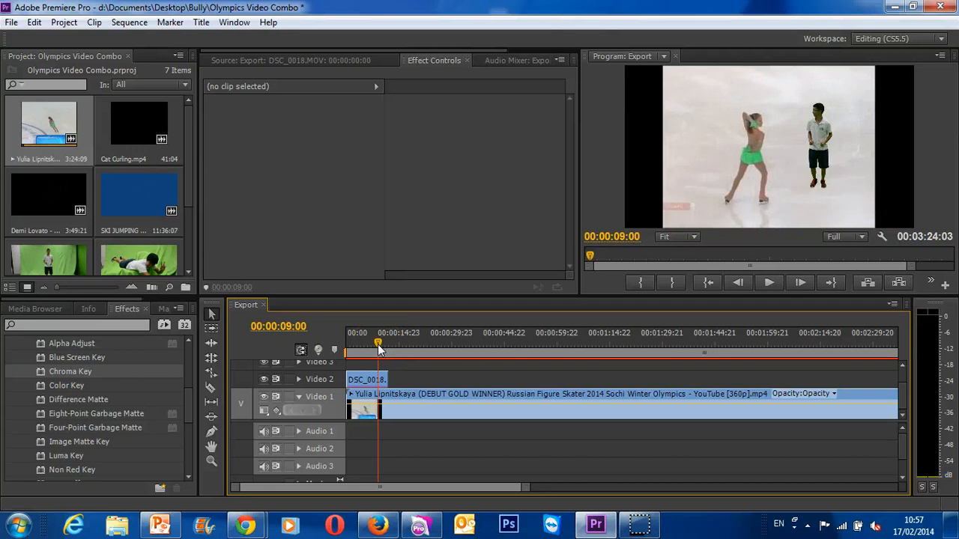
left_click_drag(380, 345, 378, 346)
left_click_drag(378, 345, 379, 345)
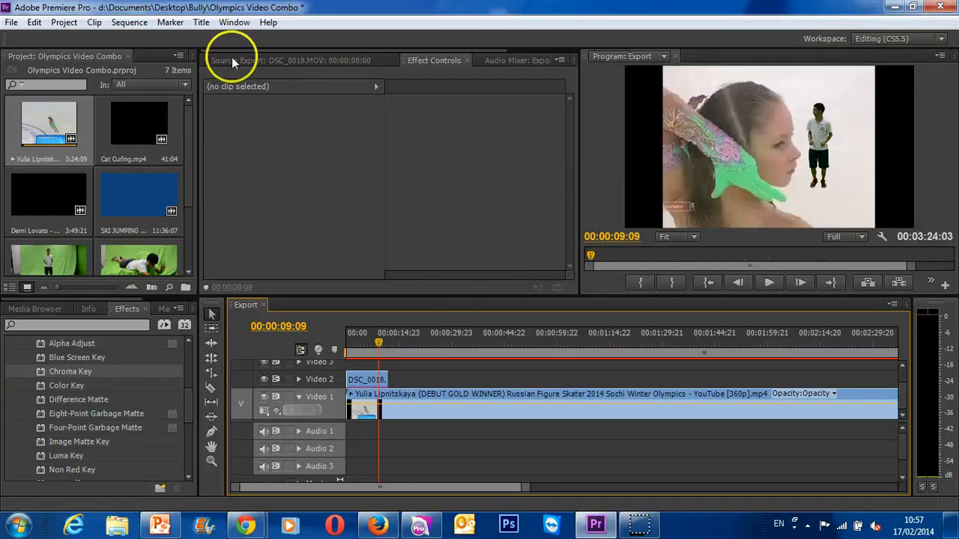
left_click(373, 380)
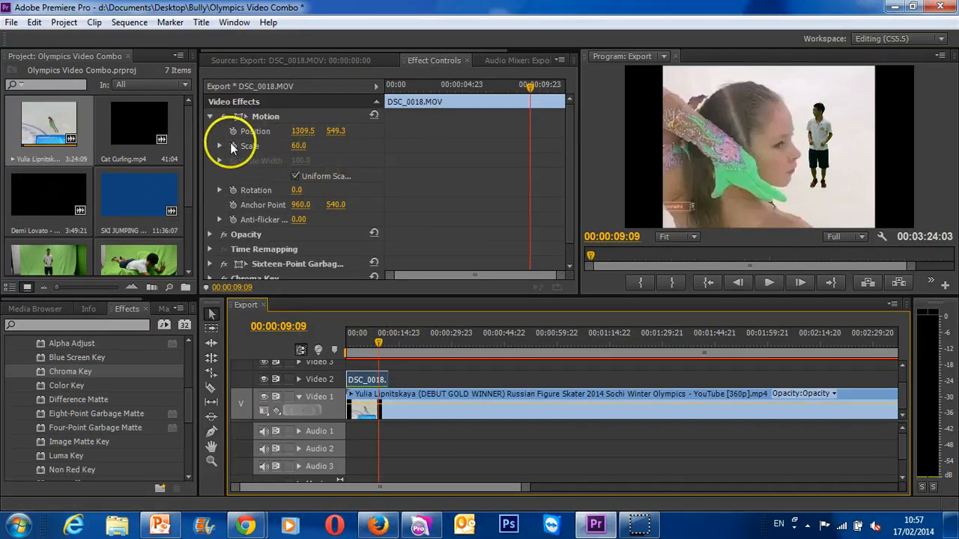
left_click(233, 146)
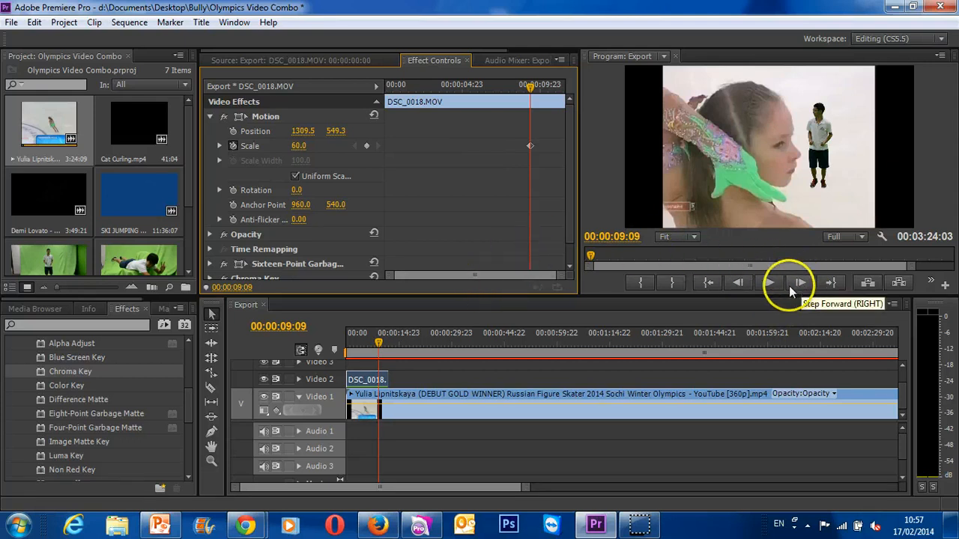
- Add a Scale keyframe of 60 at 00:00:09:08 and set the Scale keyframe at 00:00:09:09 to 38
left_click(735, 285)
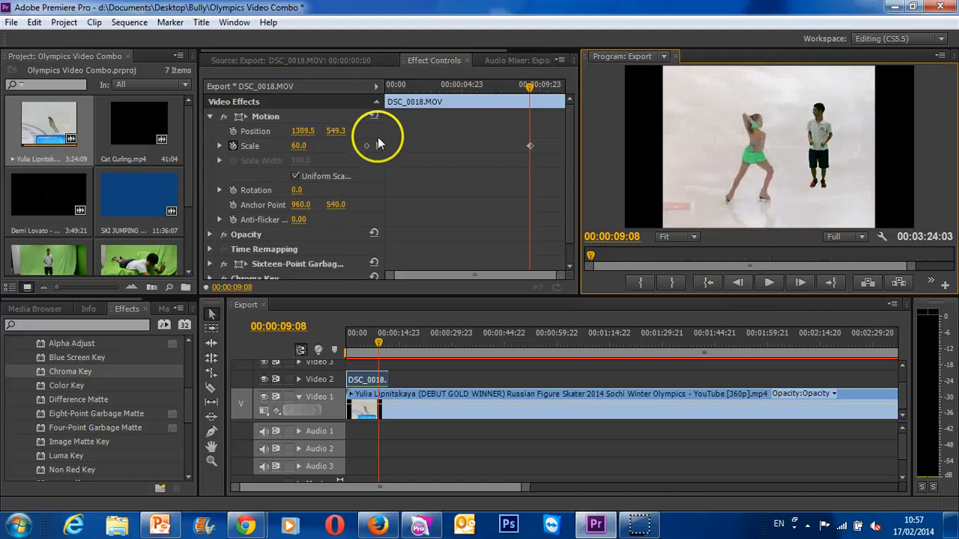
left_click(365, 152)
left_click(364, 147)
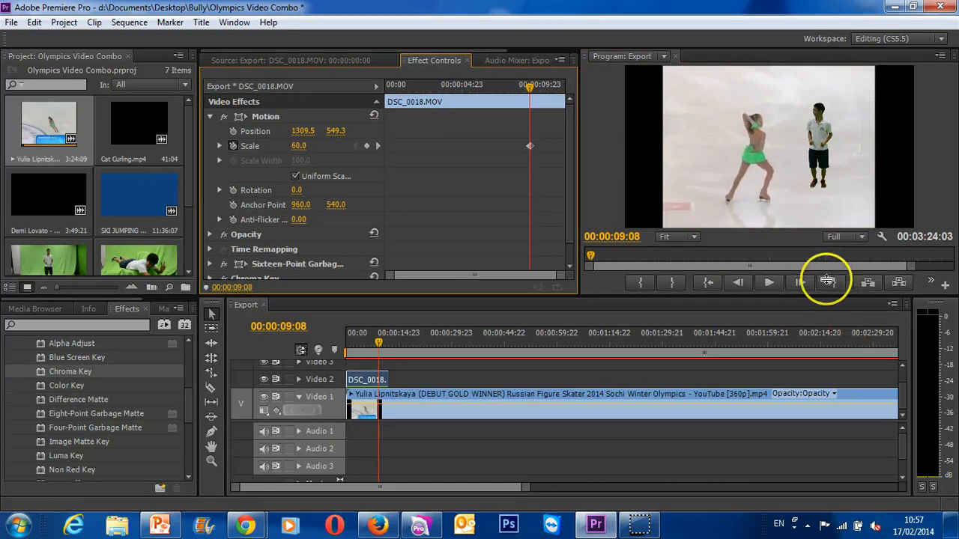
left_click(801, 283)
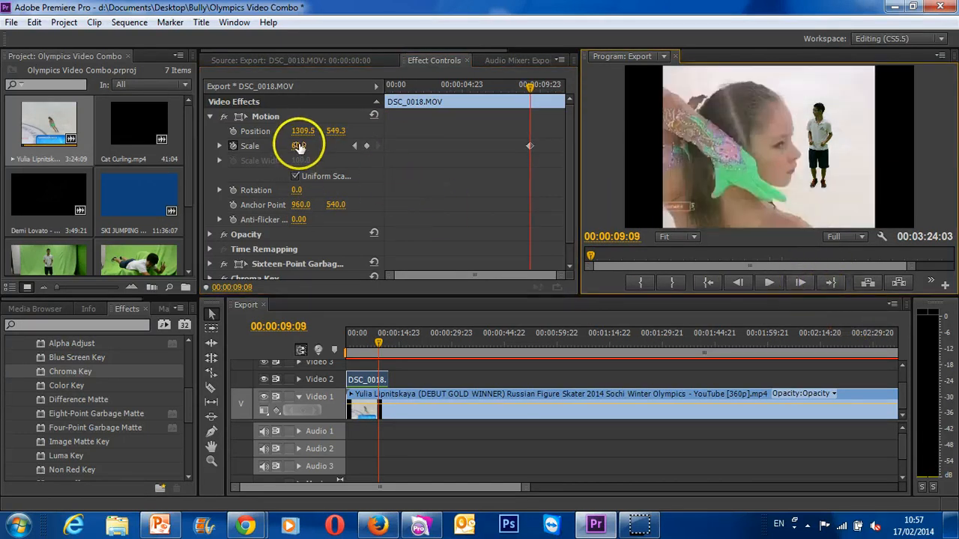
left_click_drag(299, 146, 267, 165)
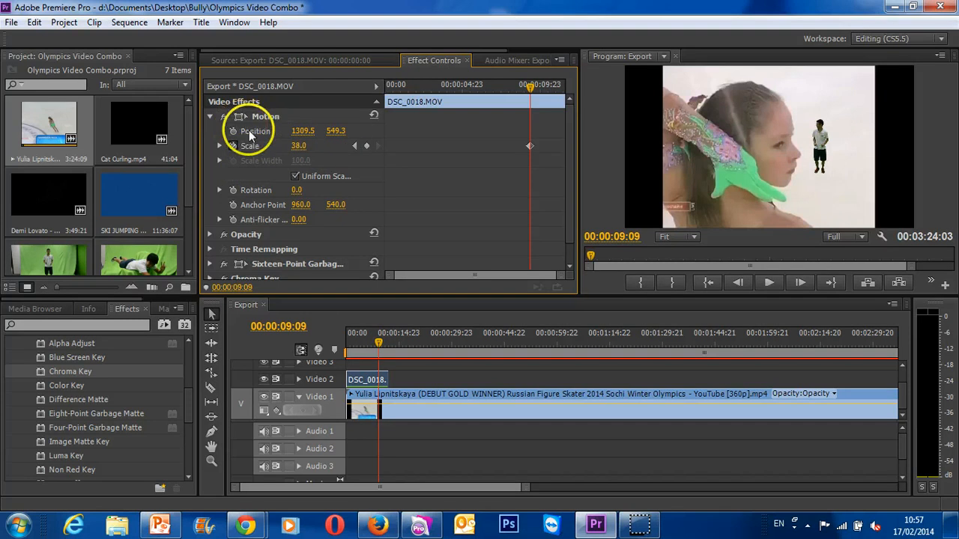
- Key DSC_0018.MOV's Position at 1312.5, 638.3 on 00:00:09:08 and at 1484.5, 821.3 on 00:00:09:09
left_click(734, 282)
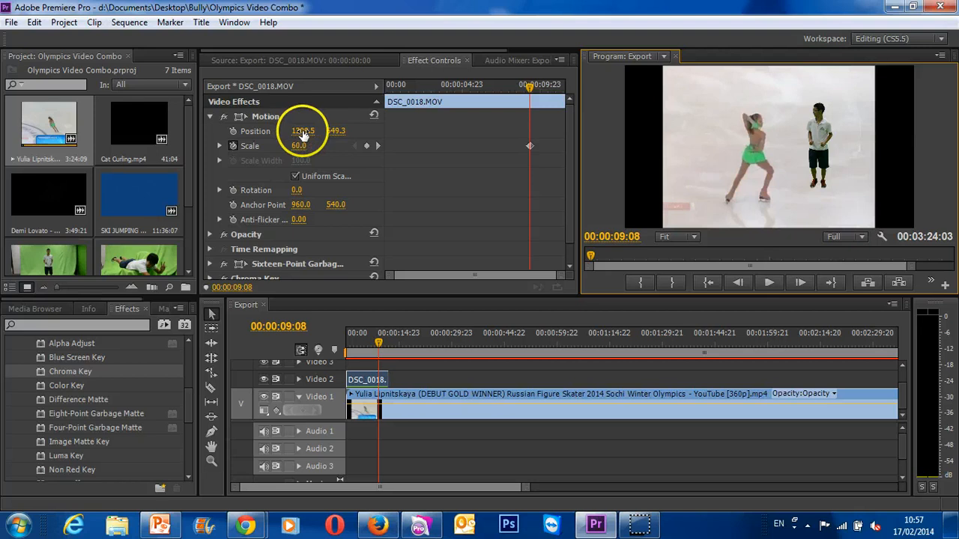
left_click_drag(303, 132, 417, 144)
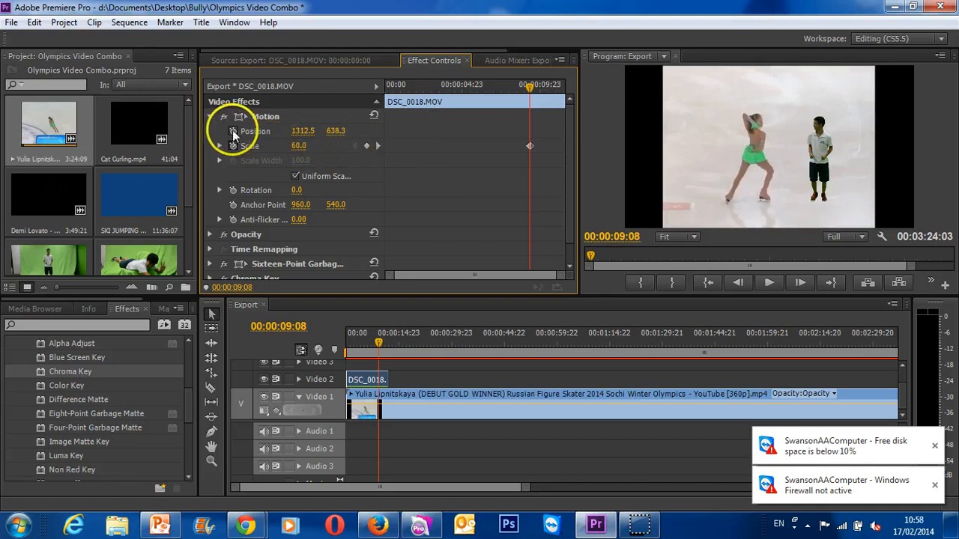
left_click(801, 282)
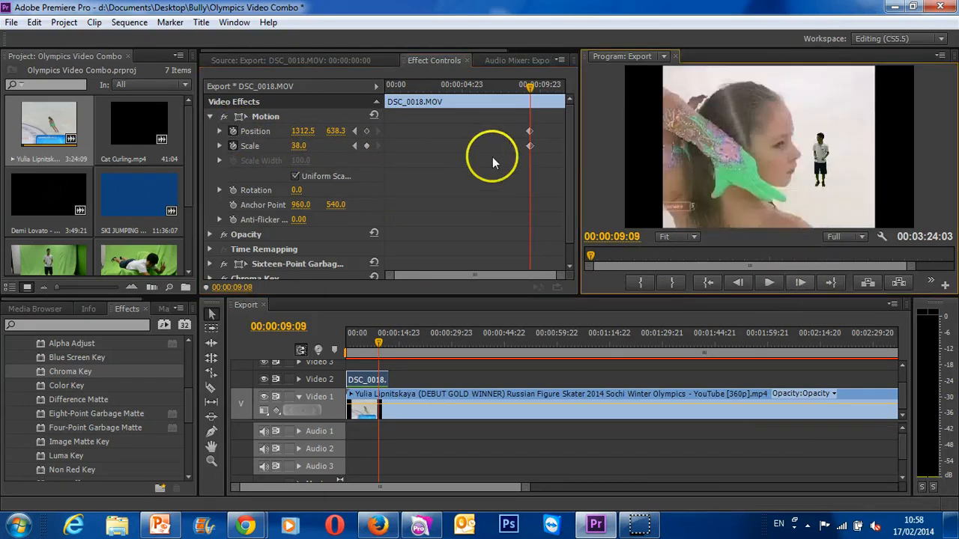
left_click_drag(306, 135, 419, 131)
left_click_drag(336, 129, 467, 107)
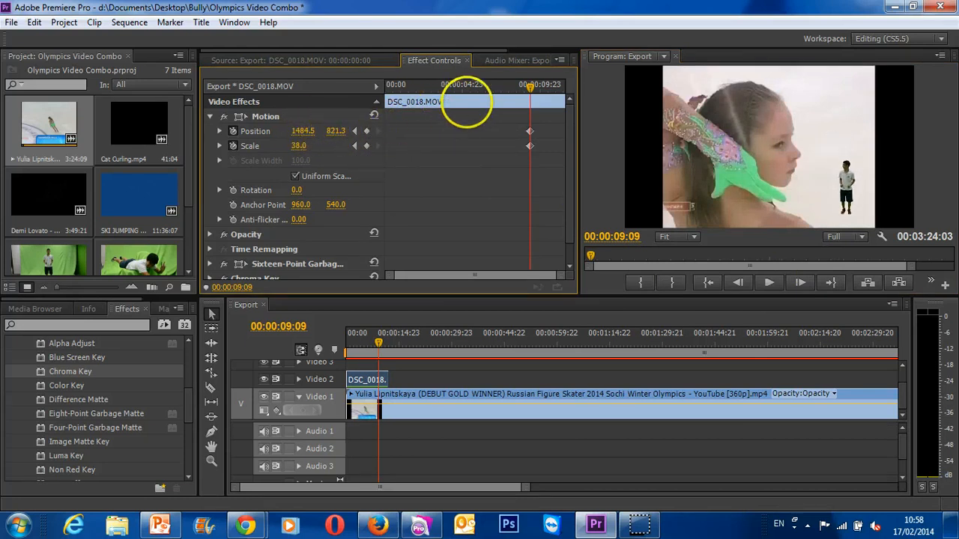
- At 00:00:09:09, enlarge the boy to Scale 455 and set Position to 1866.5, 2330.3 so he faces the skater
left_click_drag(317, 145, 446, 139)
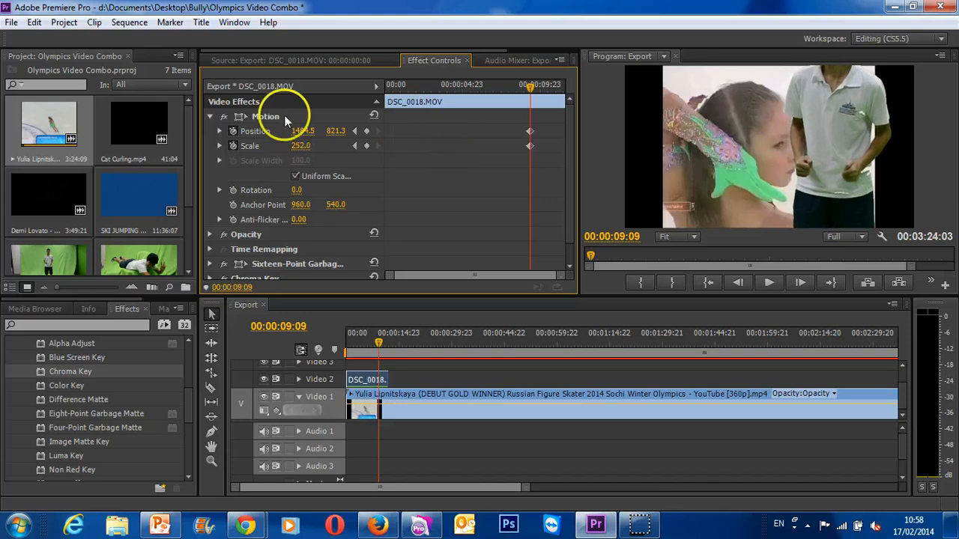
left_click_drag(303, 132, 794, 84)
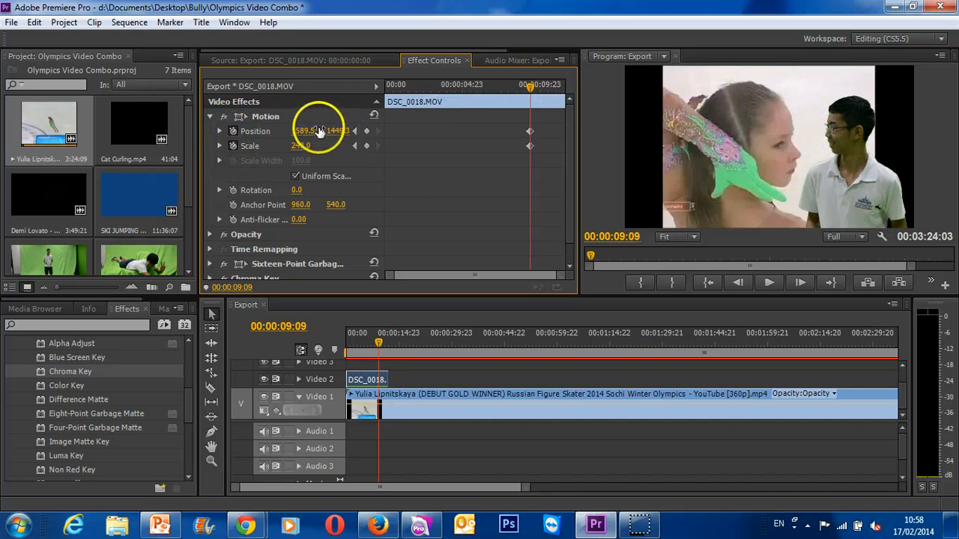
left_click_drag(300, 149, 457, 142)
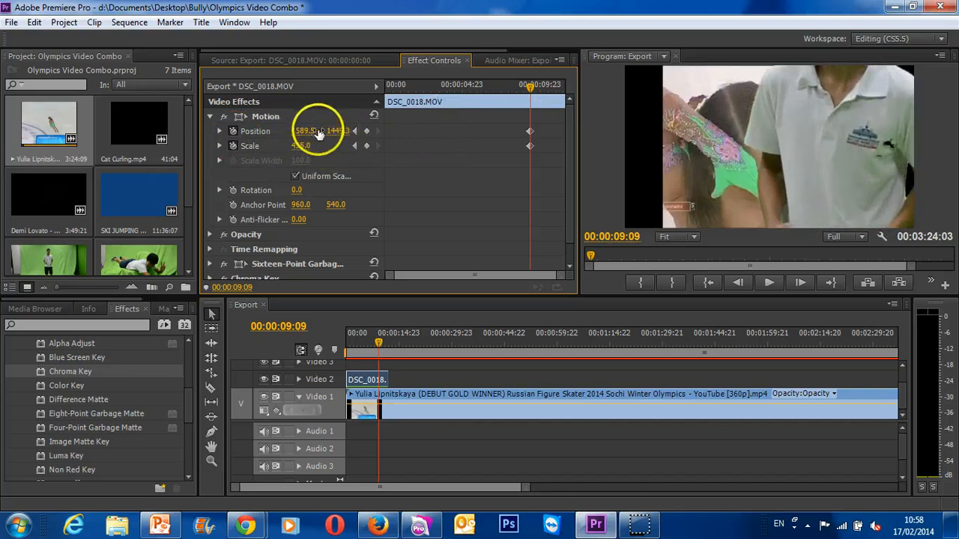
left_click_drag(338, 131, 941, 126)
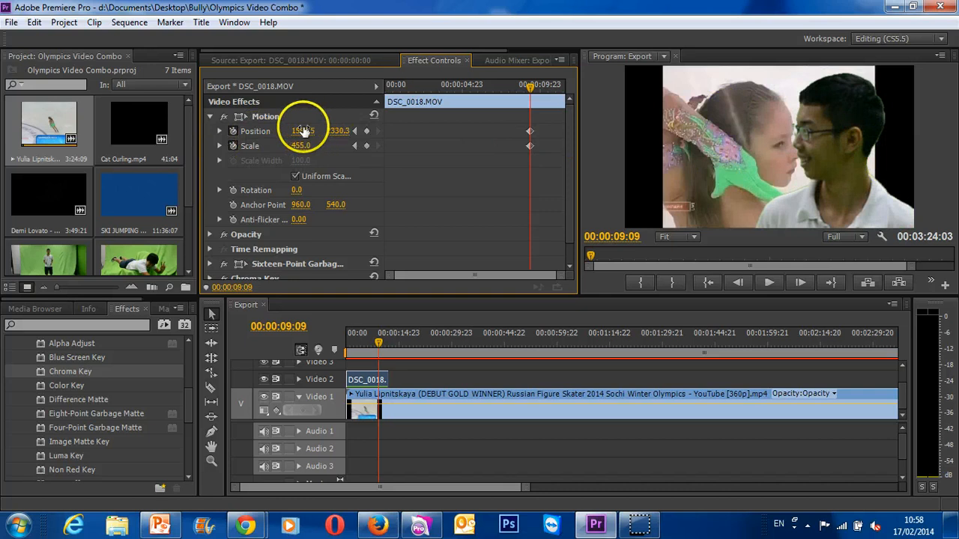
mouse_move(303, 131)
left_mouse_down()
mouse_move(421, 129)
mouse_move(492, 145)
mouse_move(300, 135)
left_mouse_up()
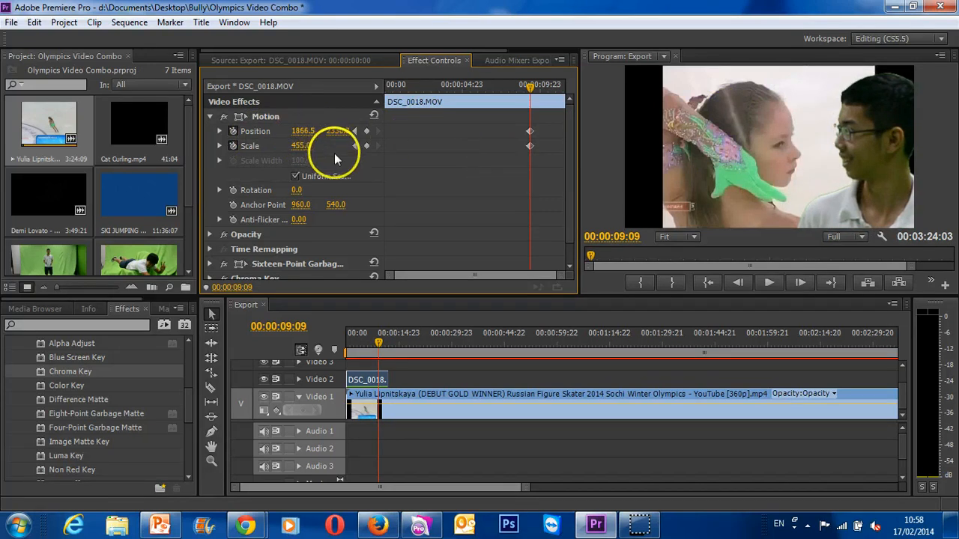
- Add a Position keyframe of 2074.5, 2330.3 at 00:00:10:19 to move the boy clear of the skater's face
left_click_drag(382, 343, 386, 347)
left_click_drag(386, 346, 383, 346)
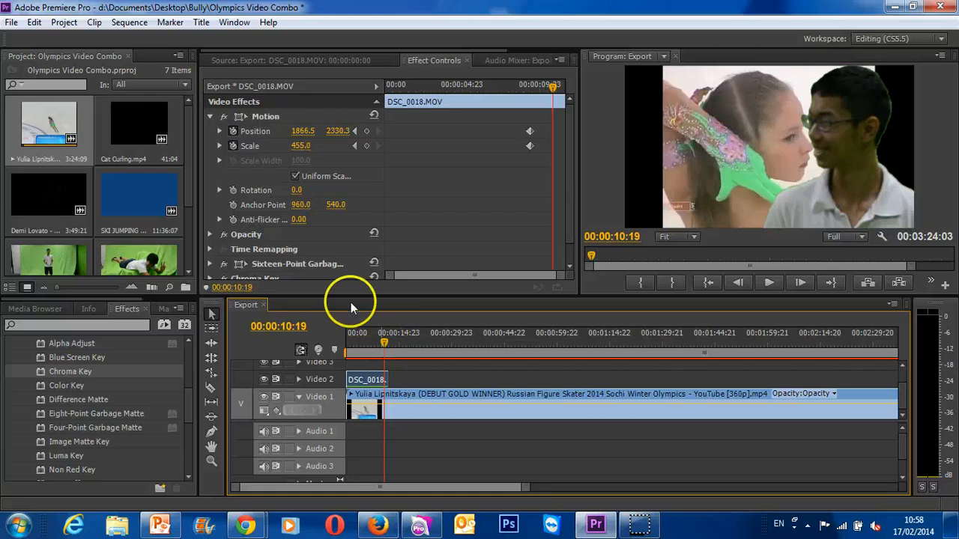
left_click_drag(304, 133, 452, 146)
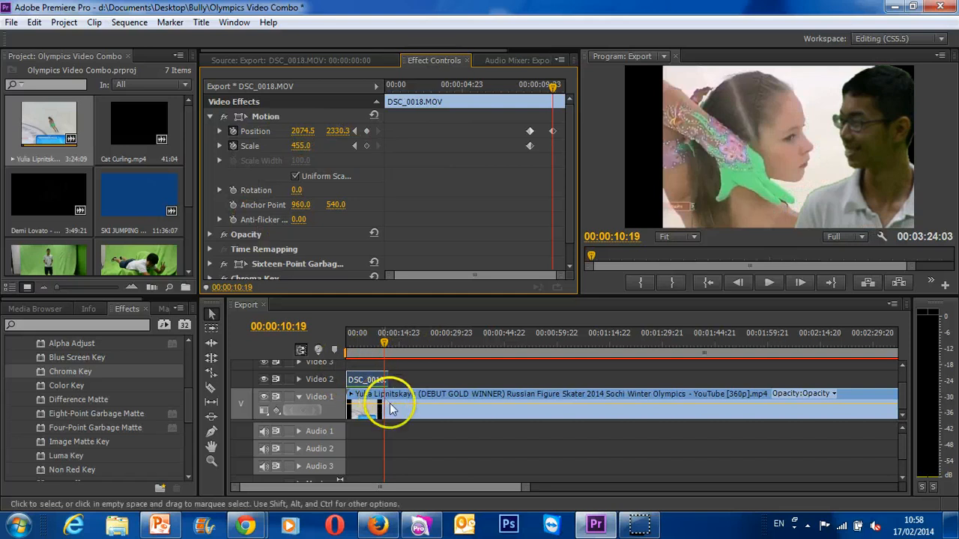
- Split the skating video and DSC_0018.MOV at 00:00:10:19 with the Razor tool
left_click(211, 387)
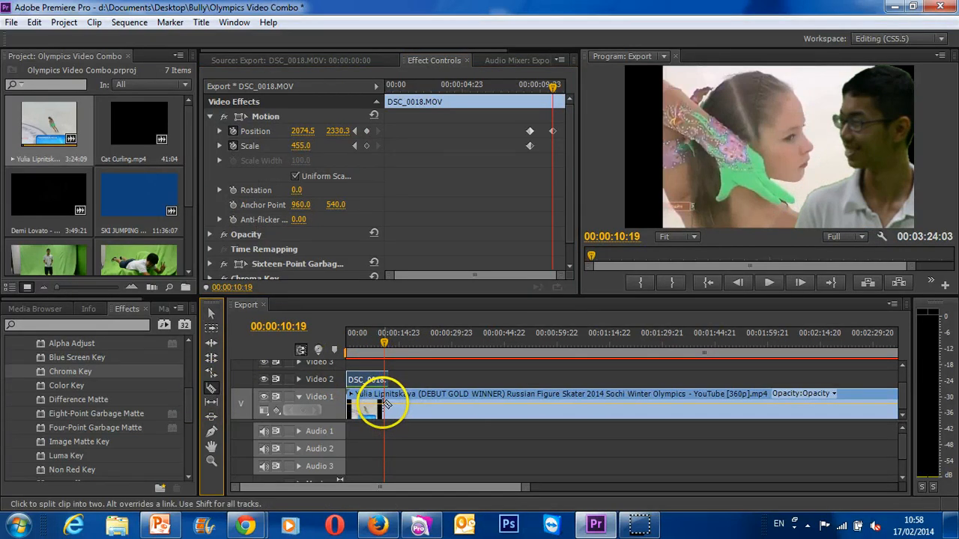
left_click(385, 404)
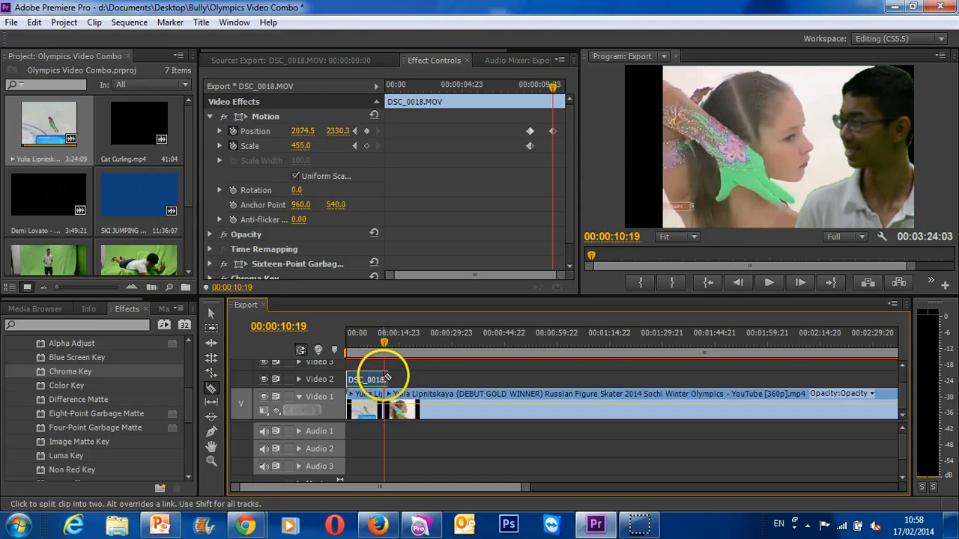
left_click(385, 379)
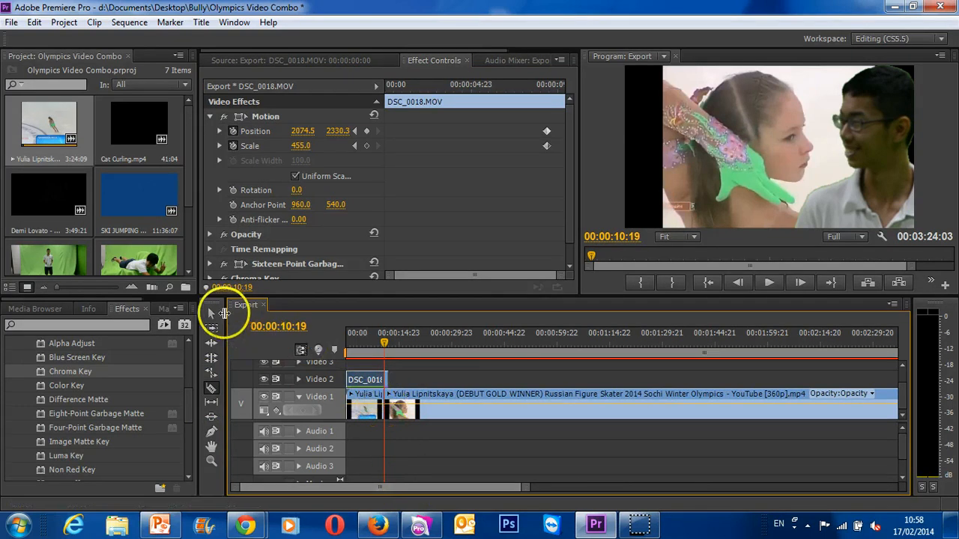
- Delete the parts of the skating video and DSC_0018.MOV that lie after the cut at 00:00:10:19
left_click(212, 313)
left_click(417, 406)
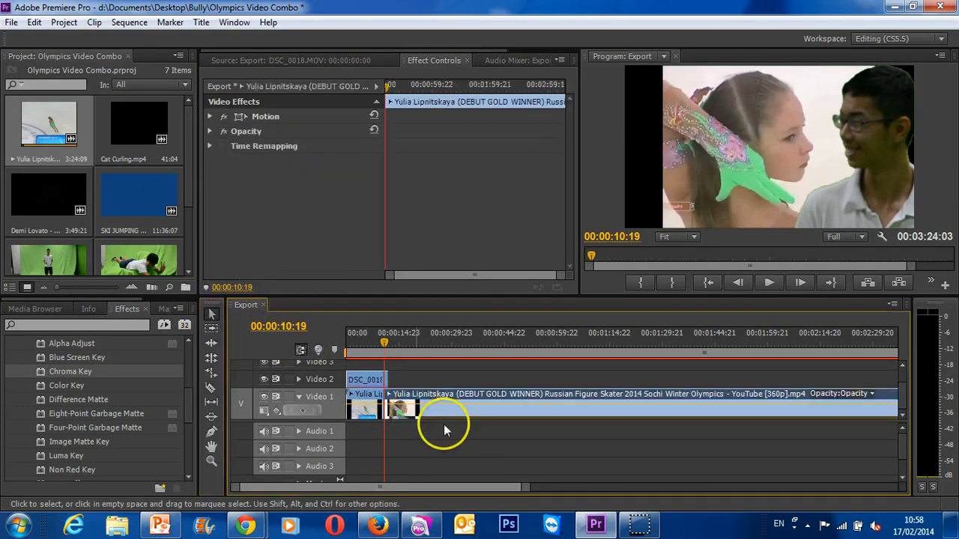
key("Delete")
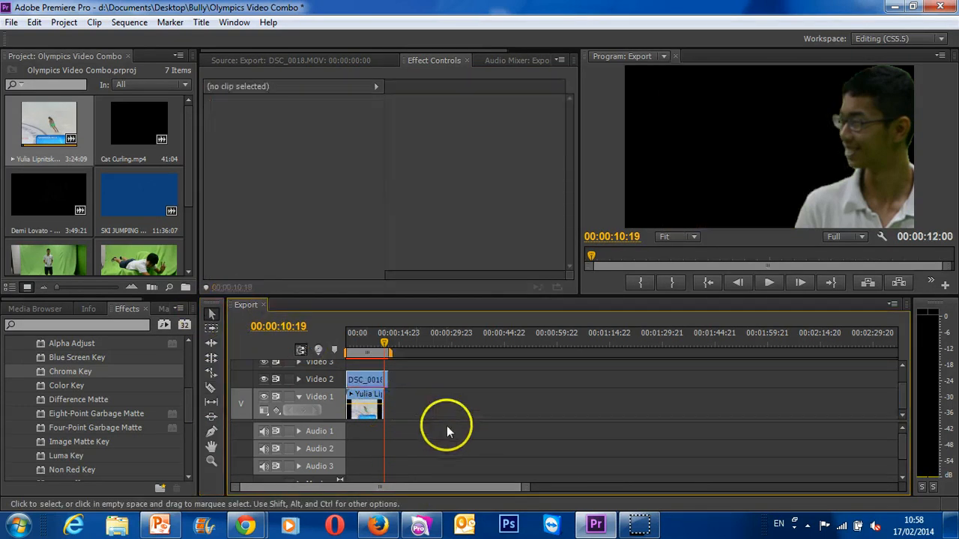
left_click(386, 385)
key("Delete")
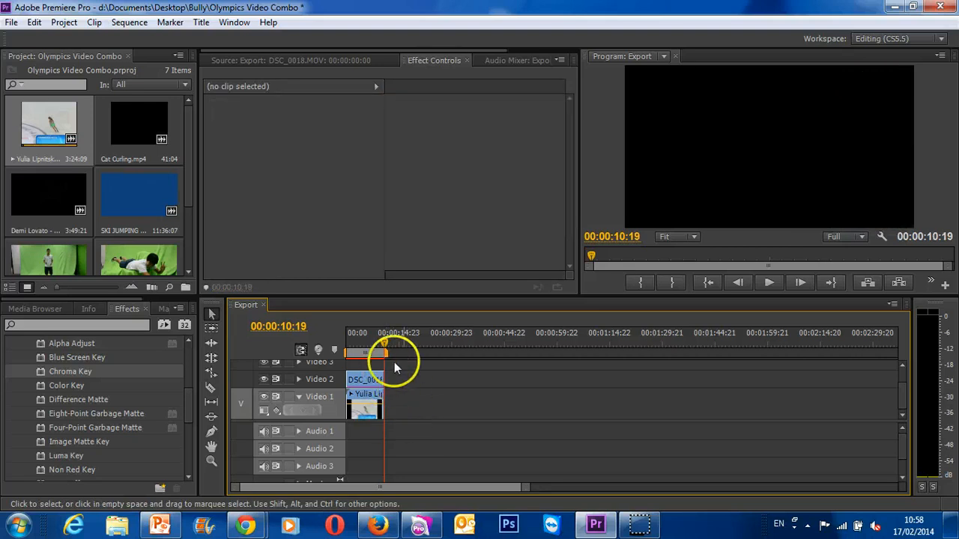
- Play the trimmed sequence from the start through to 00:00:10:19 to review the boy's compositing over the skating video
left_click_drag(387, 344, 321, 342)
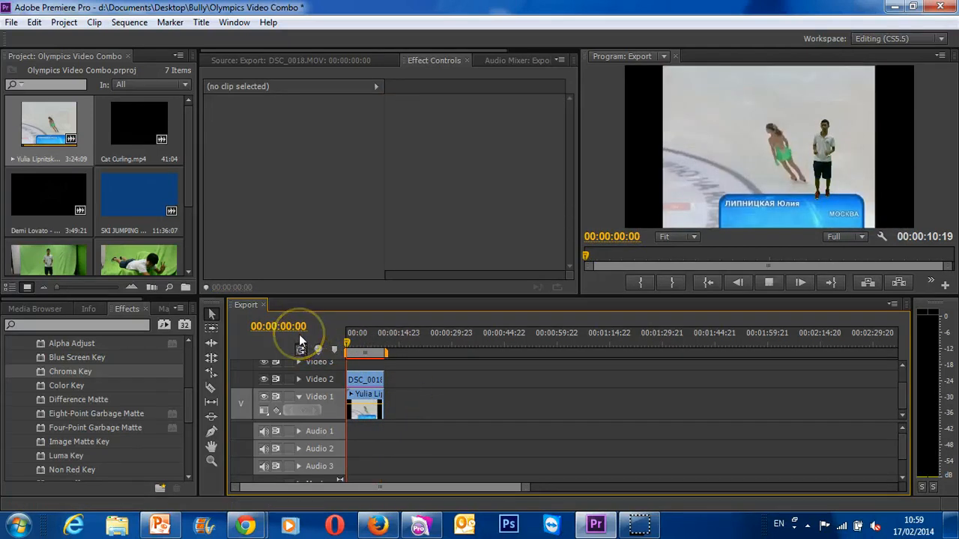
key("space")
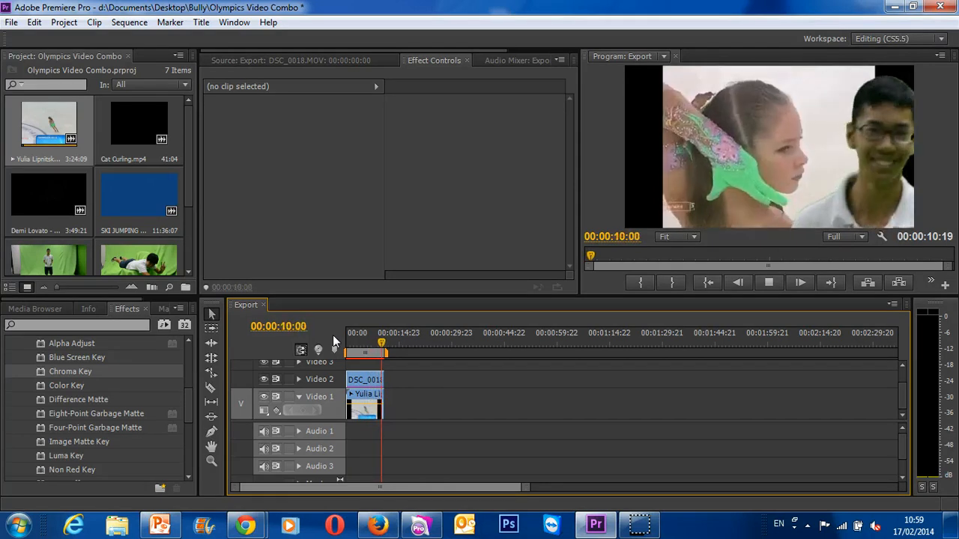
left_click(384, 339)
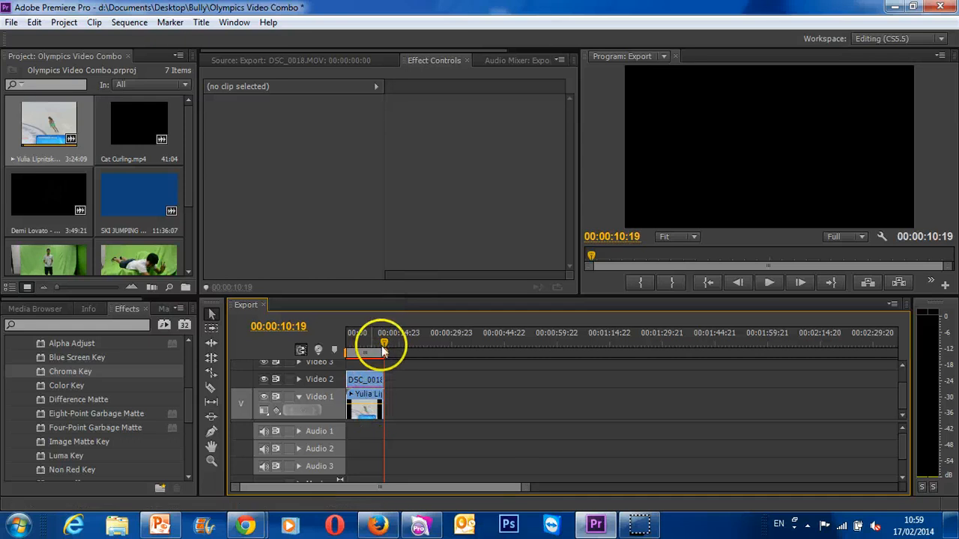
- Create a default still title named Figure over the frame at 00:00:01:05 and enlarge the title window to show its properties and styles
left_click_drag(379, 335, 351, 341)
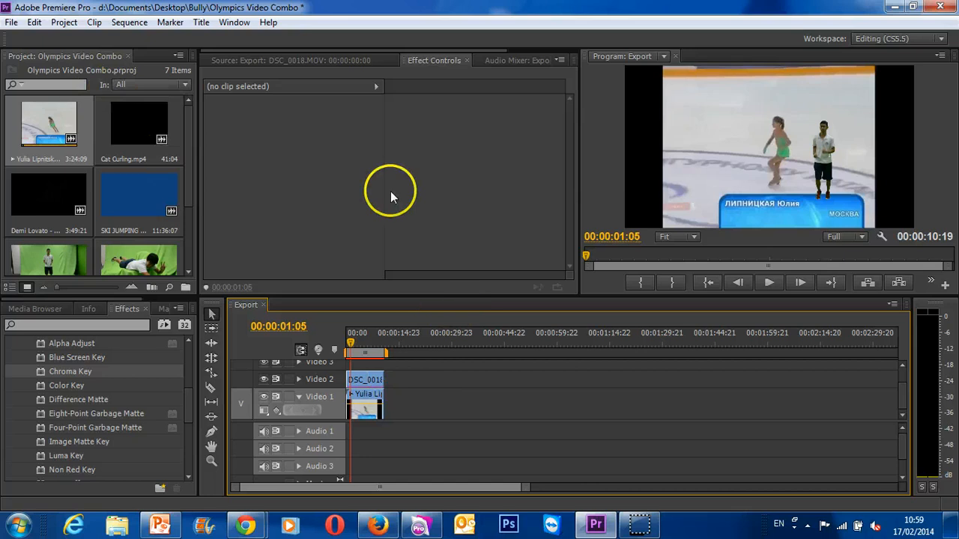
left_click(200, 23)
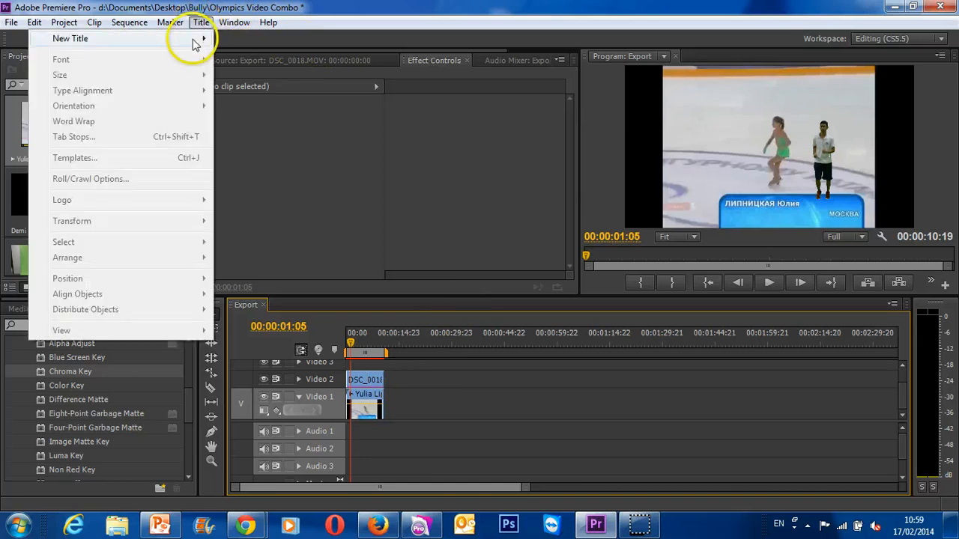
mouse_move(206, 43)
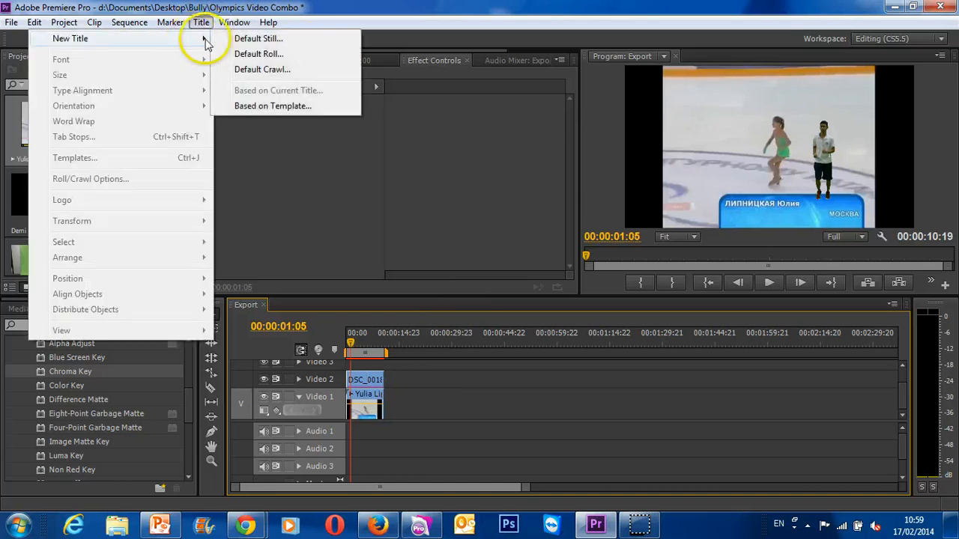
left_click(255, 38)
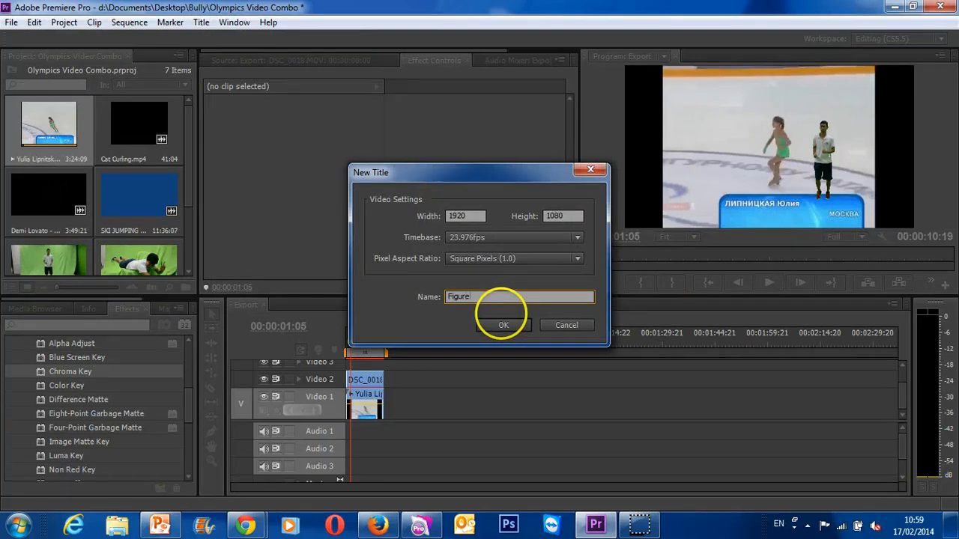
type("Figure")
left_click(501, 317)
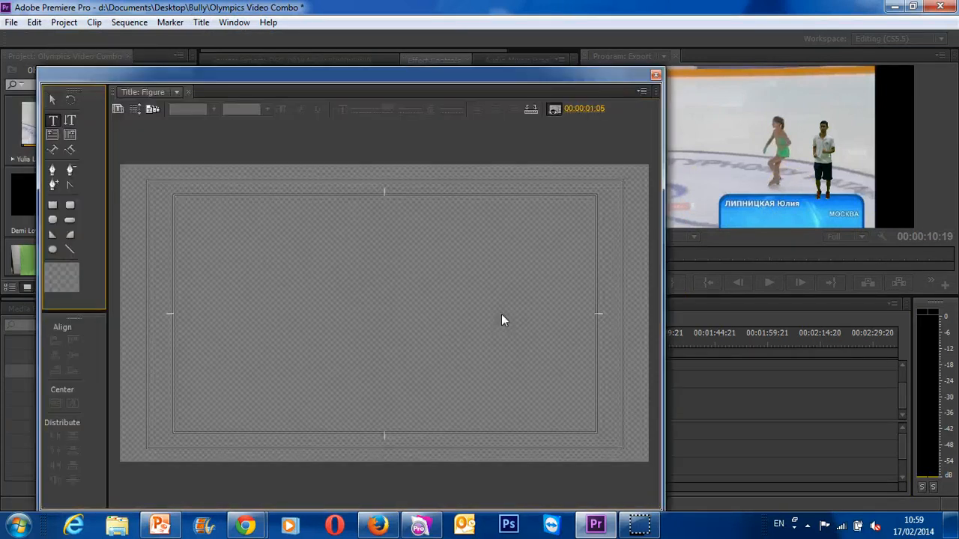
left_click_drag(533, 74, 942, 255)
left_click_drag(668, 263, 402, 40)
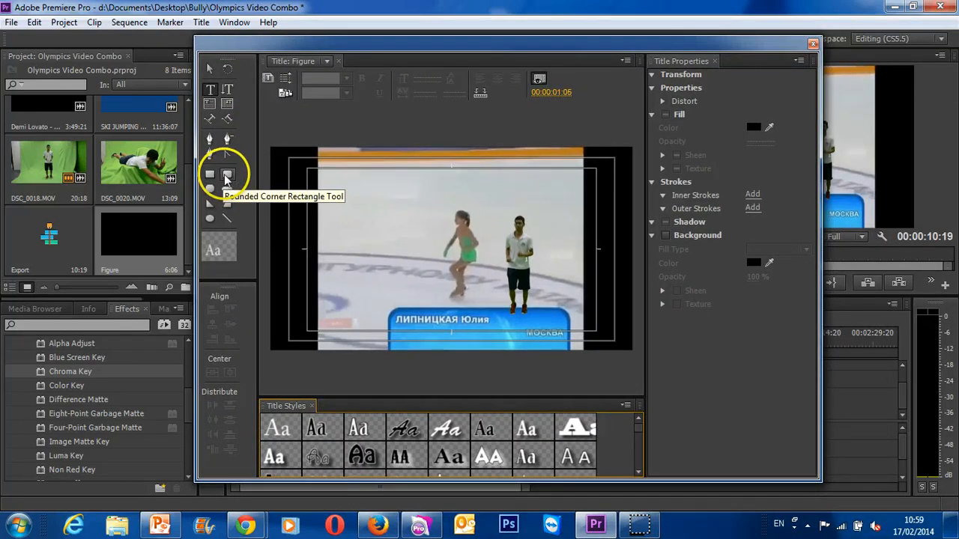
- Draw a rounded-corner rectangle about 972 wide and 453 high and place it over the blue name banner
left_click(225, 178)
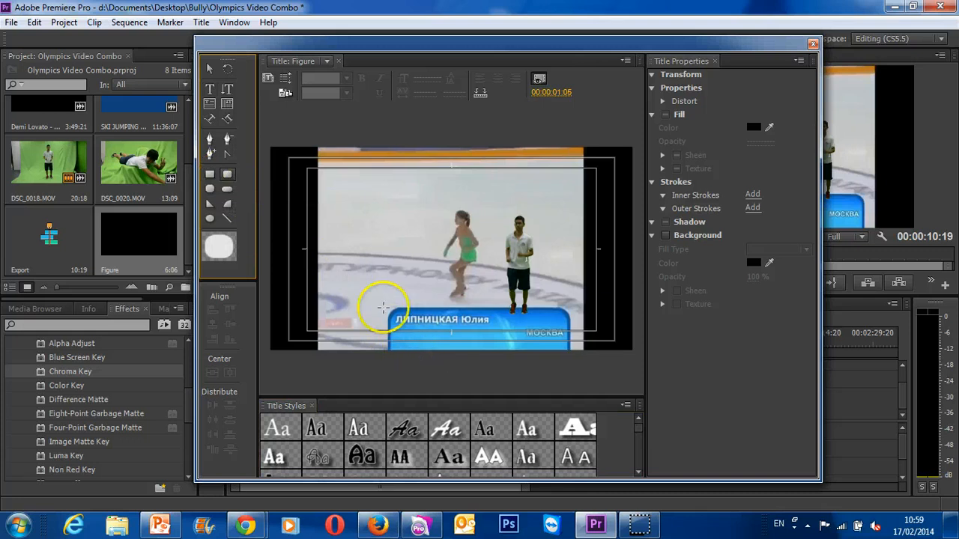
left_click_drag(387, 358, 434, 300)
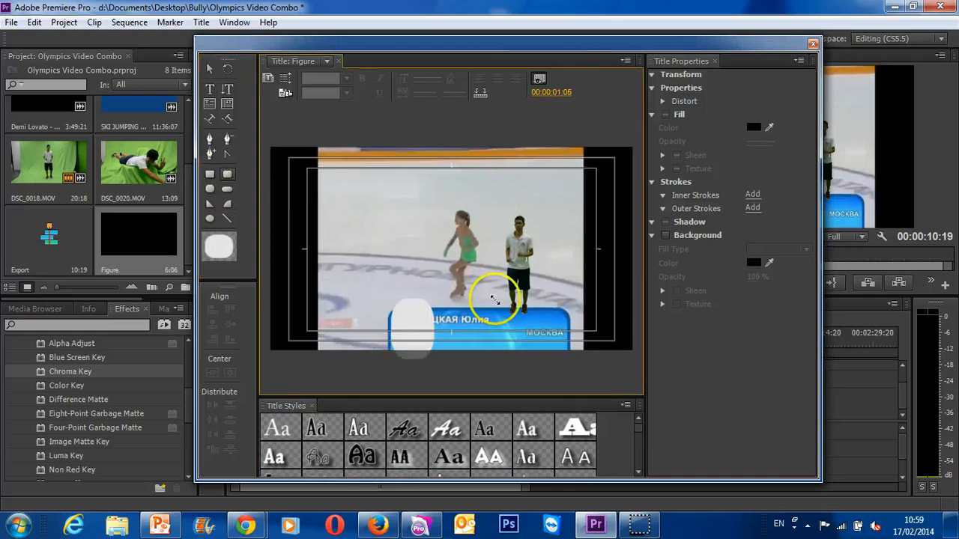
left_click_drag(492, 299, 575, 274)
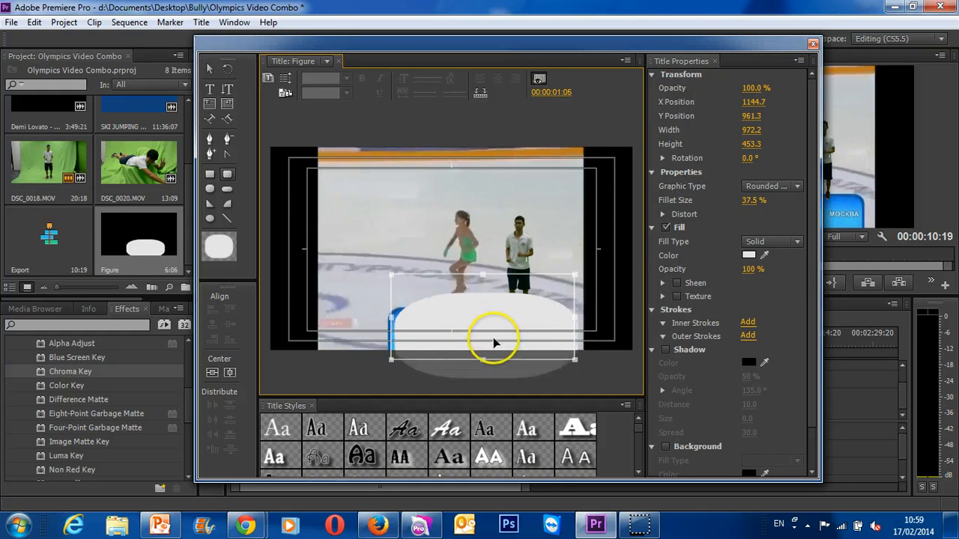
left_click_drag(493, 337, 489, 350)
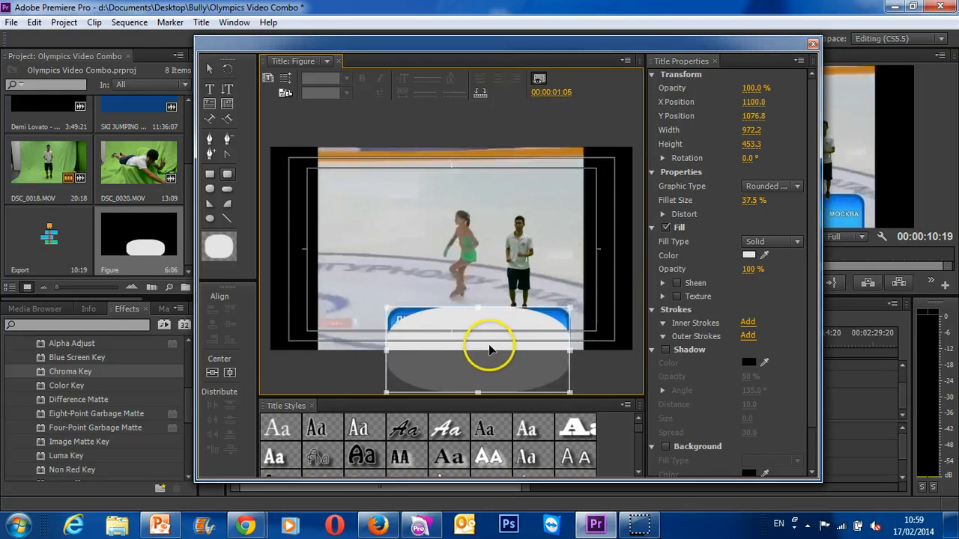
- Set the rectangle's Fillet Size to 13% and sample its fill color from the light blue of the original name banner
left_click_drag(751, 201, 731, 213)
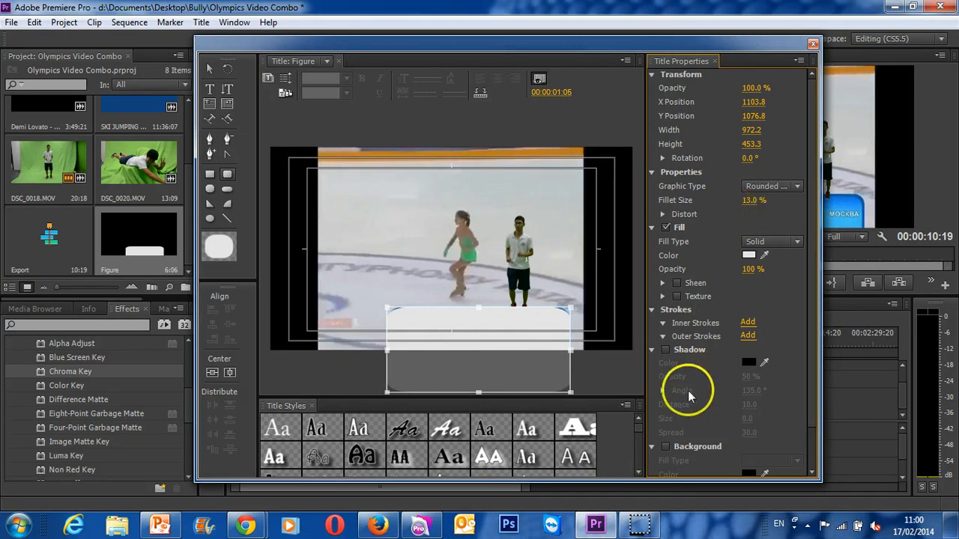
left_click(764, 254)
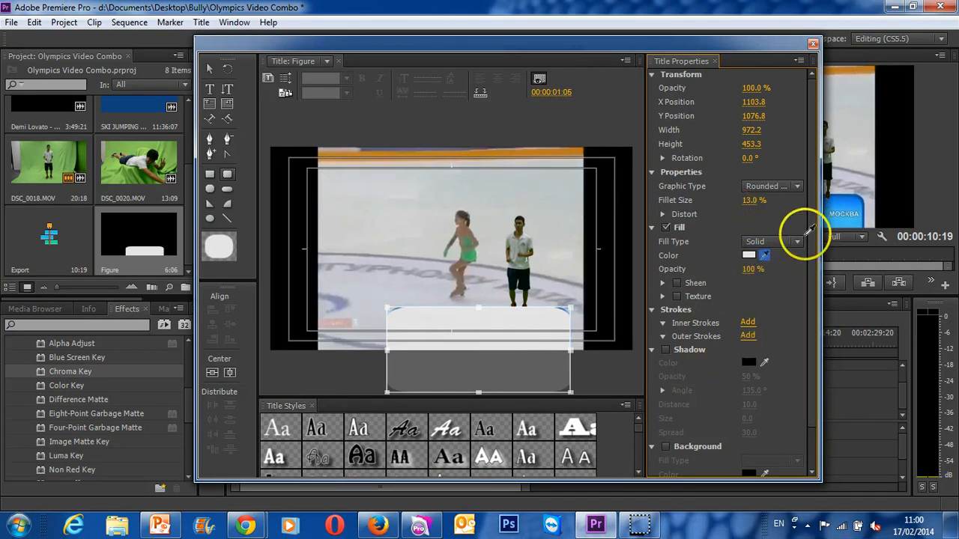
left_click(842, 215)
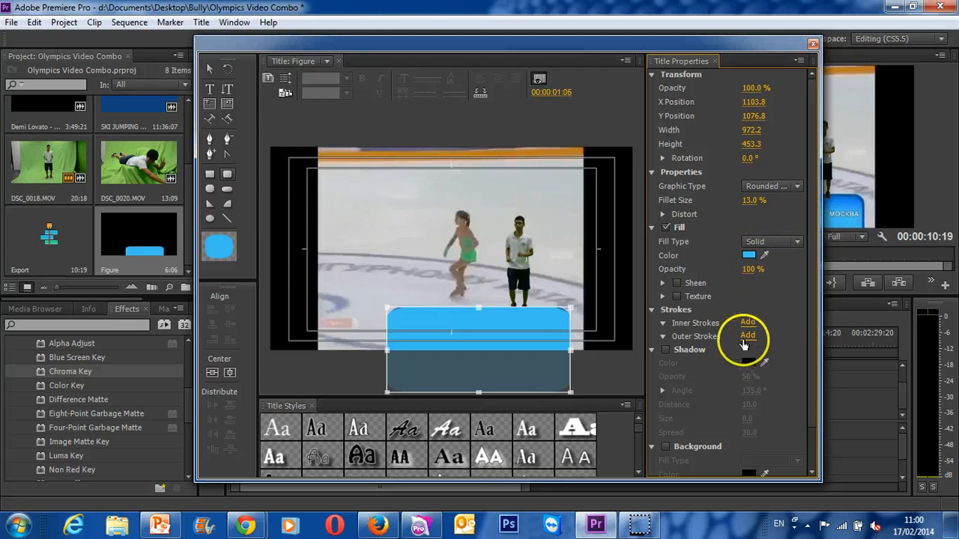
- Add outer and inner strokes to the rectangle and sample the inner stroke's color from the original banner's dark blue edge
left_click(747, 336)
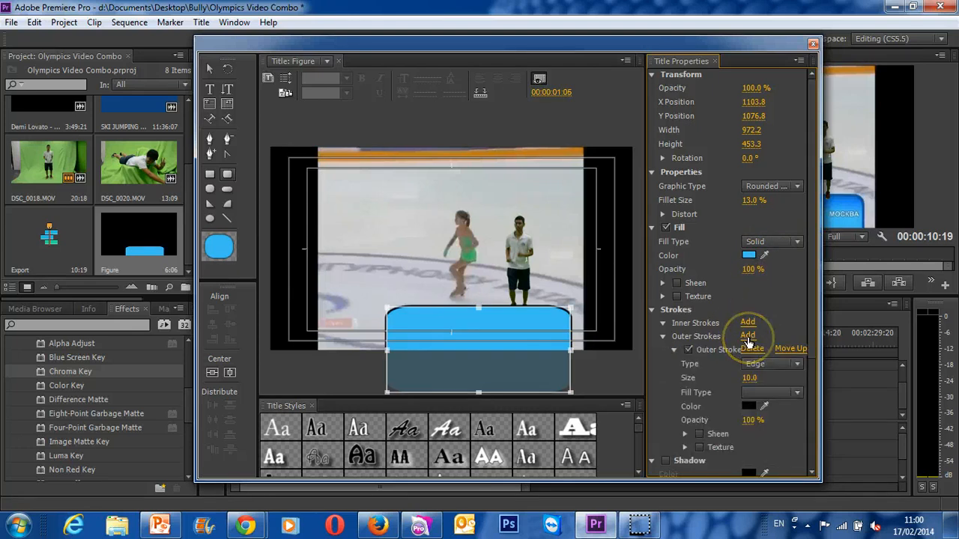
left_click(747, 336)
left_click(747, 322)
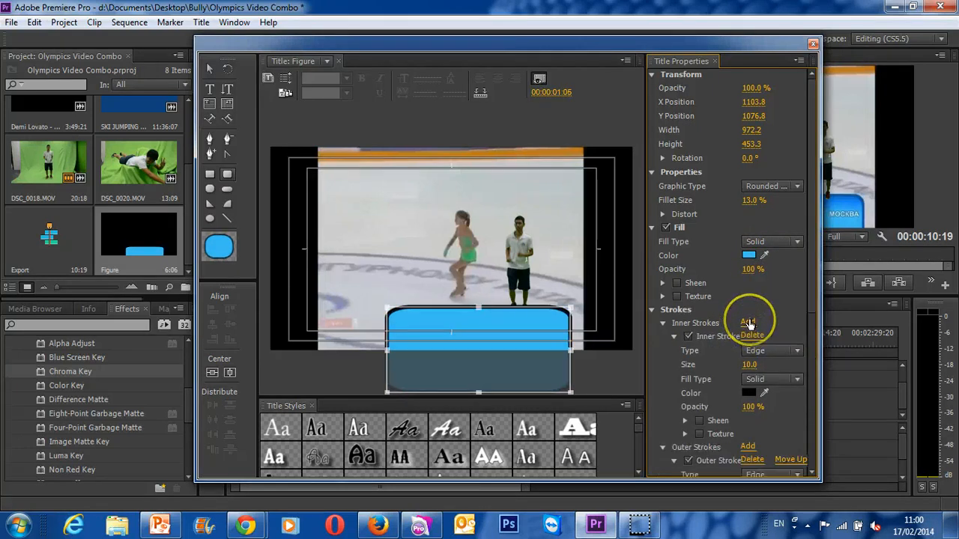
left_click(764, 392)
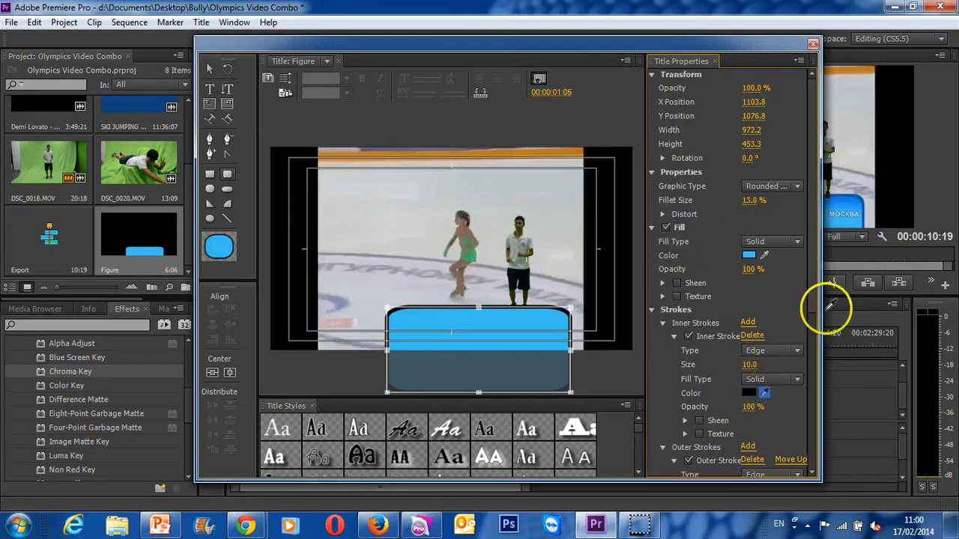
left_click(866, 194)
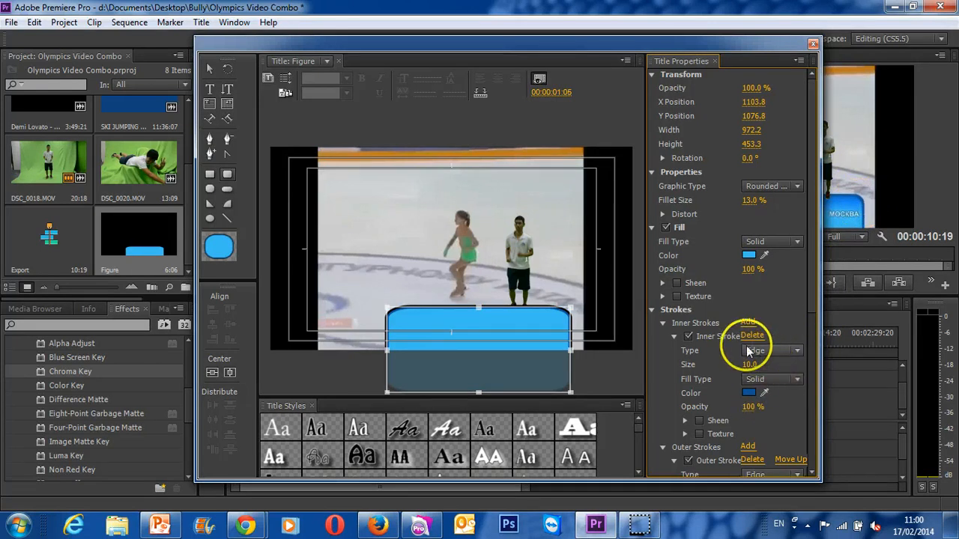
- Disable the rectangle's outer stroke, keep the inner stroke enabled and set its size to 13
left_click(688, 336)
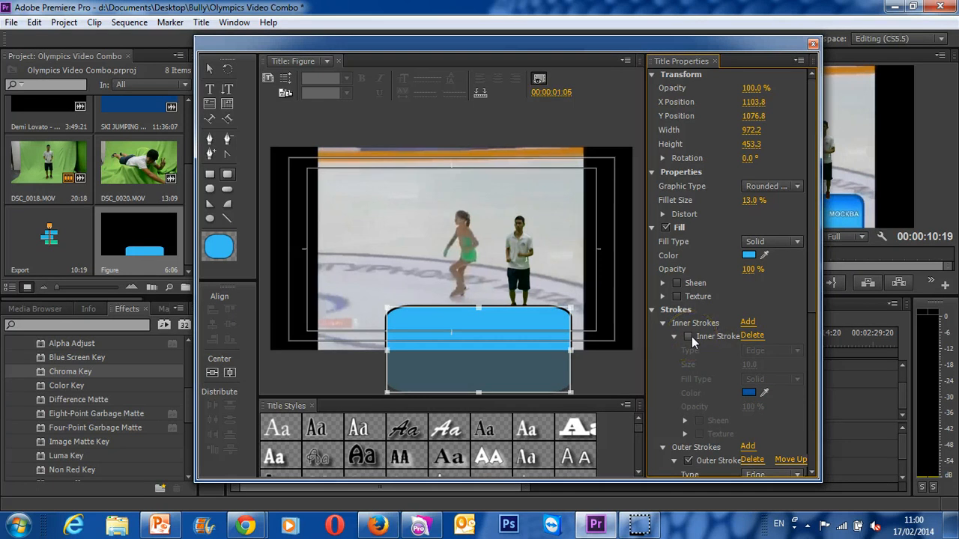
left_click(689, 336)
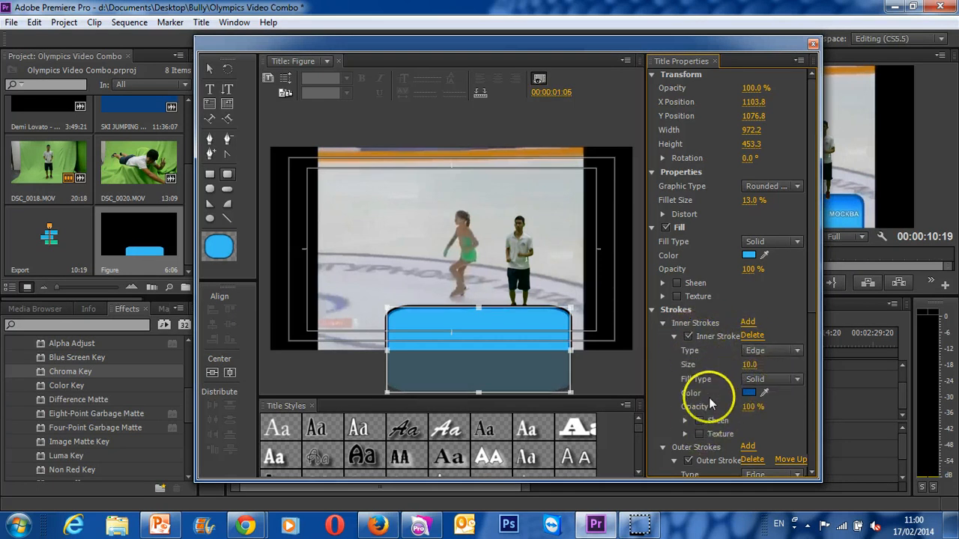
left_click(688, 460)
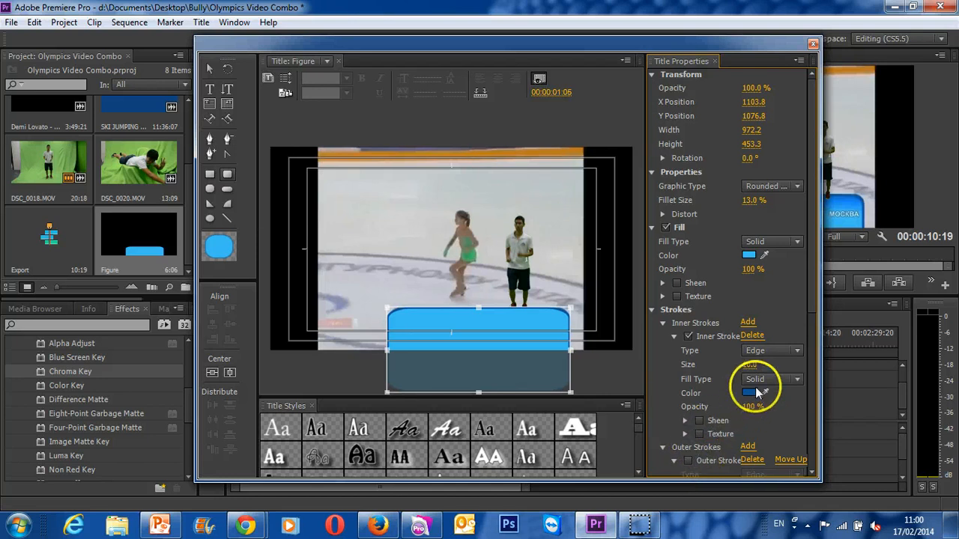
mouse_move(749, 369)
left_mouse_down()
mouse_move(761, 370)
mouse_move(752, 365)
left_mouse_up()
- Draw a text box, resize it to about 854 wide and 237 high, and position it over the blue banner
mouse_move(665, 46)
left_mouse_down()
mouse_move(475, 33)
mouse_move(512, 38)
mouse_move(504, 45)
left_mouse_up()
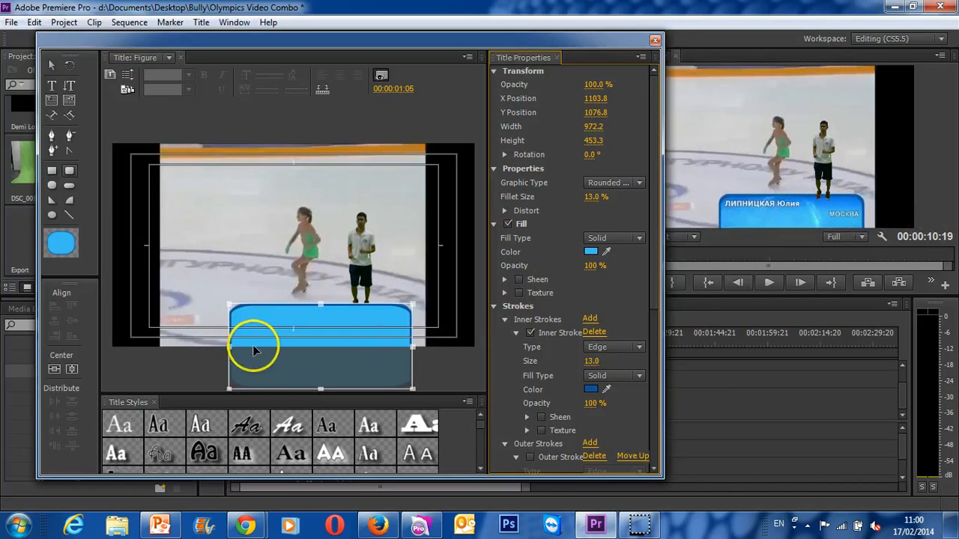
left_click(49, 85)
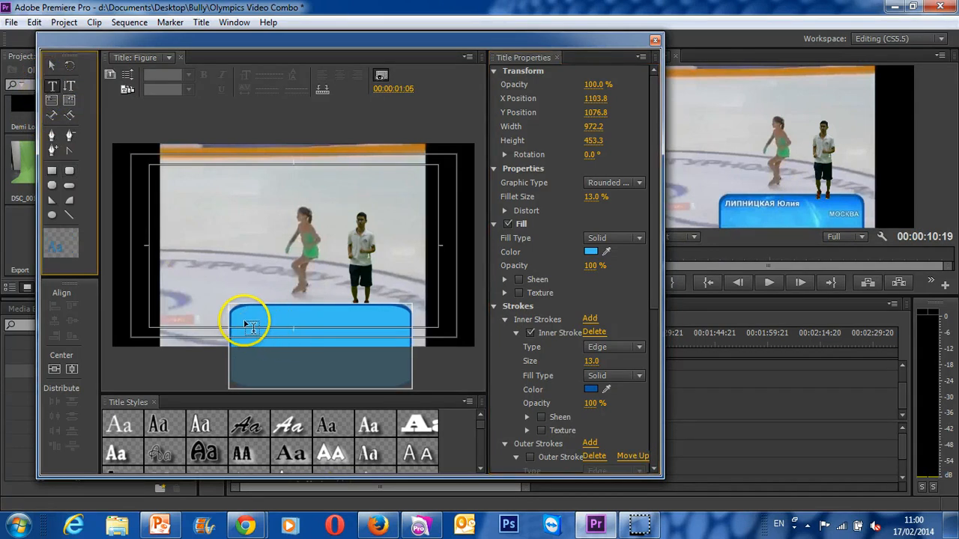
left_click_drag(247, 327, 402, 327)
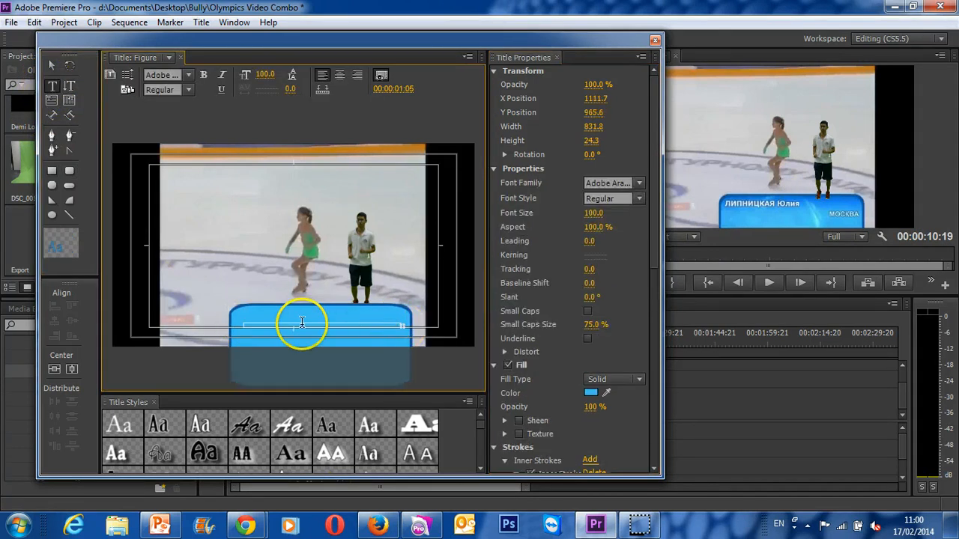
left_click(51, 67)
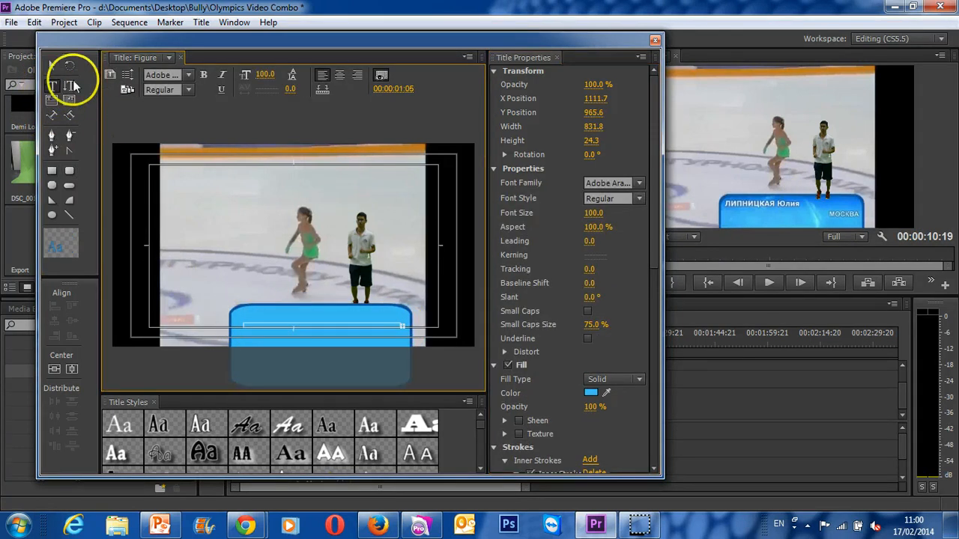
left_click(405, 329)
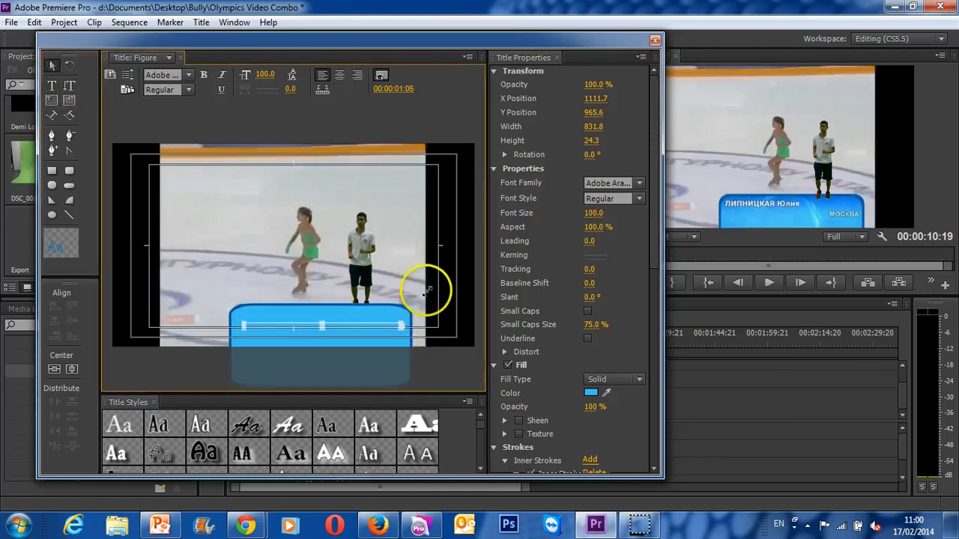
left_click_drag(428, 290, 407, 282)
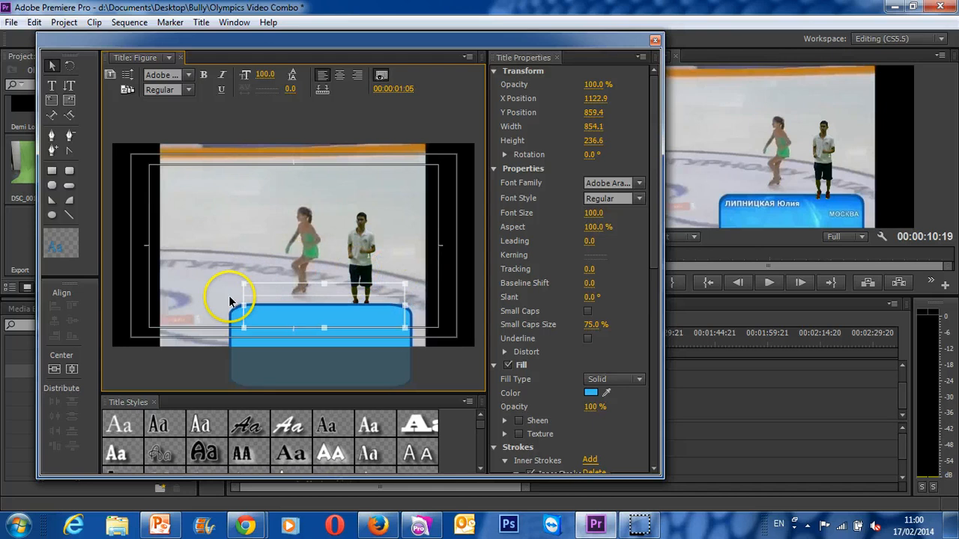
left_click_drag(242, 300, 247, 321)
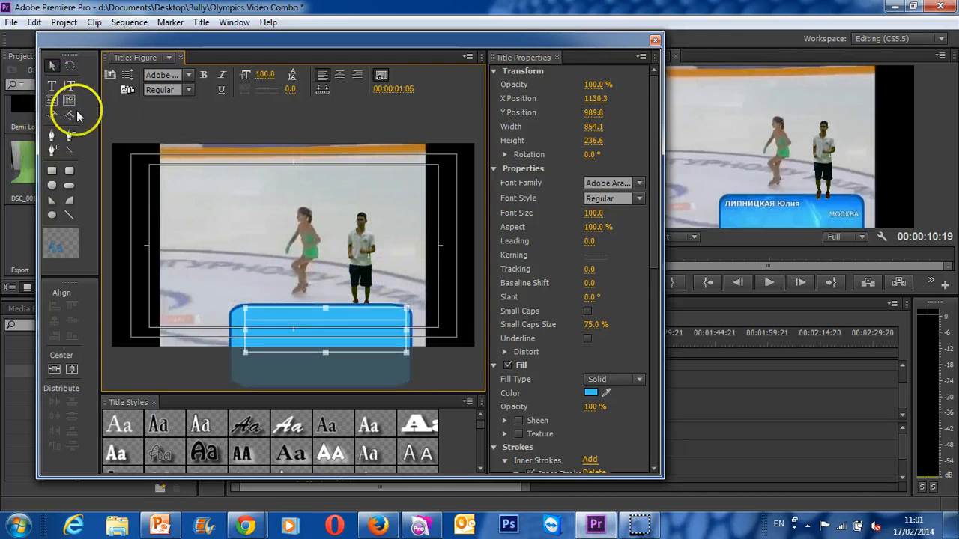
- Try to enter text in the banner's text box, and shift the blue rectangle slightly upward
left_click(51, 86)
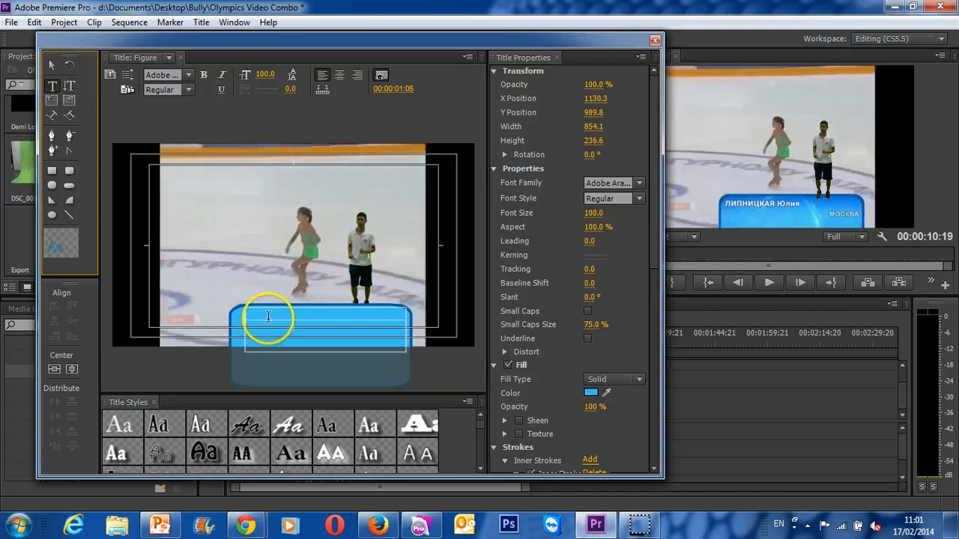
key("Escape")
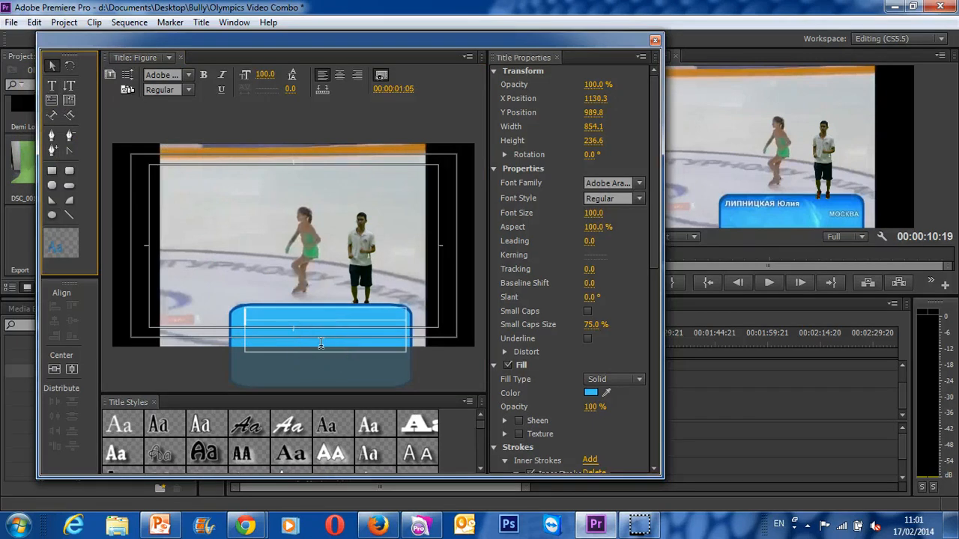
left_click(321, 343)
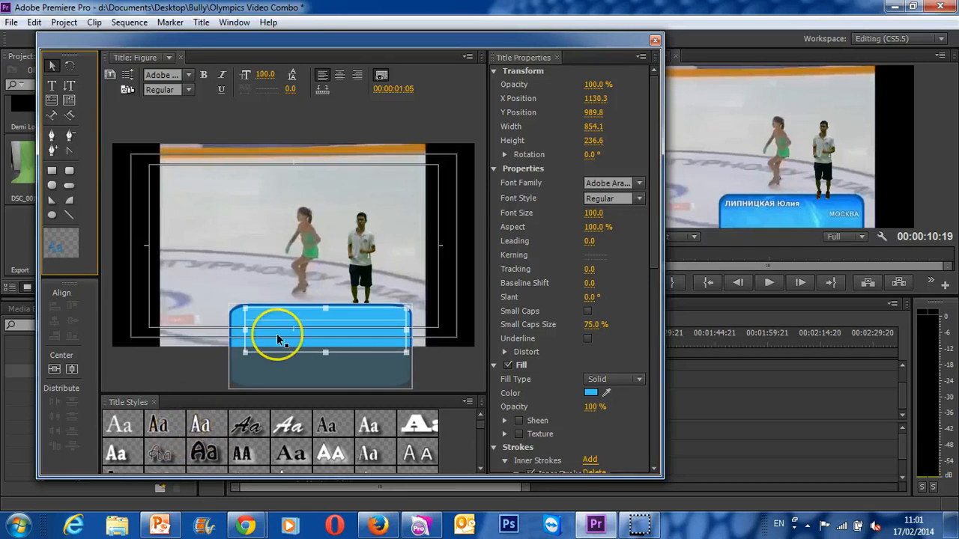
left_click(263, 311)
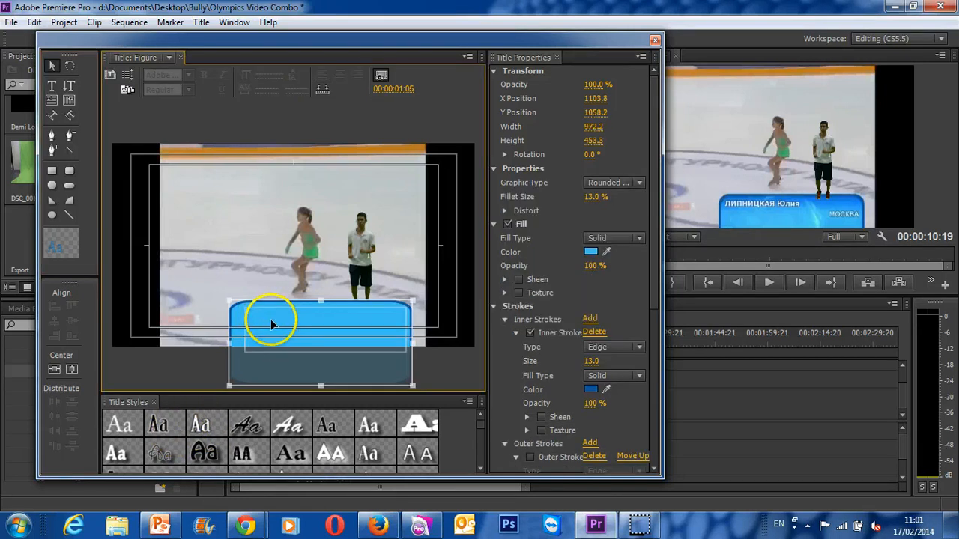
- Add the boy's first name in a text box about 1219 by 505 above the banner, in the white Birch Std style at font size 131
left_click(52, 86)
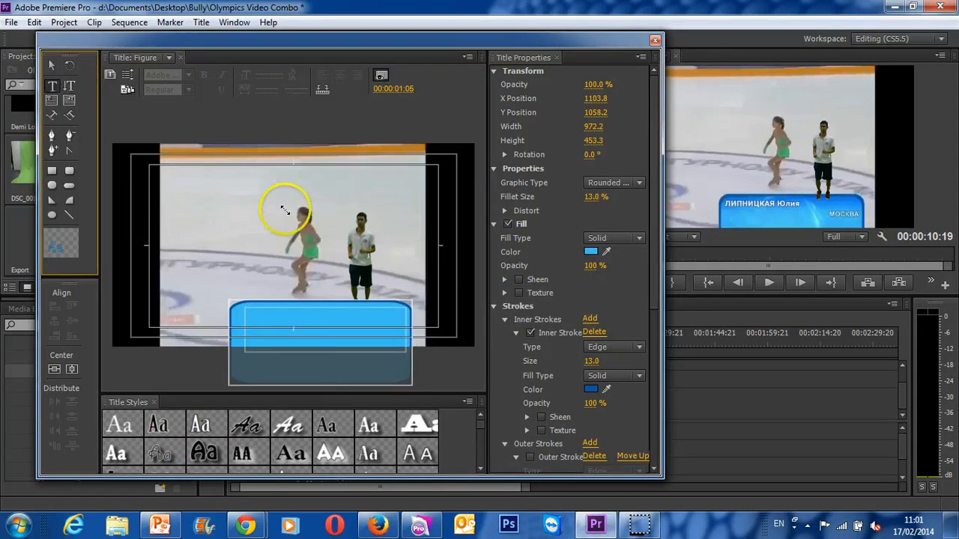
left_click_drag(183, 257, 410, 161)
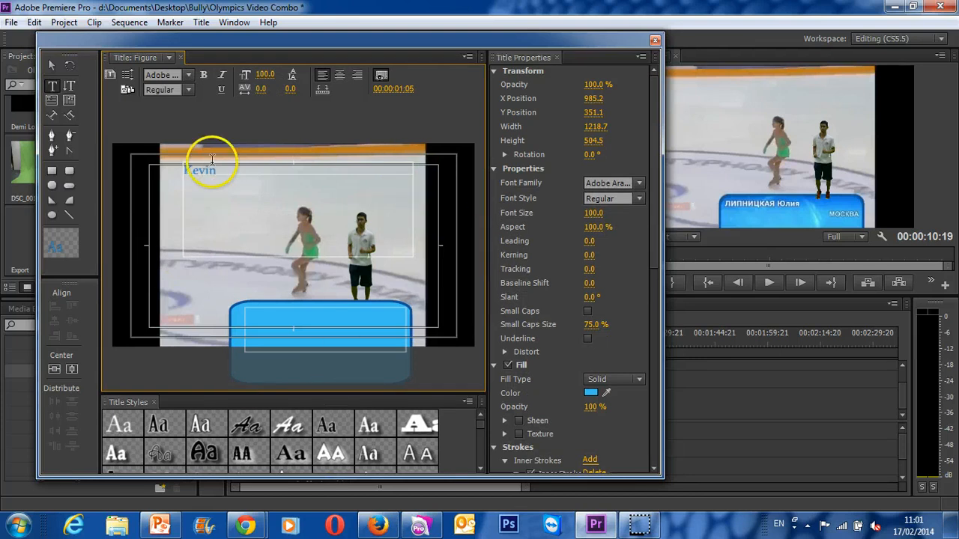
left_click(204, 423)
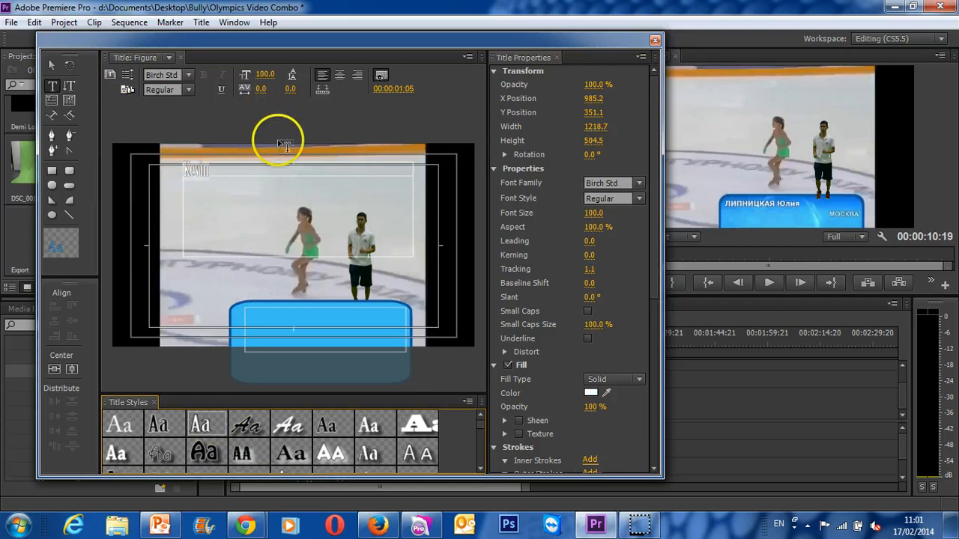
left_click_drag(599, 214, 615, 215)
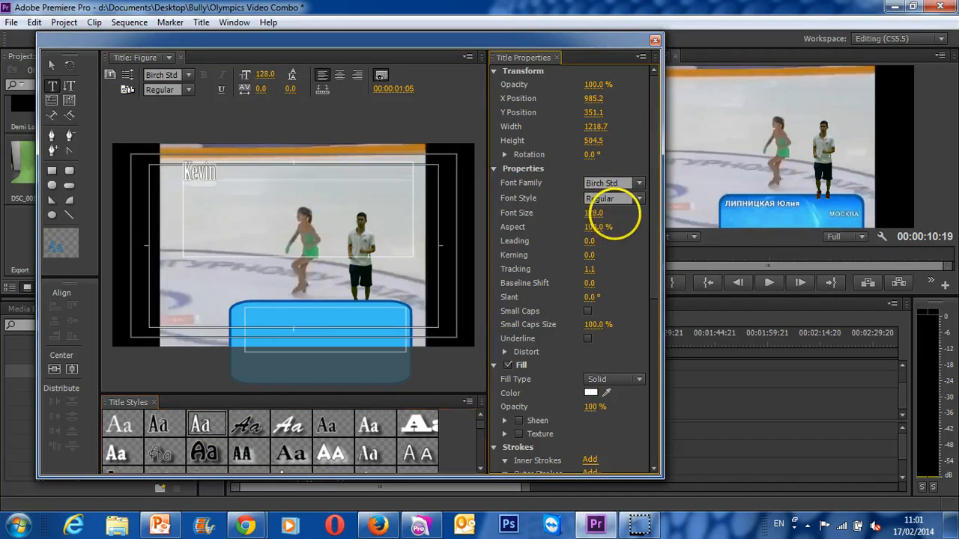
- Move the boy's name onto the blue banner, place it near the banner's horizontal center, and deselect it
left_click(52, 65)
left_click_drag(204, 179, 295, 325)
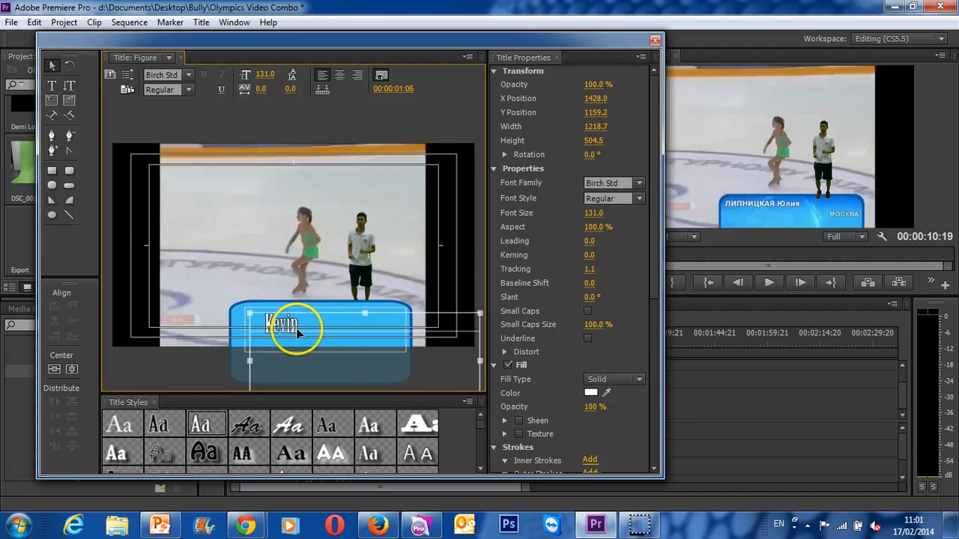
left_click(244, 324)
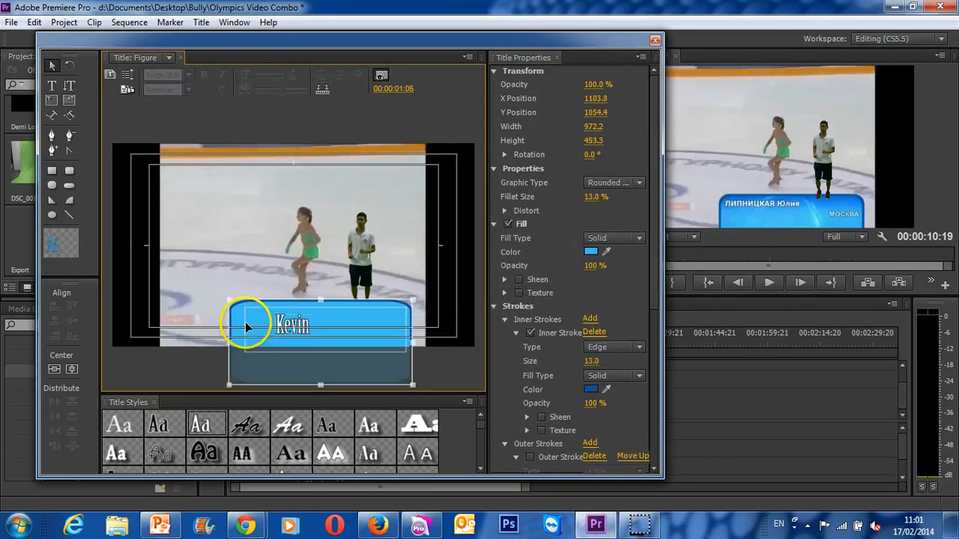
left_click(293, 323)
left_click_drag(293, 325, 309, 328)
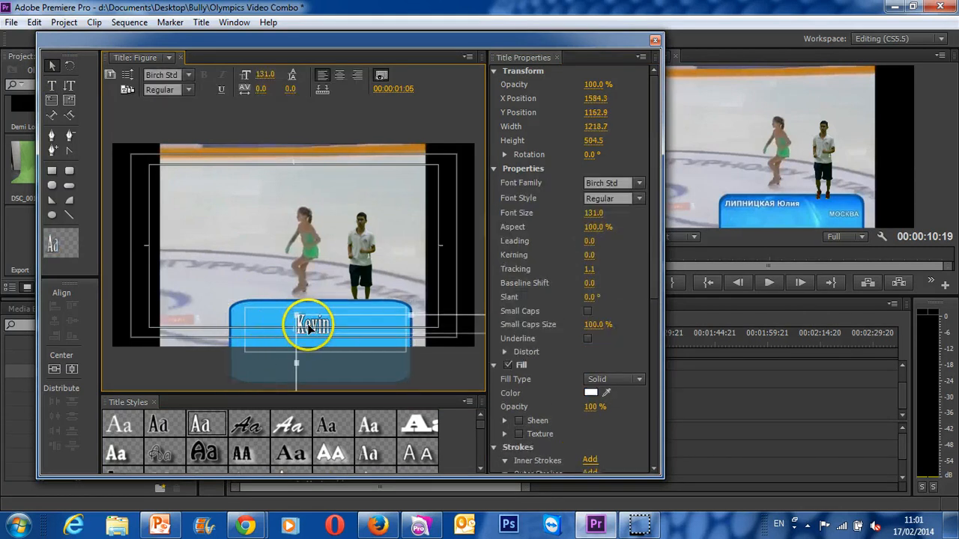
left_click(210, 309)
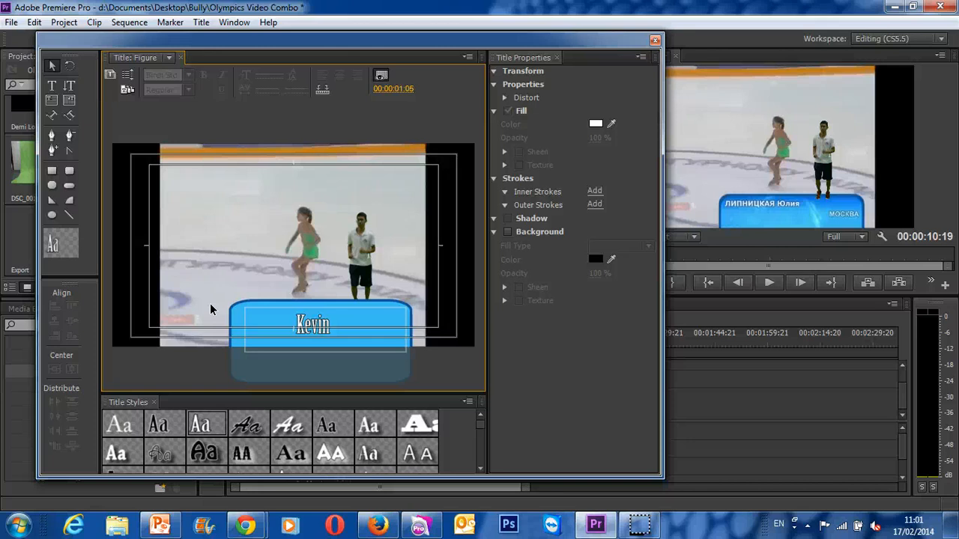
left_click(230, 310)
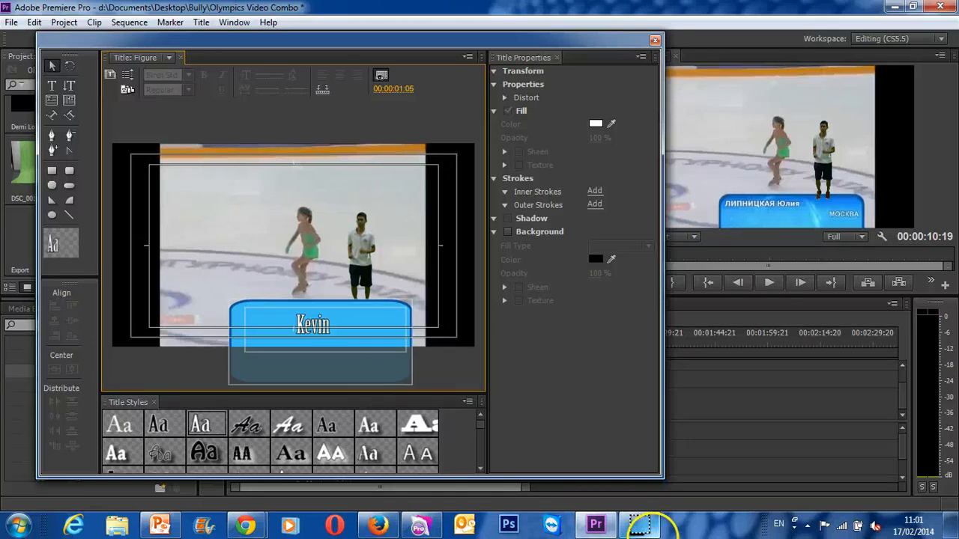
mouse_move(639, 524)
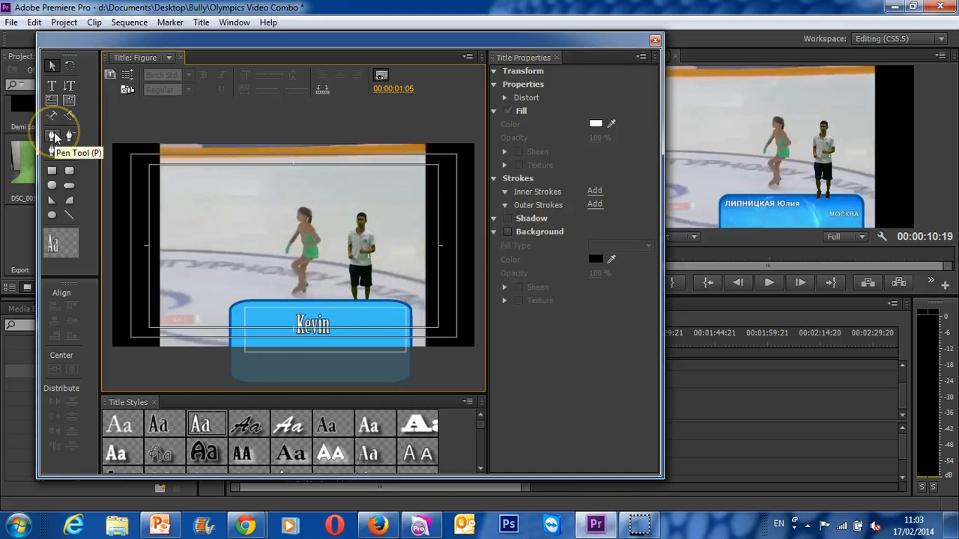
- Draw an open Bezier line about 1687 wide and 378 high rising across the upper frame, and collapse its Strokes and Shadow properties
left_click(52, 135)
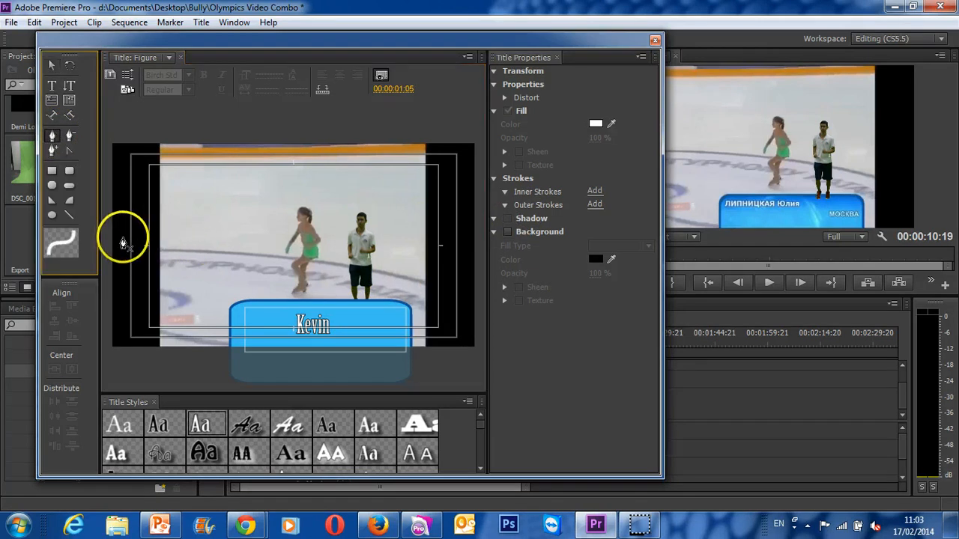
left_click_drag(116, 237, 154, 230)
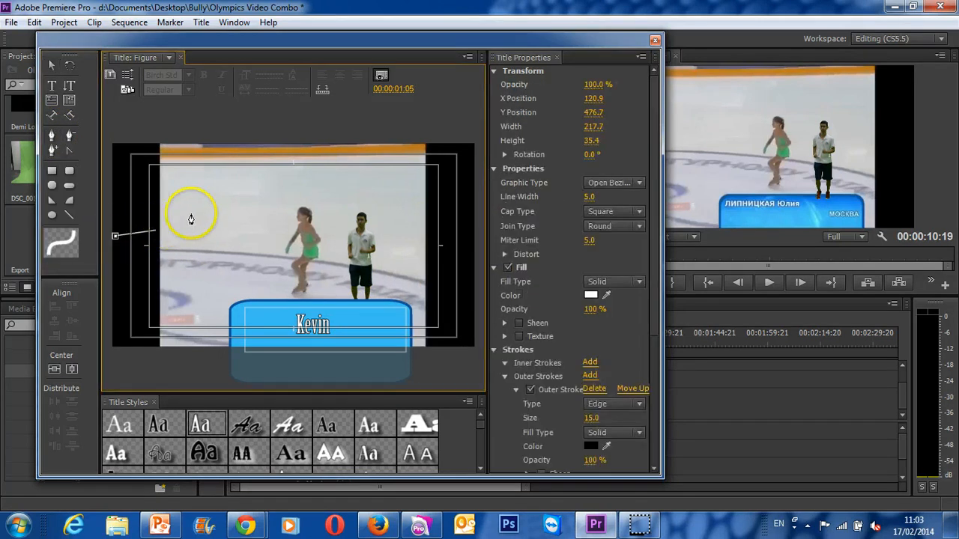
left_click_drag(386, 171, 449, 156)
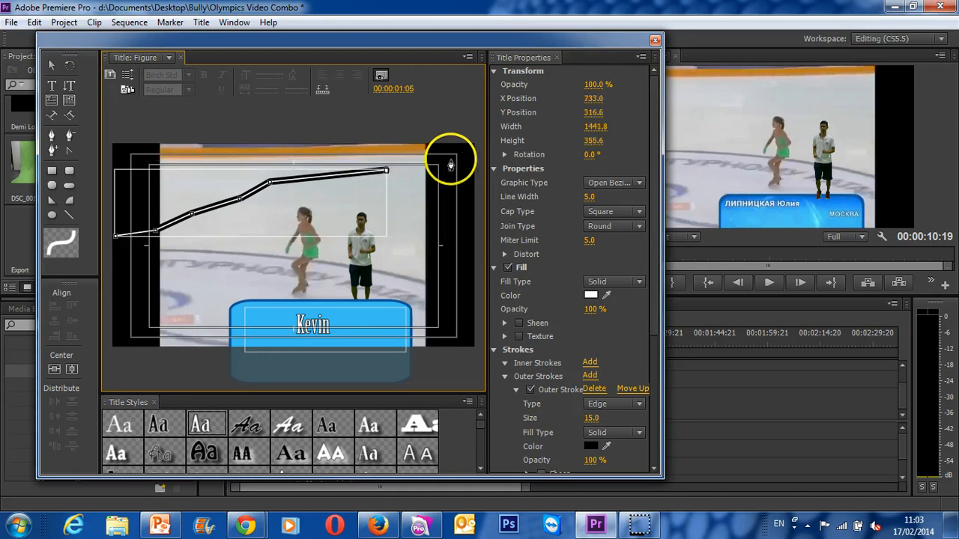
left_click(433, 165)
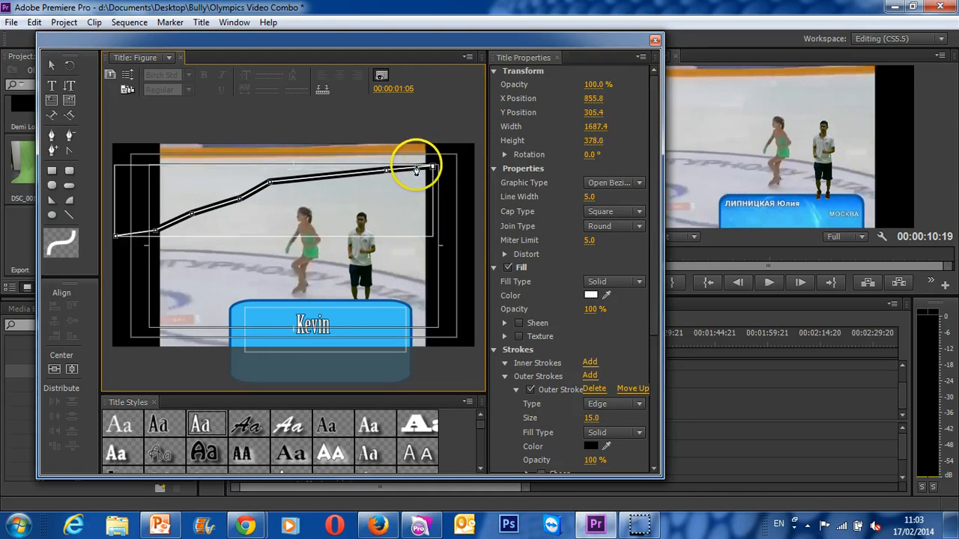
left_click(494, 349)
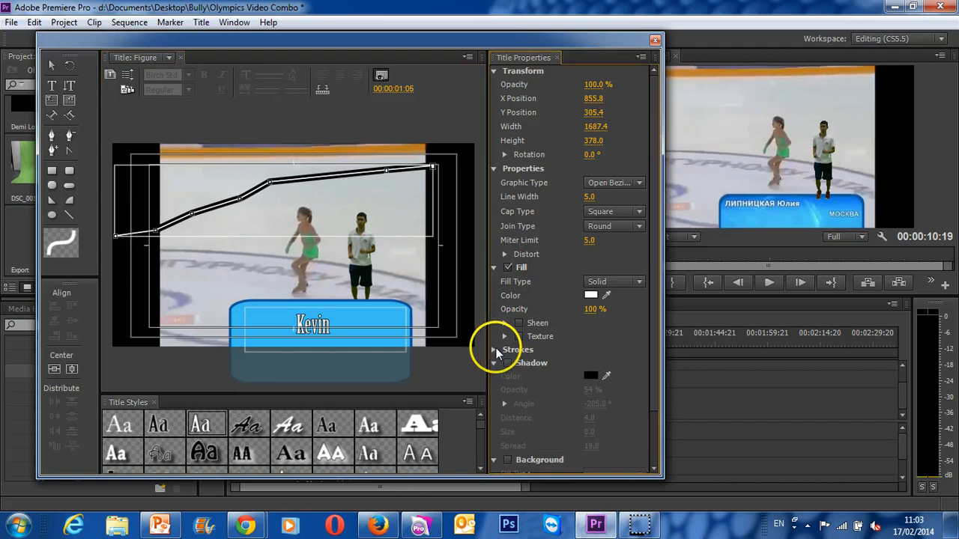
left_click(494, 363)
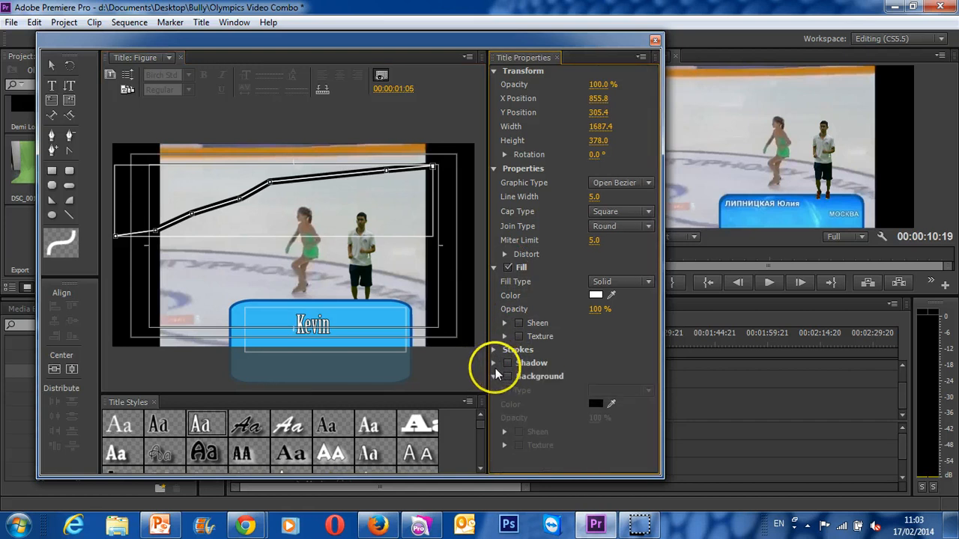
- Try to start a text path over the skating frame with the Path Type tool
left_click(54, 116)
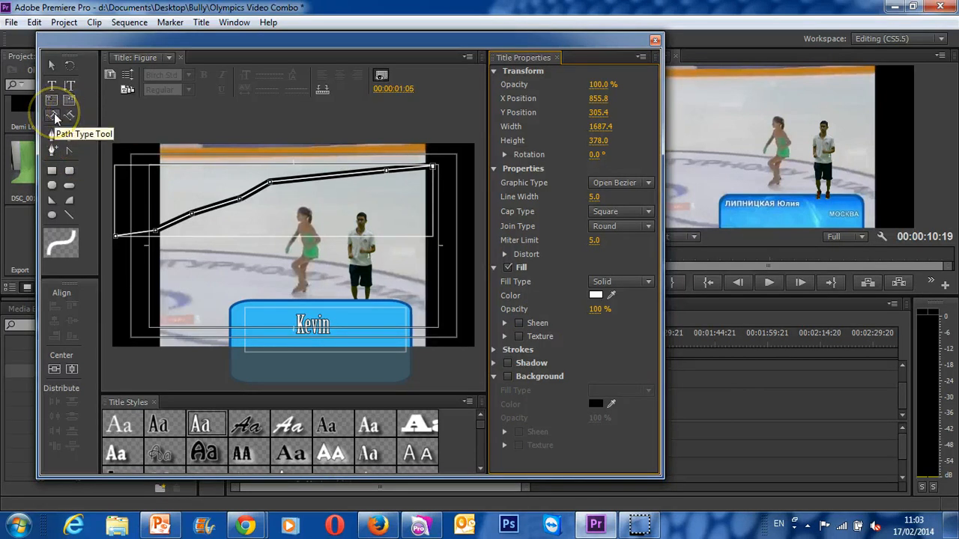
left_click(54, 116)
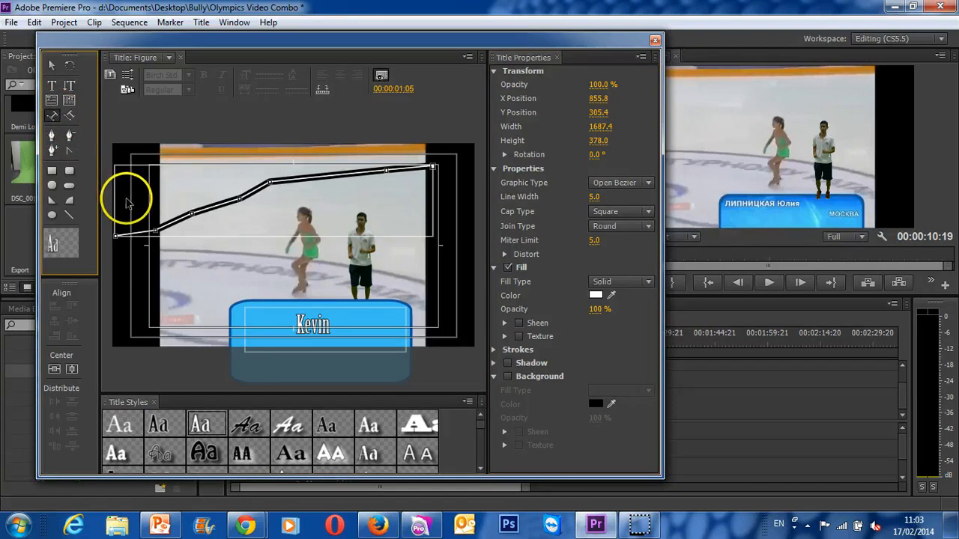
left_click(159, 192)
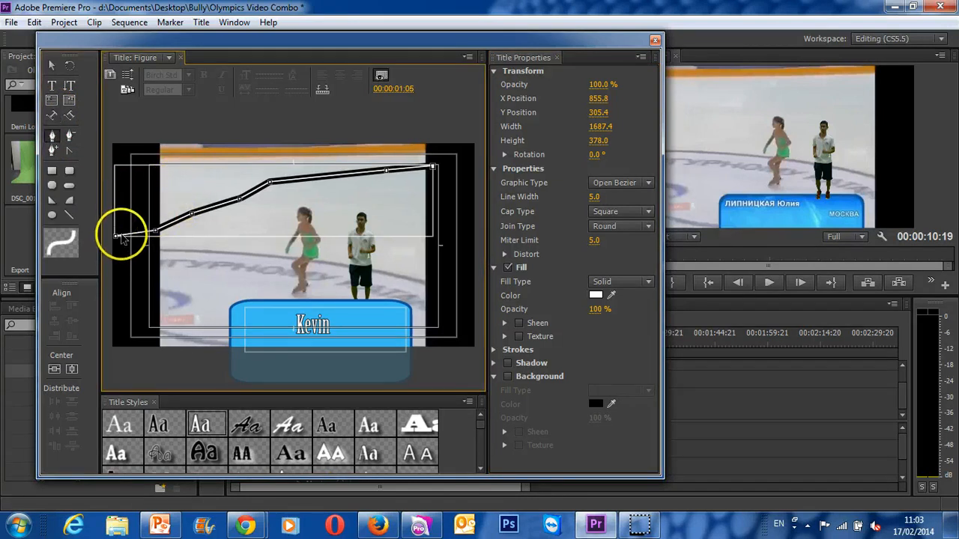
left_click(54, 116)
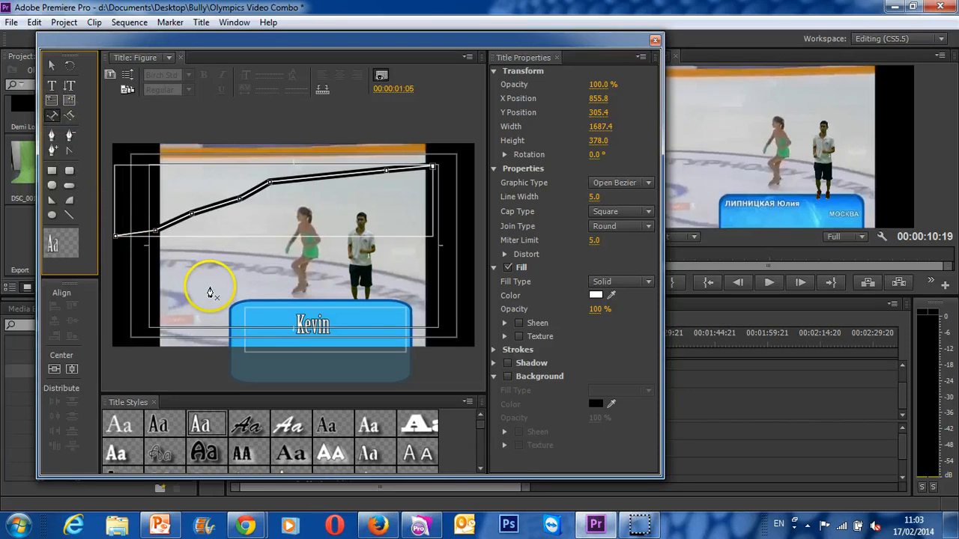
left_click(52, 115)
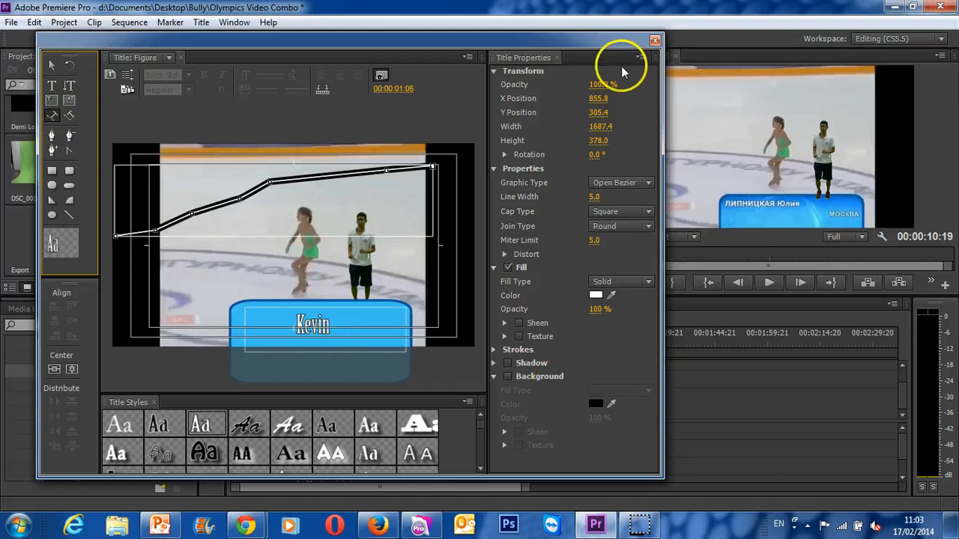
- Set the title's background video frame to 00:00:03:01 and close the title editor
left_click_drag(396, 93, 427, 96)
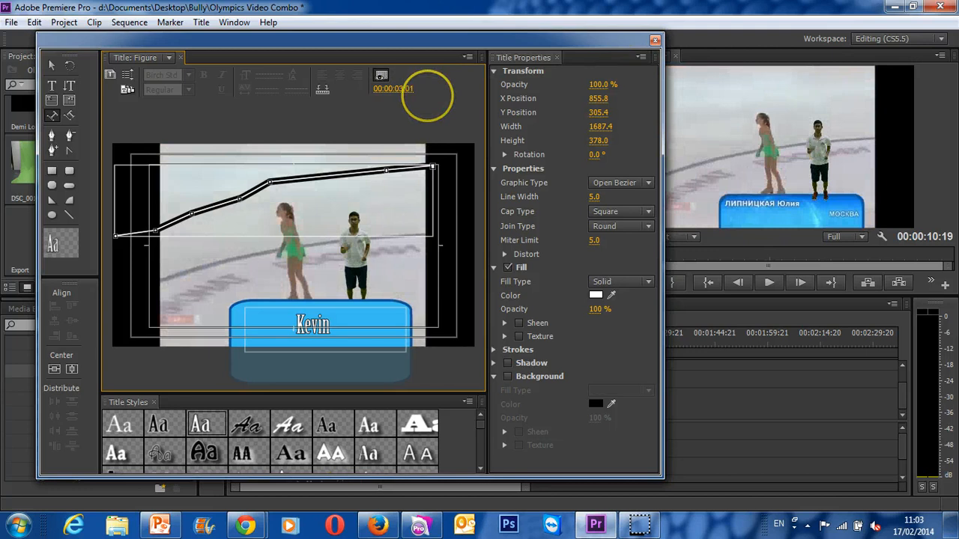
left_click(655, 41)
- Place the Figure title on the Video 3 track at the start of the Export sequence
left_click_drag(131, 233, 381, 352)
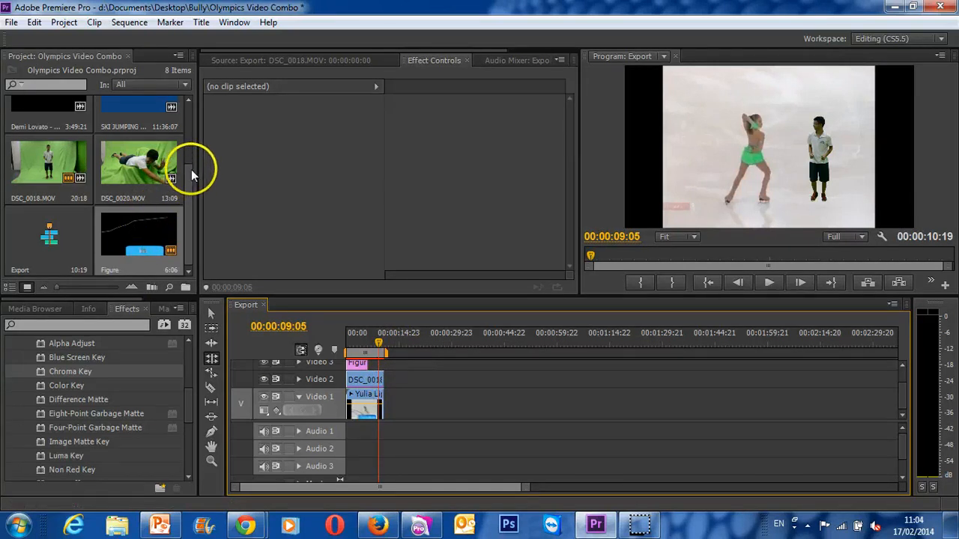
left_click_drag(191, 169, 192, 117)
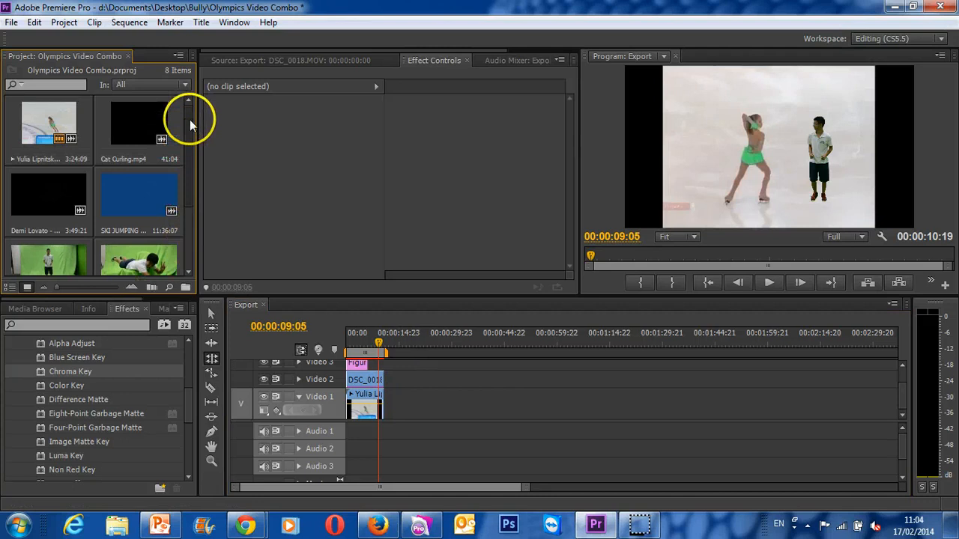
- Preview the start of the Demi Lovato Let It Go clip and place it on Video 1 and Audio 1 at 00:00:17:00
left_click(30, 209)
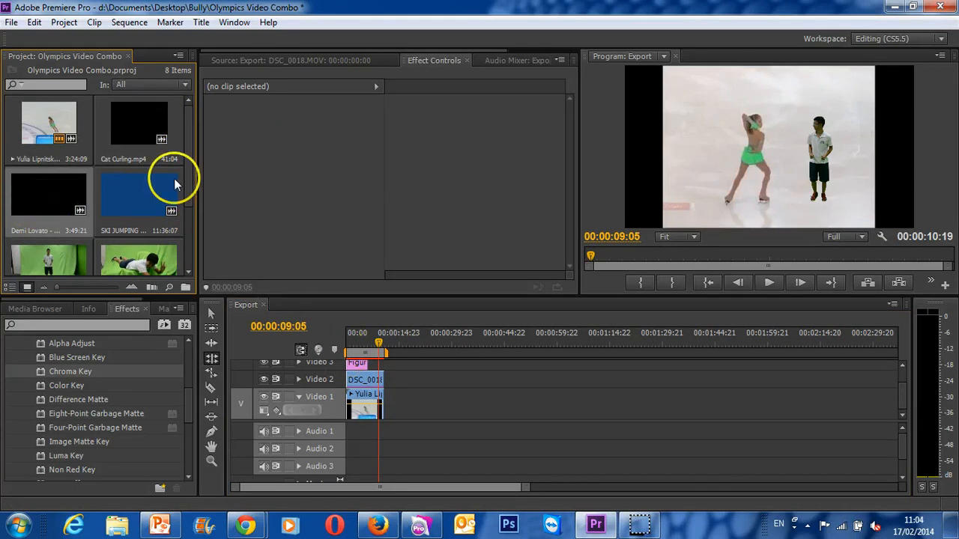
double_click(23, 201)
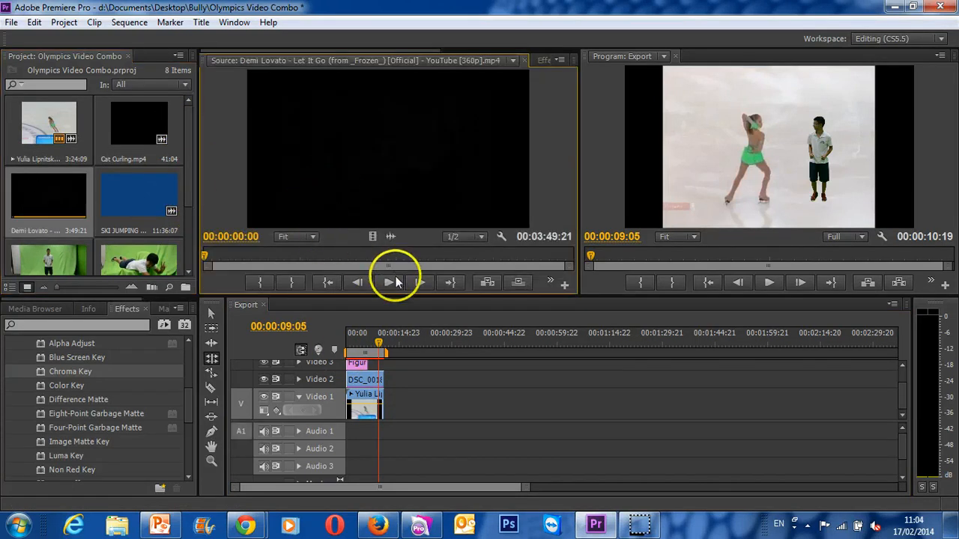
key("space")
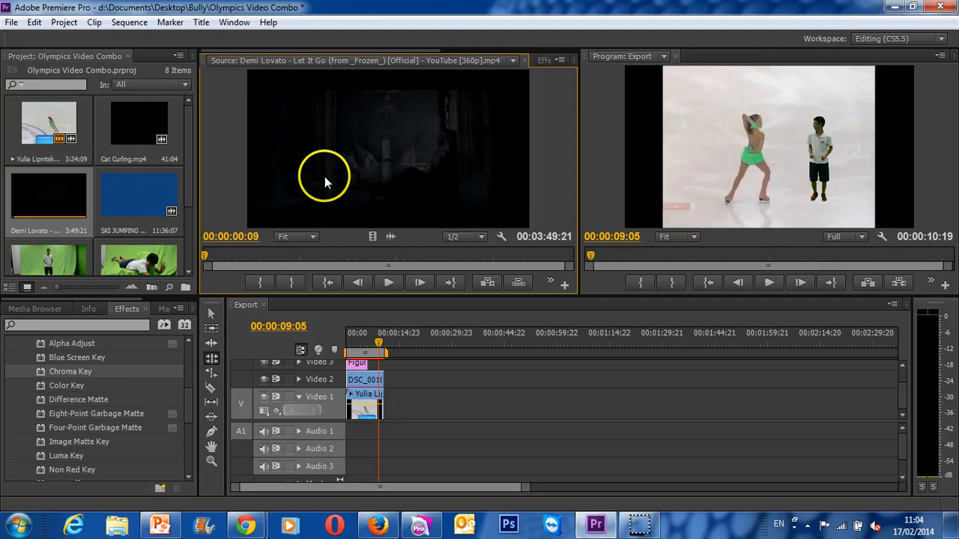
key("space")
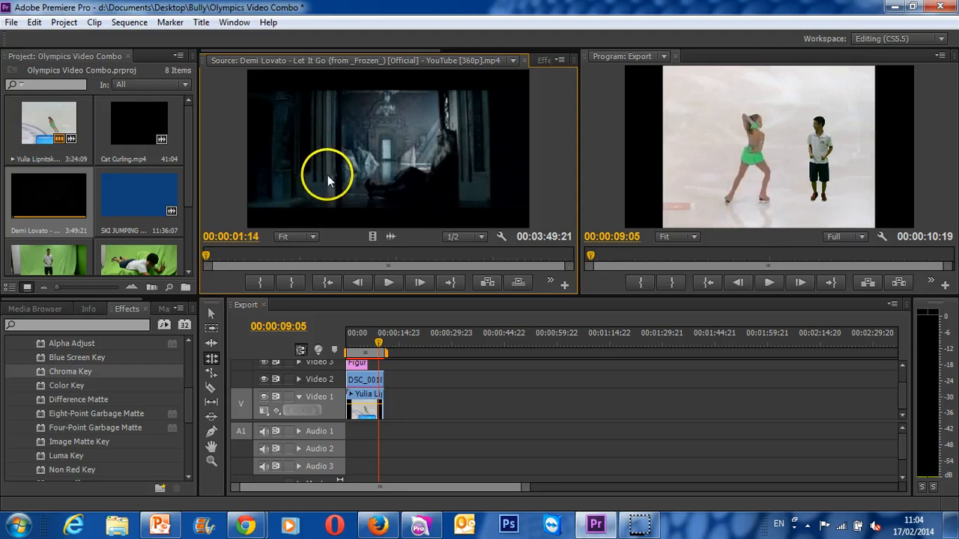
left_click_drag(450, 382, 394, 400)
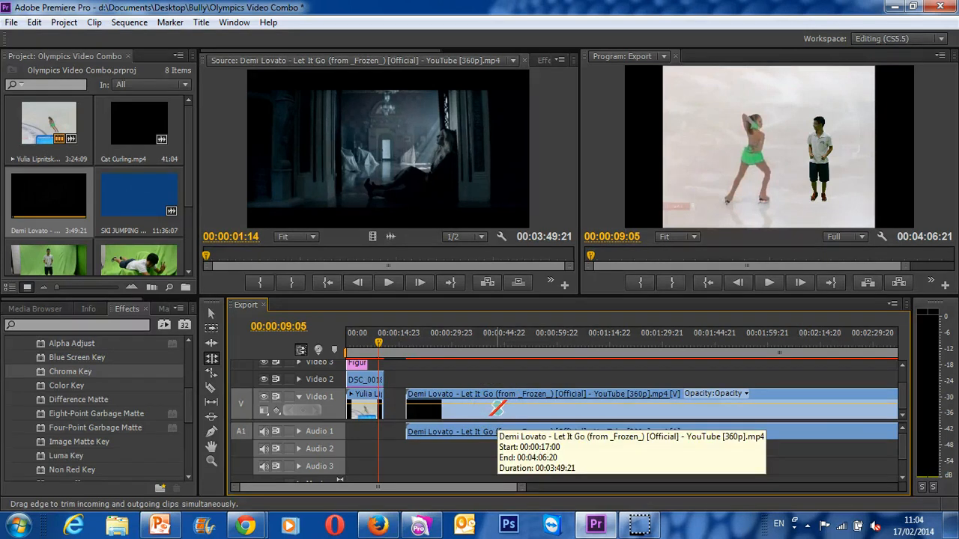
- Unlink the Let It Go clip's video from its audio and delete the video part from Video 1
right_click(495, 410)
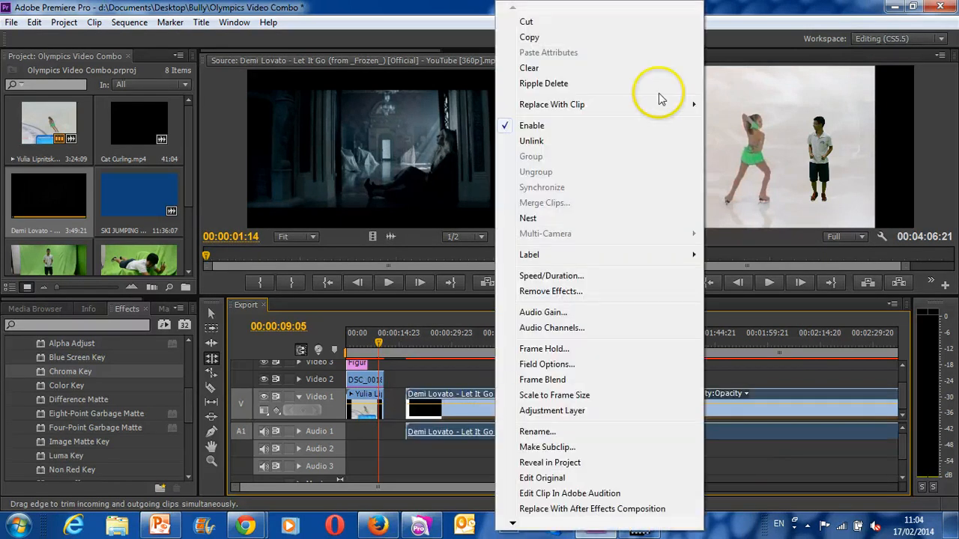
left_click(588, 142)
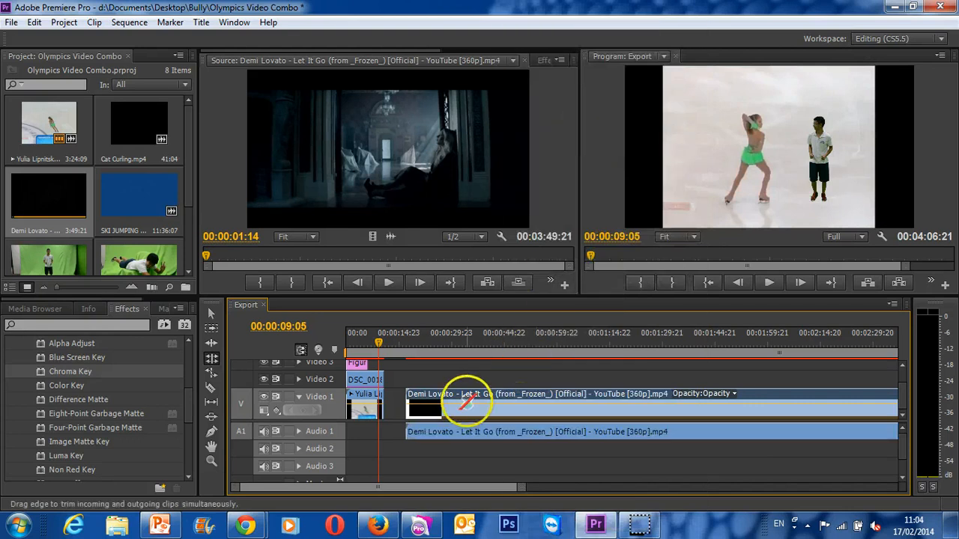
left_click(212, 314)
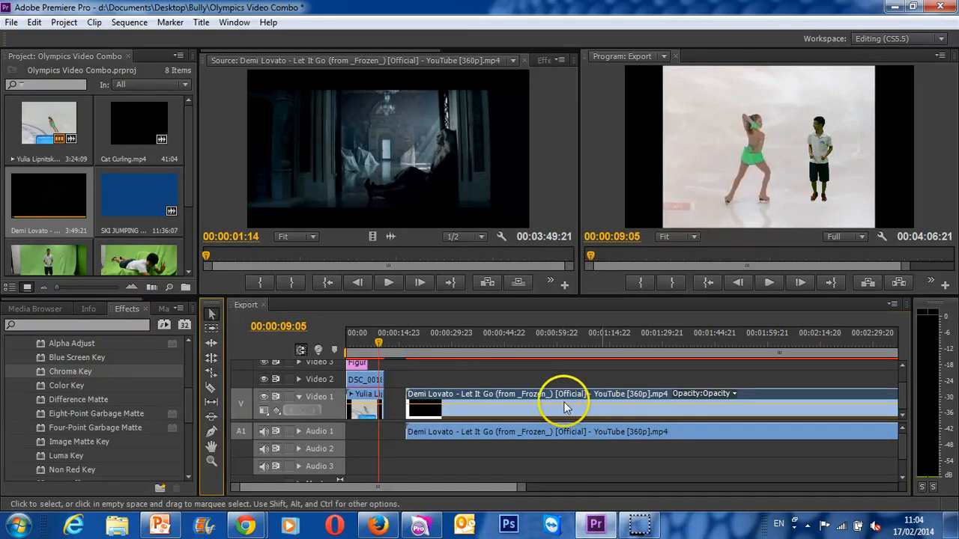
right_click(532, 408)
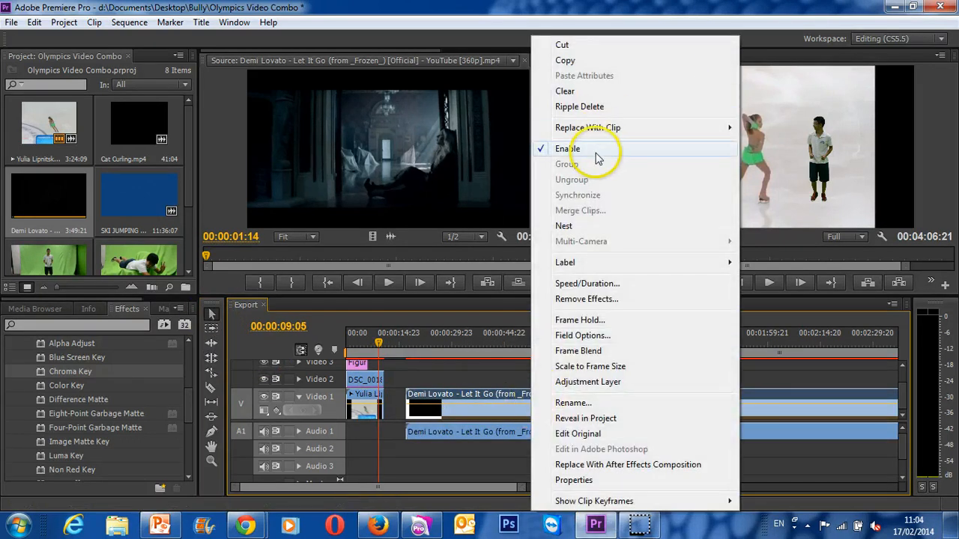
left_click_drag(492, 392, 567, 406)
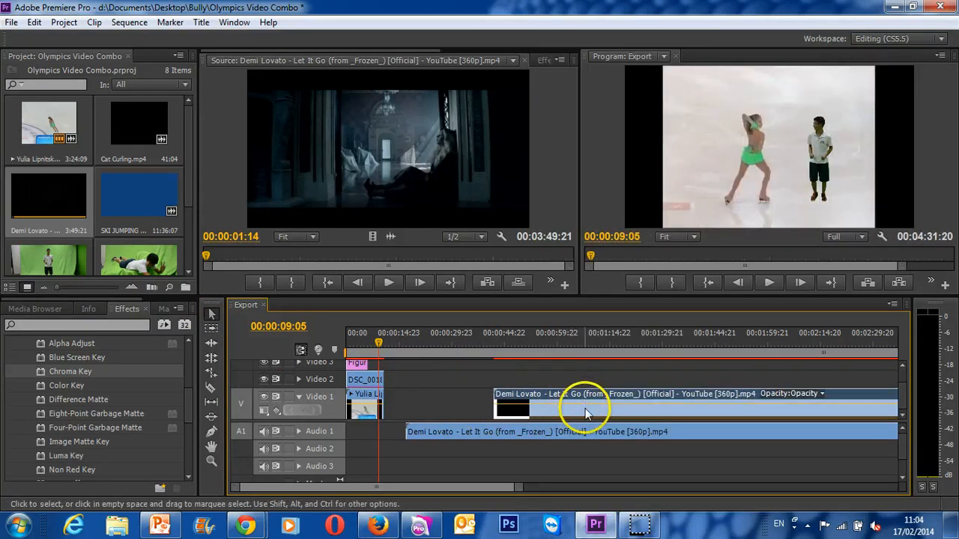
key("Delete")
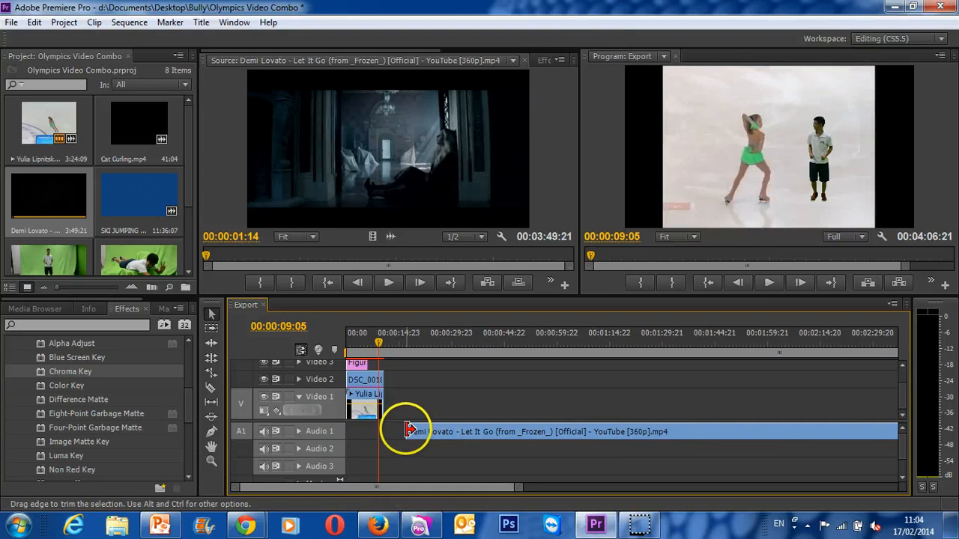
- Trim the Let It Go audio's opening to start at about 00:01:01:23, and place it at the sequence start on Audio 3
left_click_drag(434, 432, 386, 432)
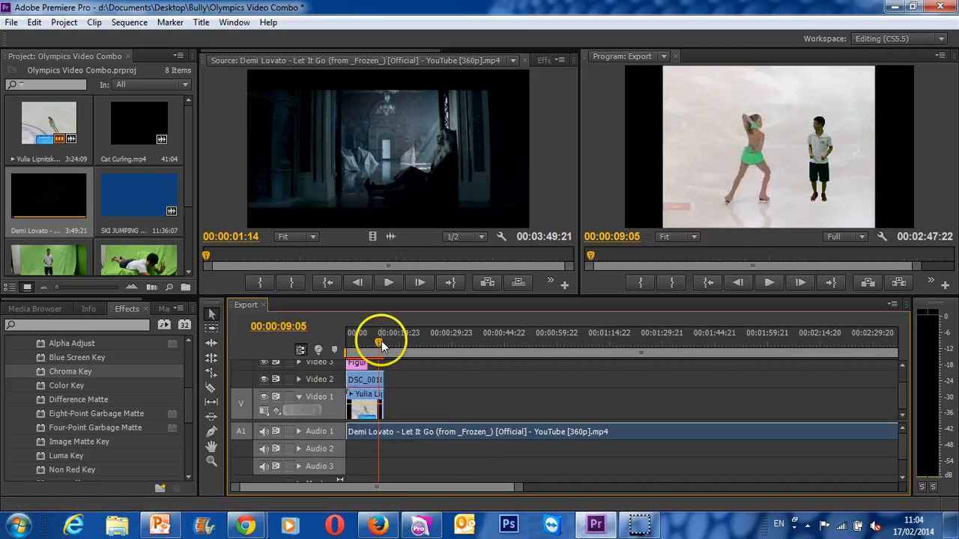
left_click_drag(381, 341, 348, 346)
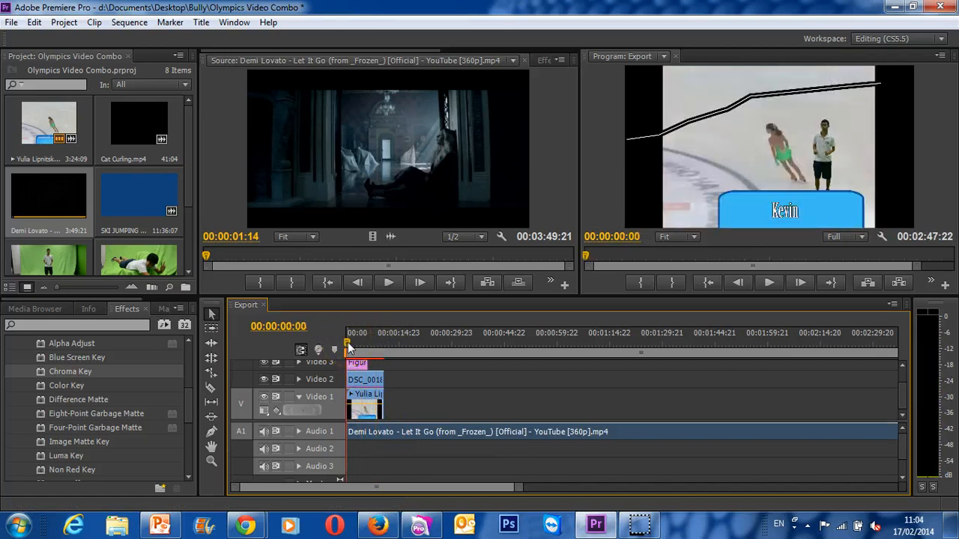
left_click_drag(348, 431, 480, 429)
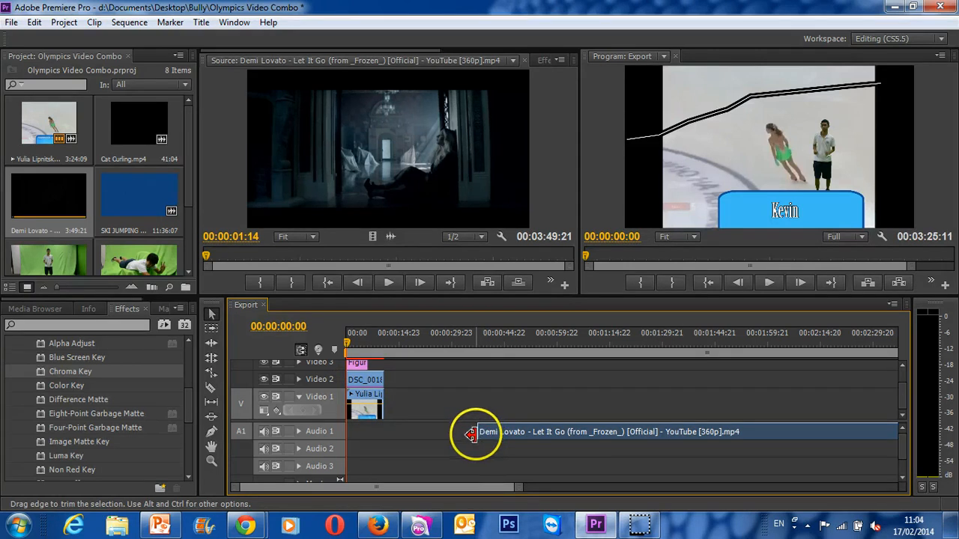
left_click_drag(552, 428, 436, 441)
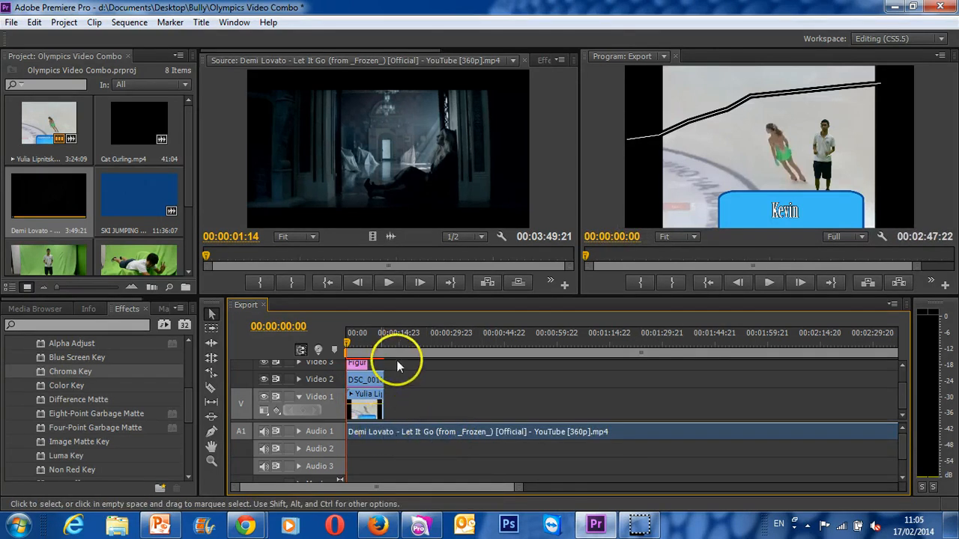
left_click_drag(374, 438, 383, 467)
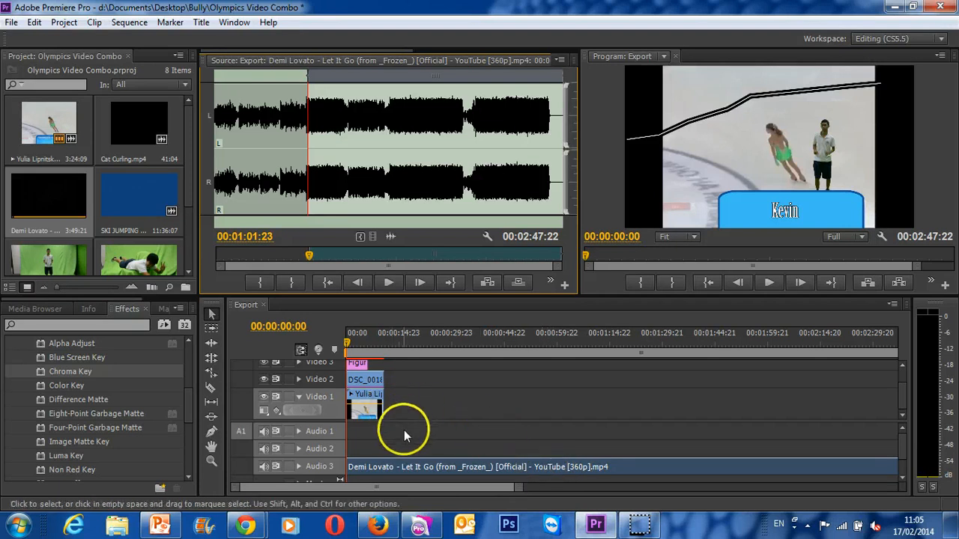
- Preview the SKI JUMPING WORLD RECORDS video up to 00:07:54:08 and place it on Video 1 directly after the skating clip
left_click(122, 216)
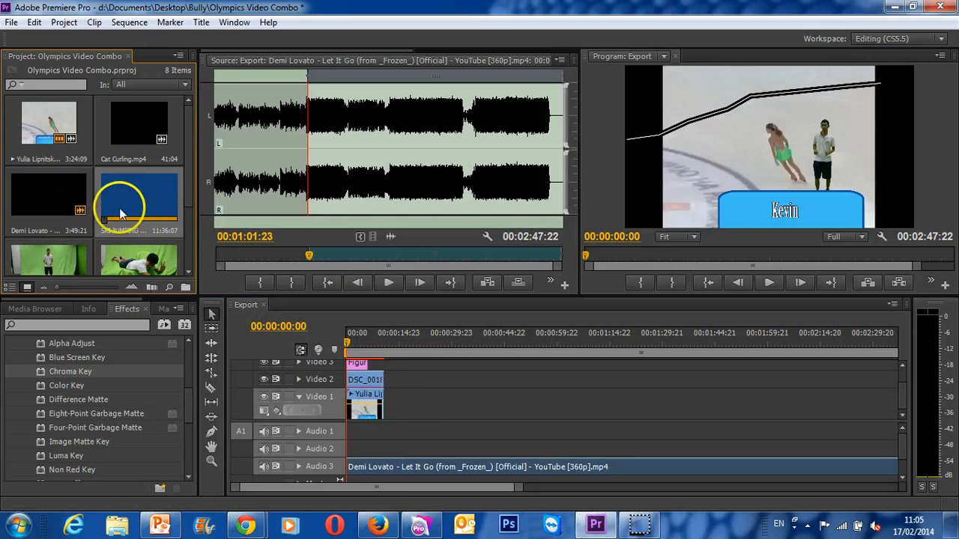
double_click(120, 207)
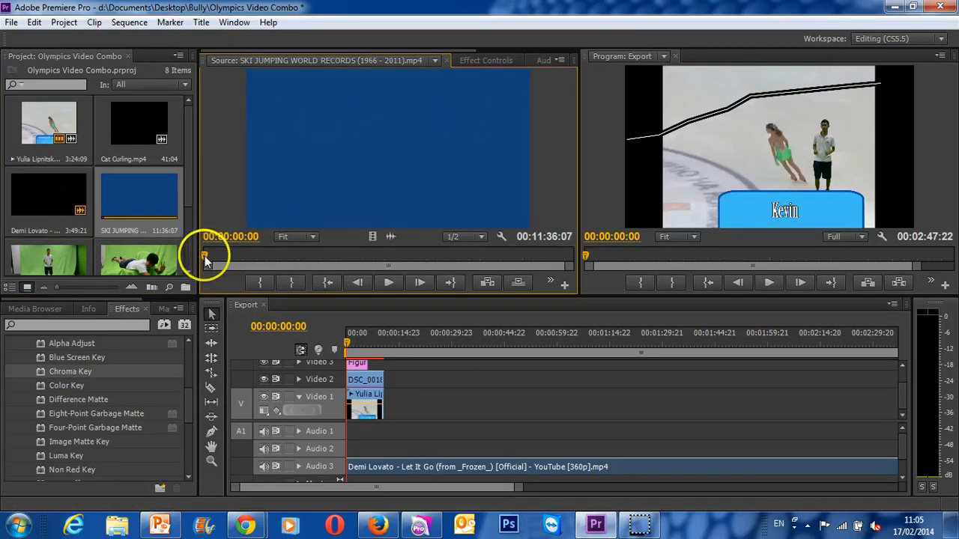
left_click_drag(206, 259, 456, 266)
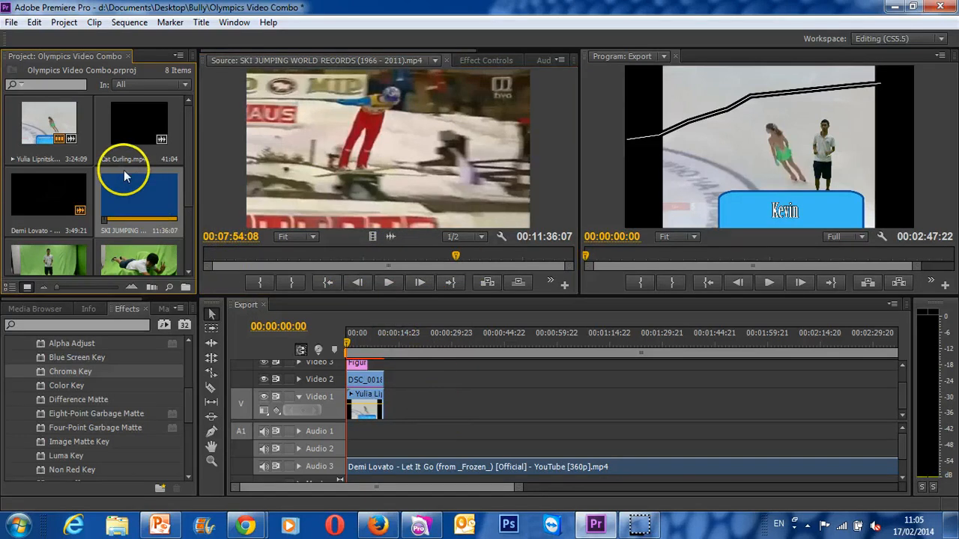
left_click_drag(123, 170, 405, 400)
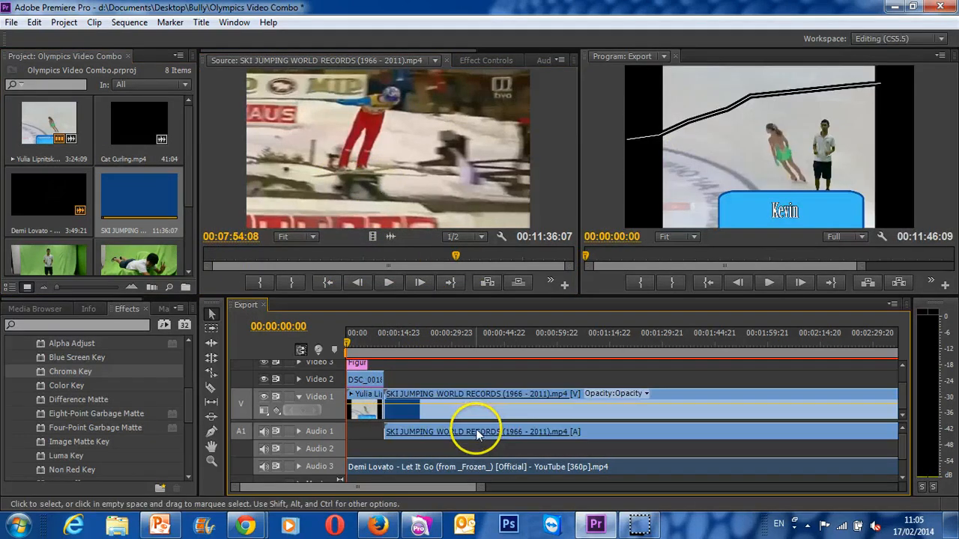
- Unlink the ski jumping clip and delete its audio from Audio 1
right_click(477, 434)
left_click(546, 138)
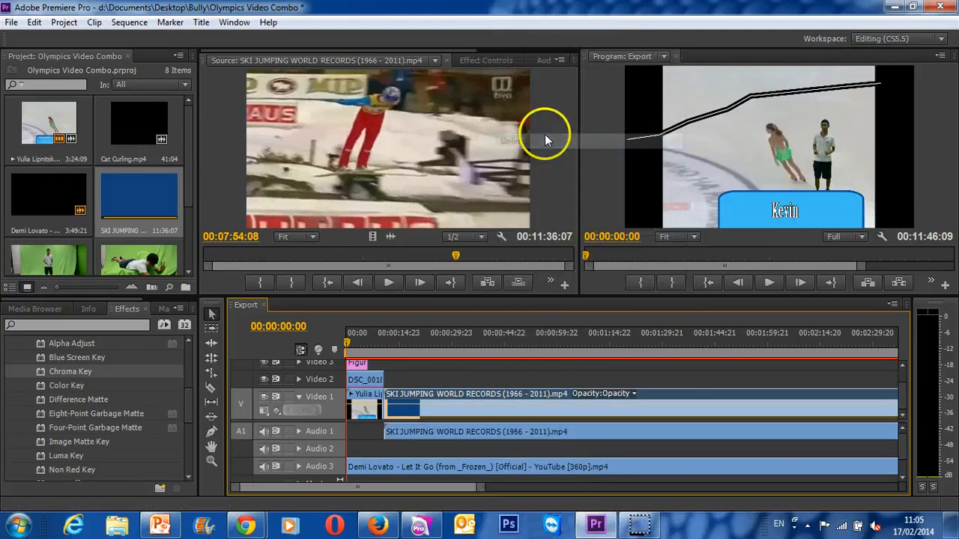
left_click(554, 442)
key("Delete")
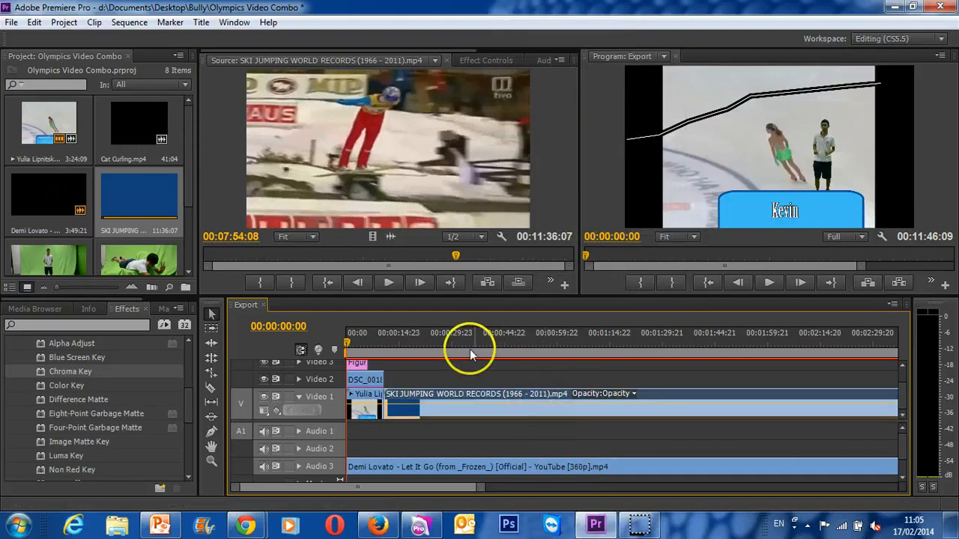
- Scale the ski jumping clip to the frame size
left_click_drag(470, 349, 526, 345)
right_click(517, 404)
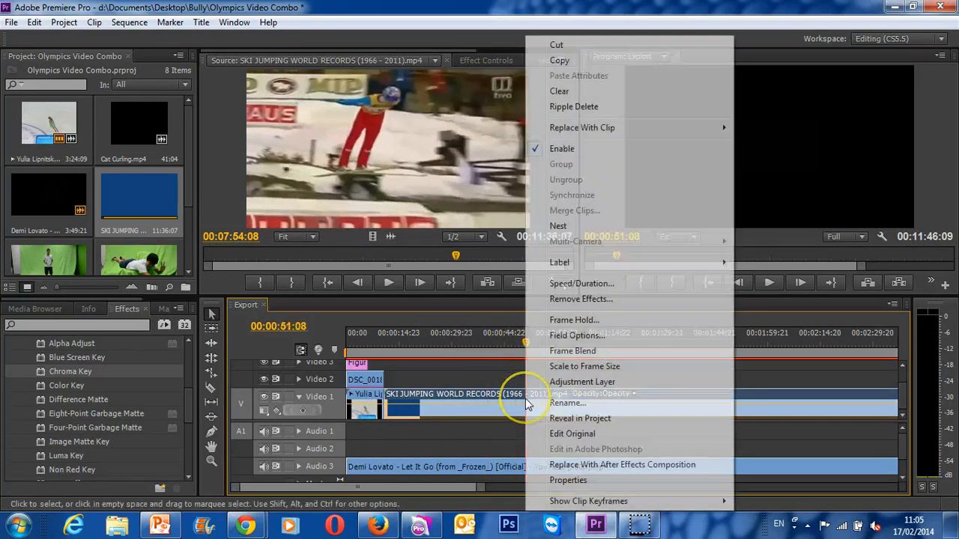
left_click(584, 366)
- Find the start of the ski jump run at 00:01:52:18 and split the clip there with the Razor tool
left_click(551, 346)
left_click_drag(557, 347, 742, 352)
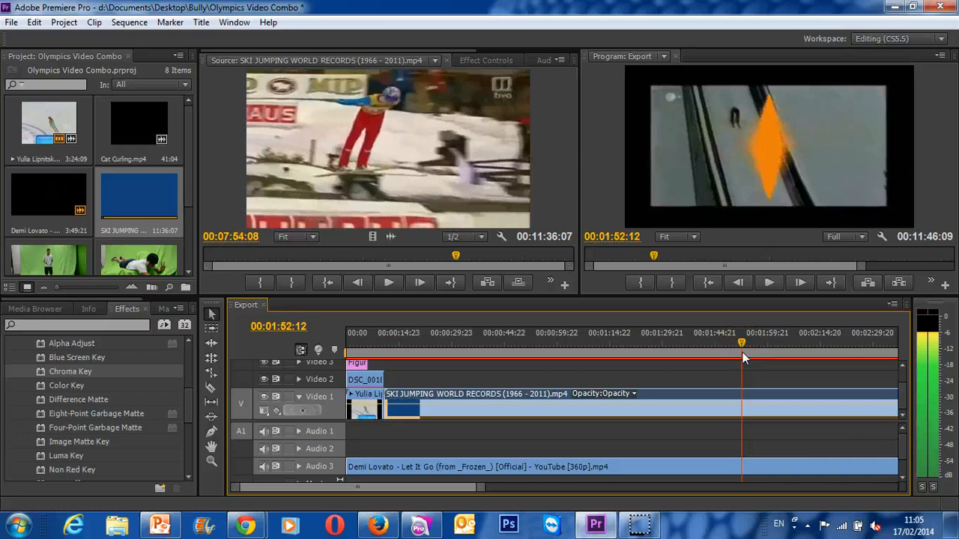
left_click(799, 282)
left_click(801, 283)
left_click(801, 283)
left_click(801, 283)
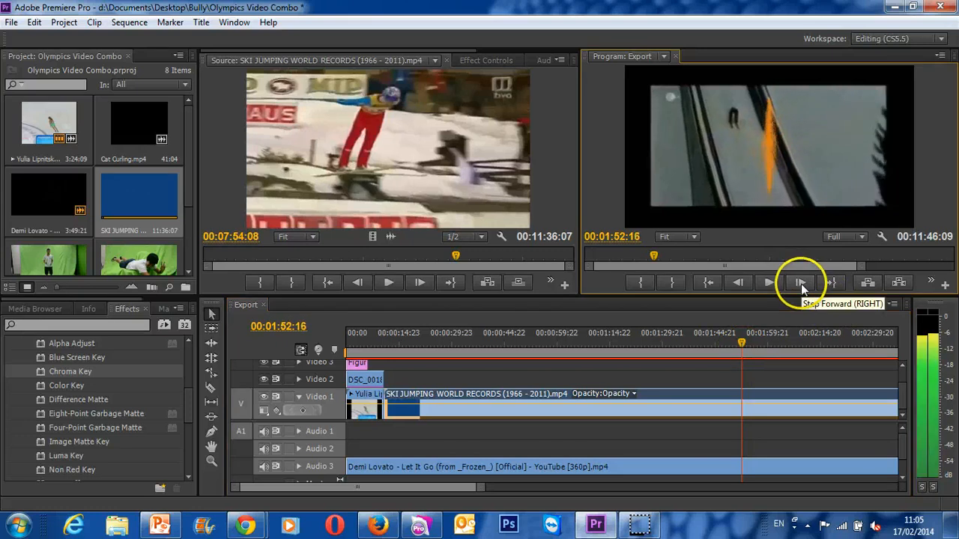
left_click(801, 283)
left_click(801, 283)
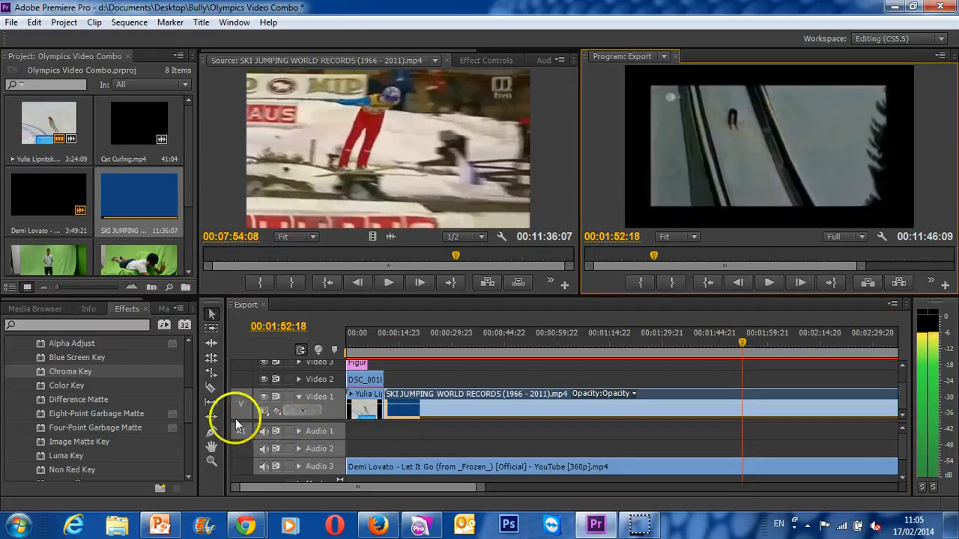
left_click(211, 388)
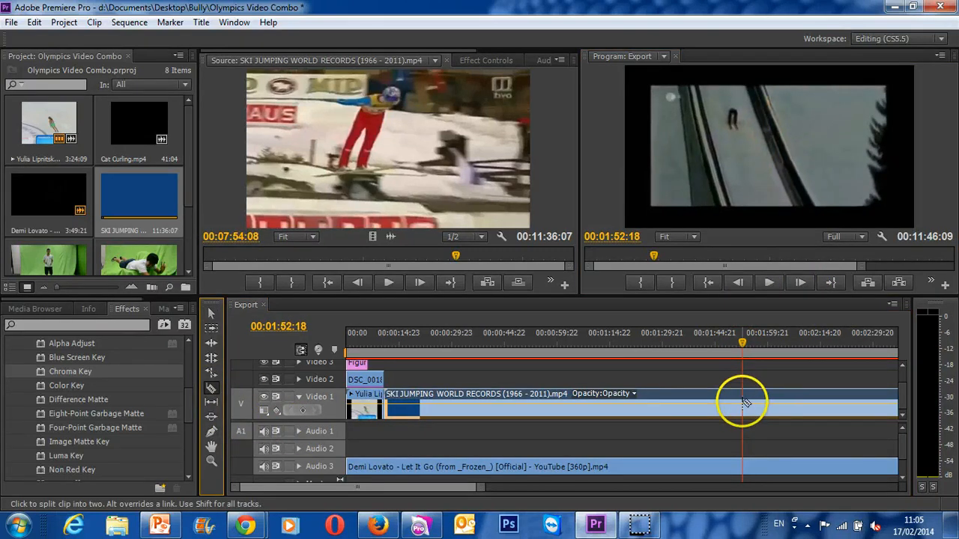
left_click(743, 403)
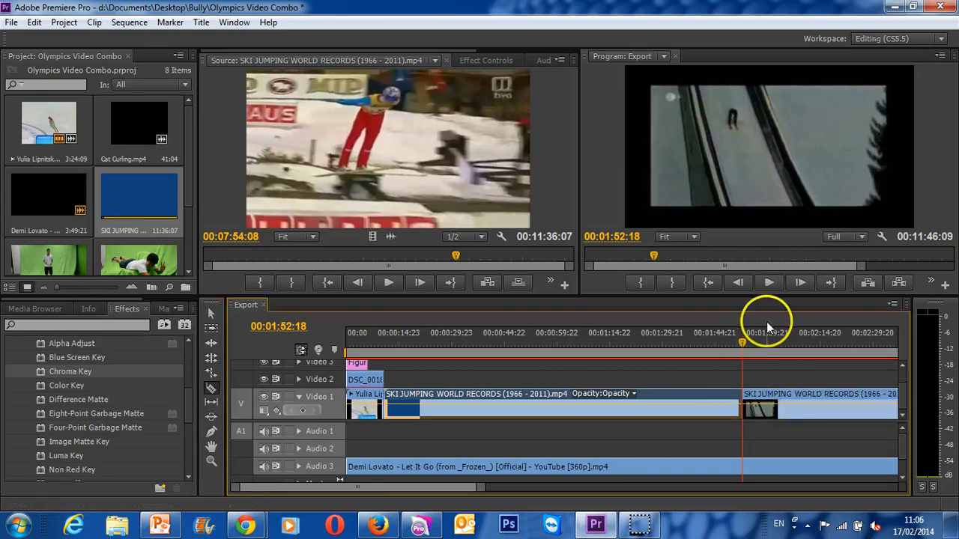
- Play through the jump to 00:02:04:05 and split the ski jumping clip at that frame
left_click(766, 285)
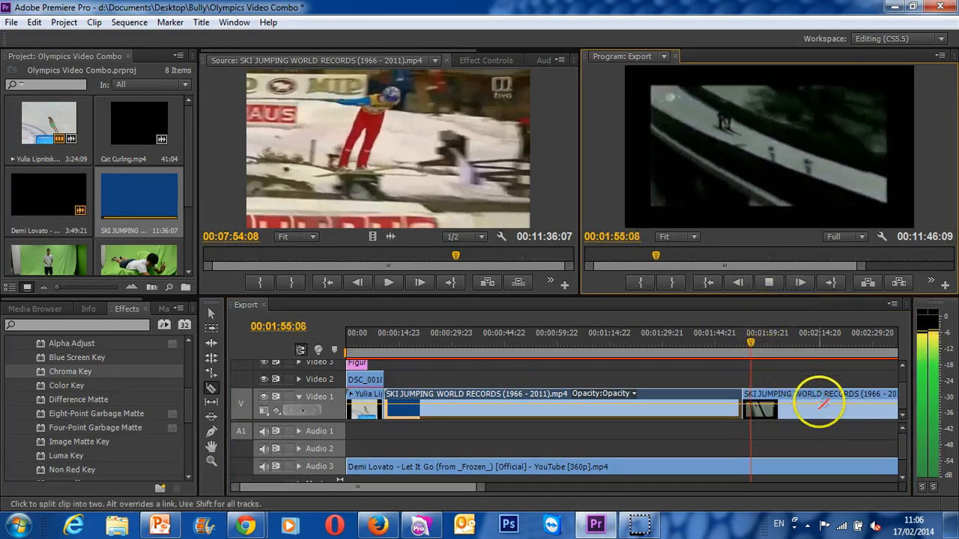
left_click(770, 282)
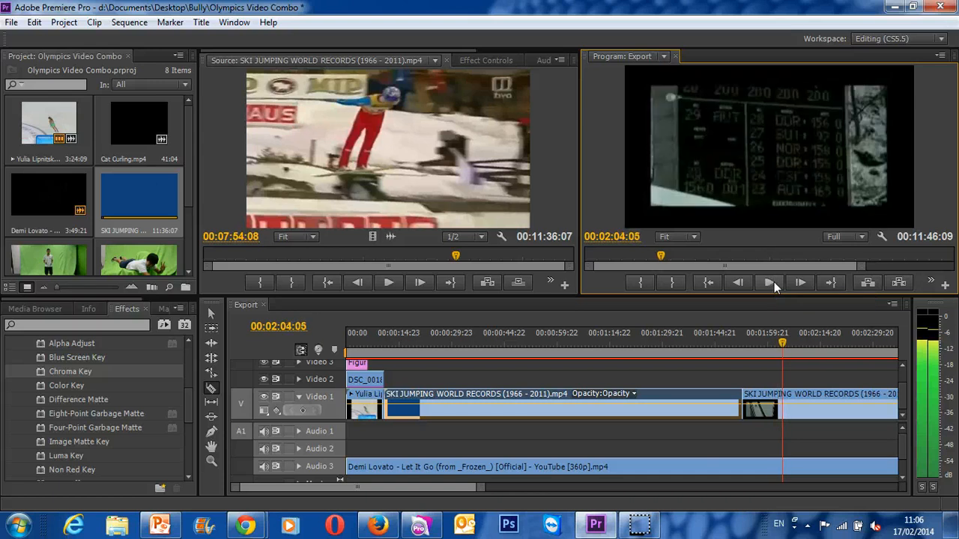
left_click(783, 402)
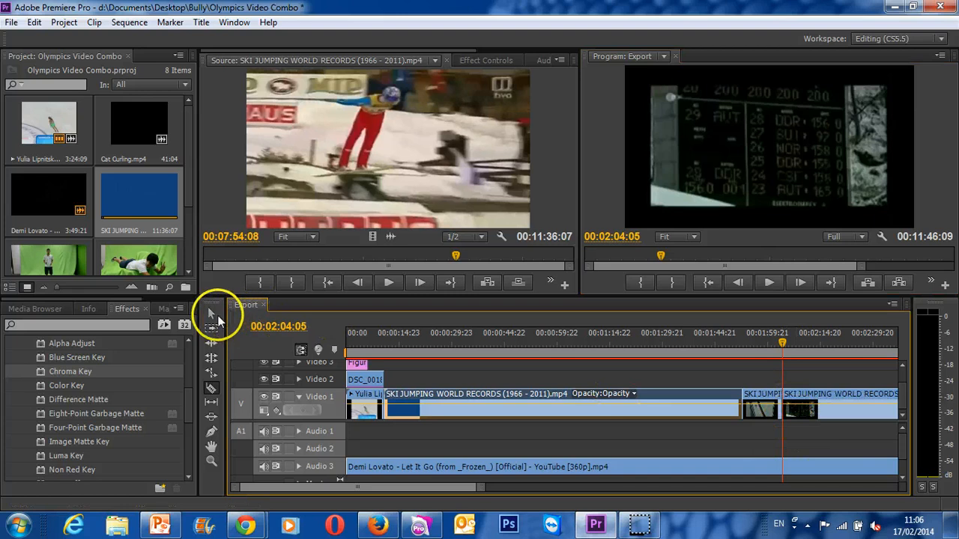
- Delete the ski jumping pieces before and after the cut jump, move the jump directly after the skating clip, and check 00:00:13:19
left_click(214, 314)
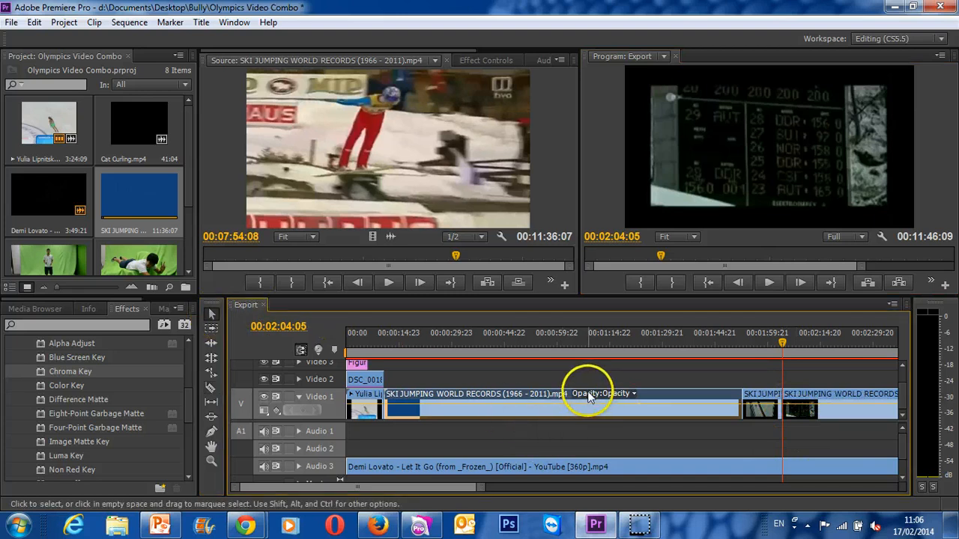
key("Delete")
left_click(838, 412)
key("Delete")
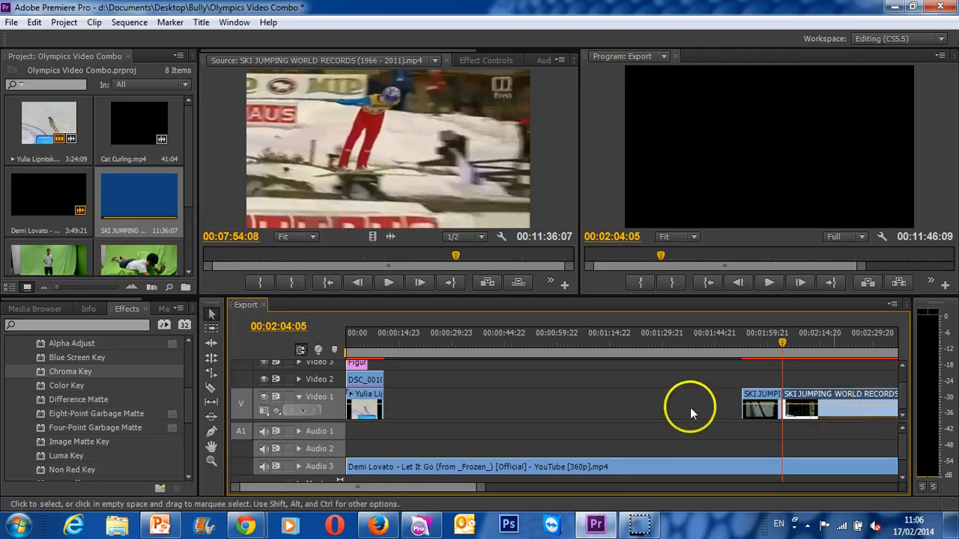
left_click_drag(757, 398, 397, 406)
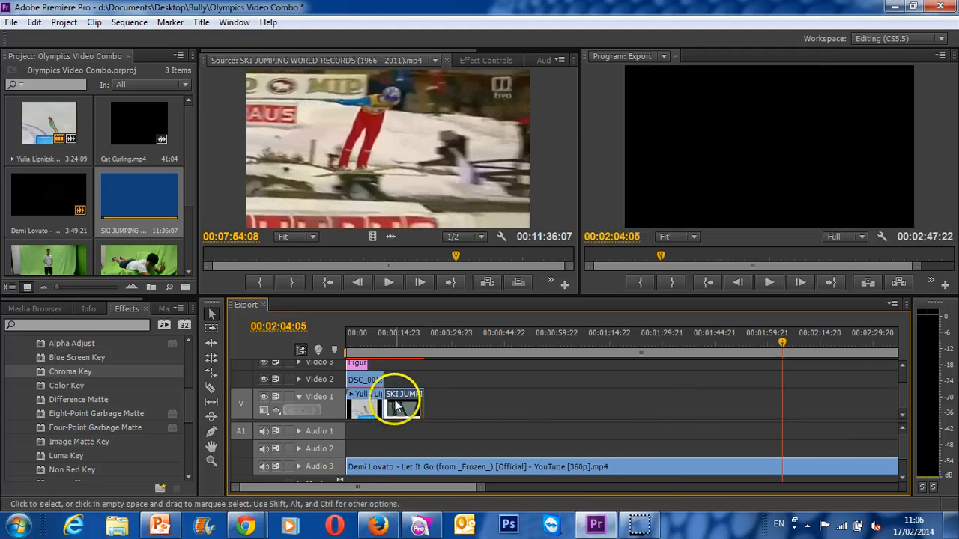
mouse_move(392, 353)
left_mouse_down()
mouse_move(384, 344)
mouse_move(395, 346)
left_mouse_up()
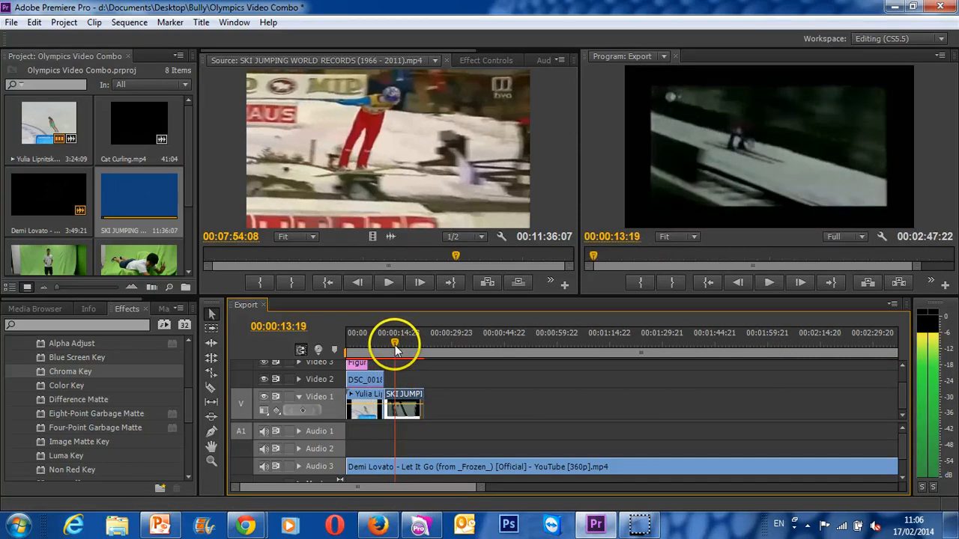
- Add DSC_0020.MOV to Video 2, unlink and delete its audio, and place the video directly after the first green-screen clip, above the ski jump
double_click(140, 271)
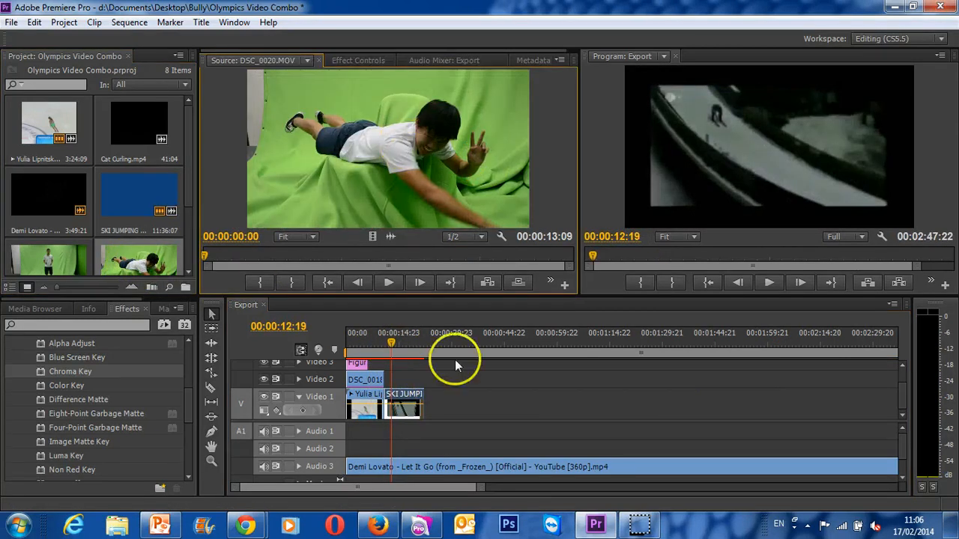
left_click_drag(455, 359, 467, 379)
right_click(467, 379)
left_click(530, 140)
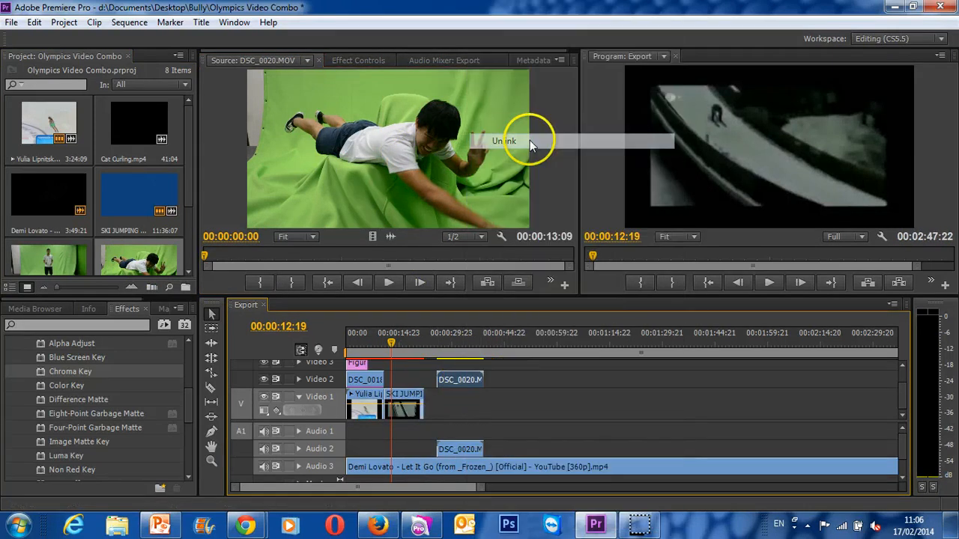
left_click(472, 449)
key("Delete")
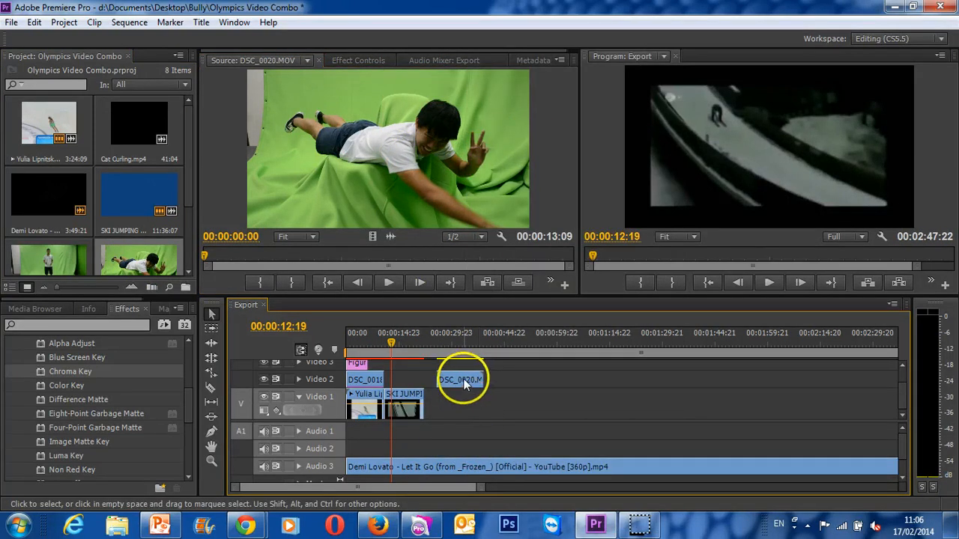
left_click_drag(462, 379, 410, 382)
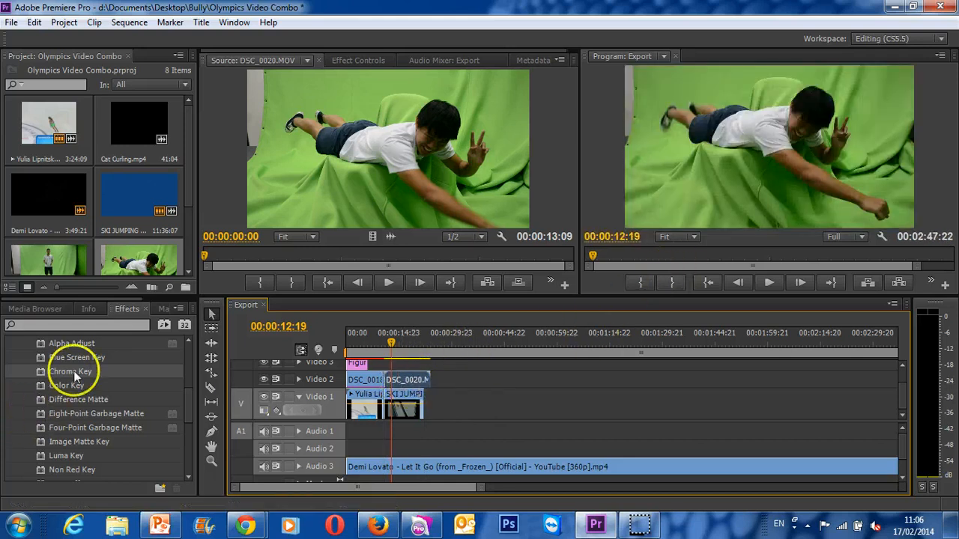
- Apply Chroma Key to the DSC_0020.MOV clip, sample the green backdrop as key colour, and set Similarity to 21%
left_click_drag(72, 372, 402, 382)
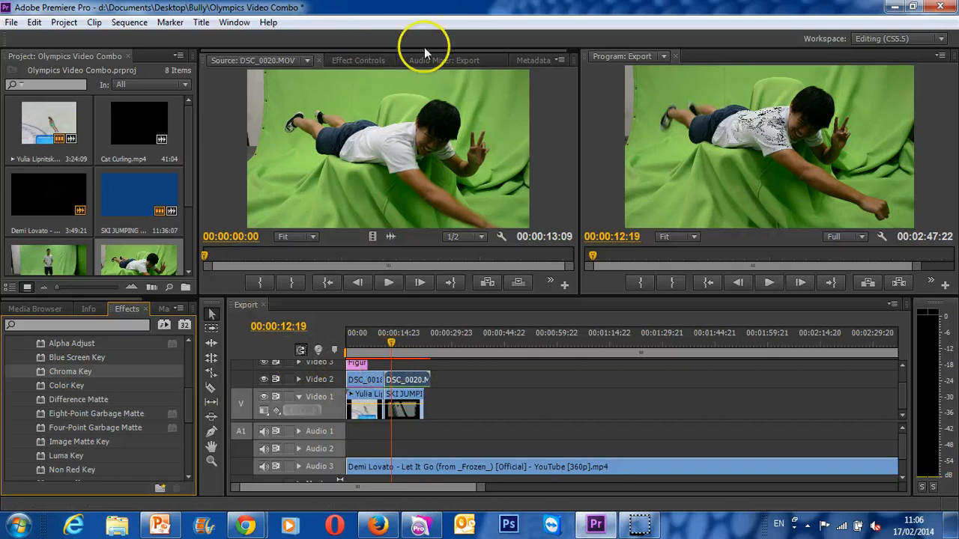
left_click(364, 63)
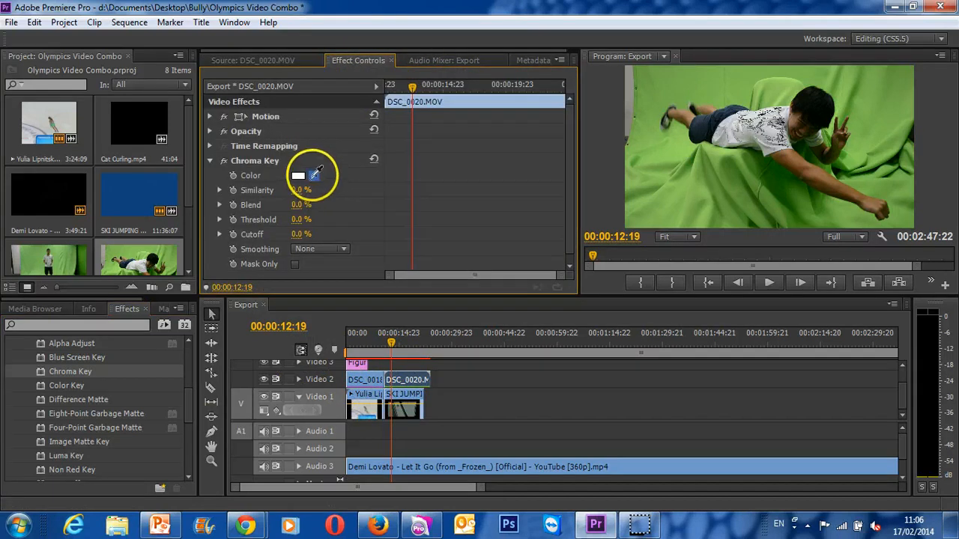
left_click_drag(314, 173, 697, 191)
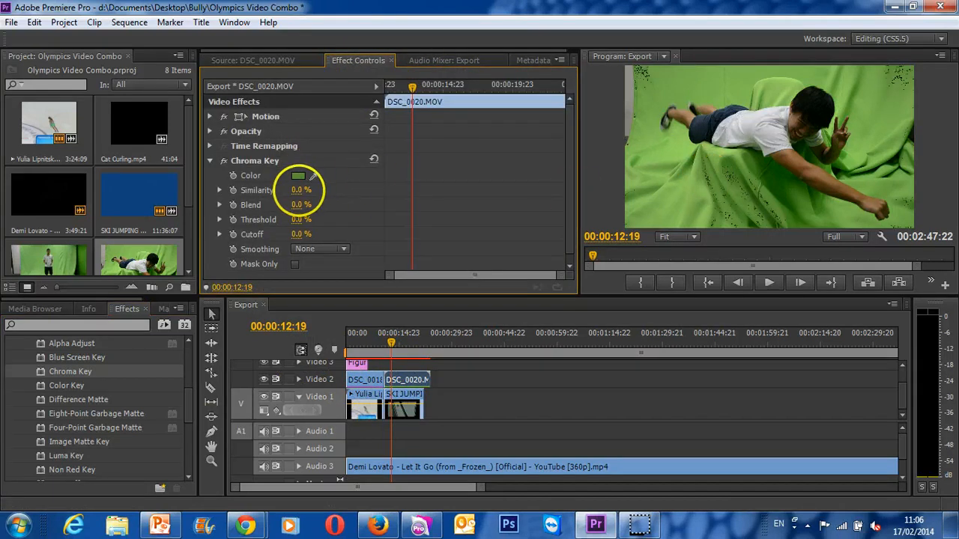
mouse_move(299, 190)
left_mouse_down()
mouse_move(320, 188)
mouse_move(307, 183)
left_mouse_up()
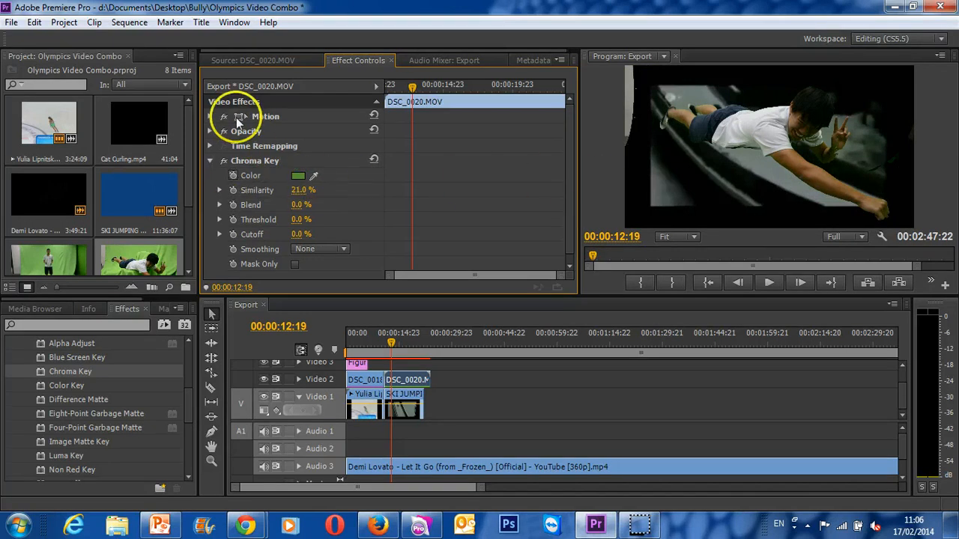
- Set the keyed clip's scale to 39 and its horizontal position to 771, and play it over the ski jump
left_click(210, 117)
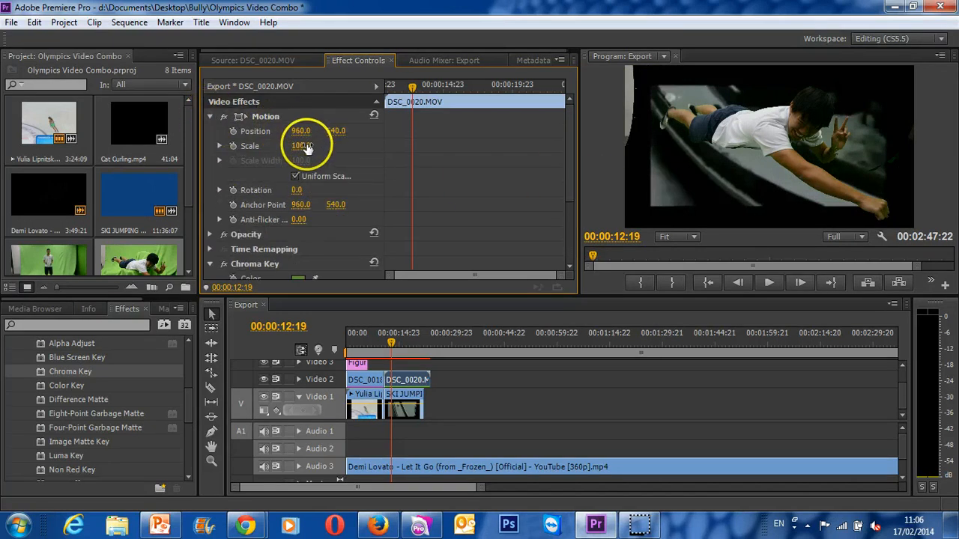
left_click_drag(299, 145, 262, 150)
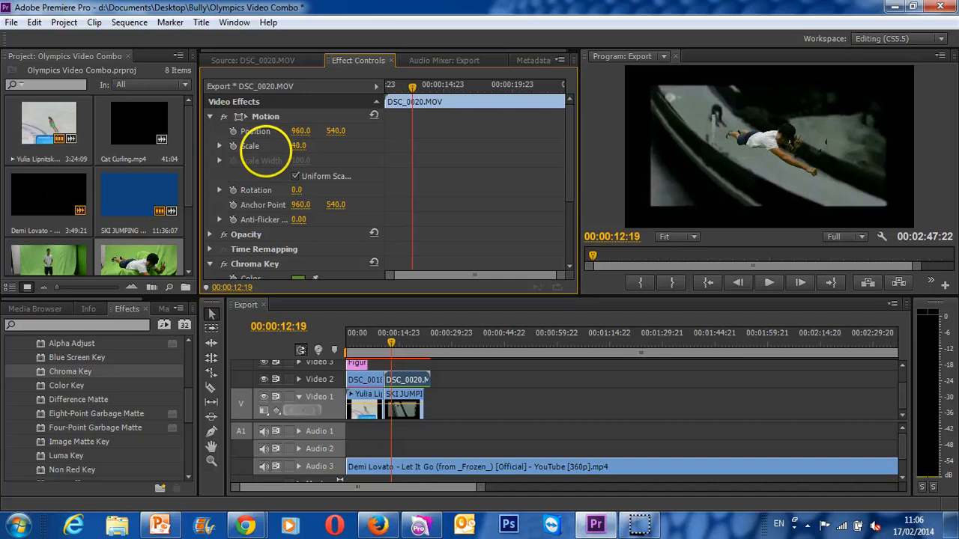
left_click(769, 138)
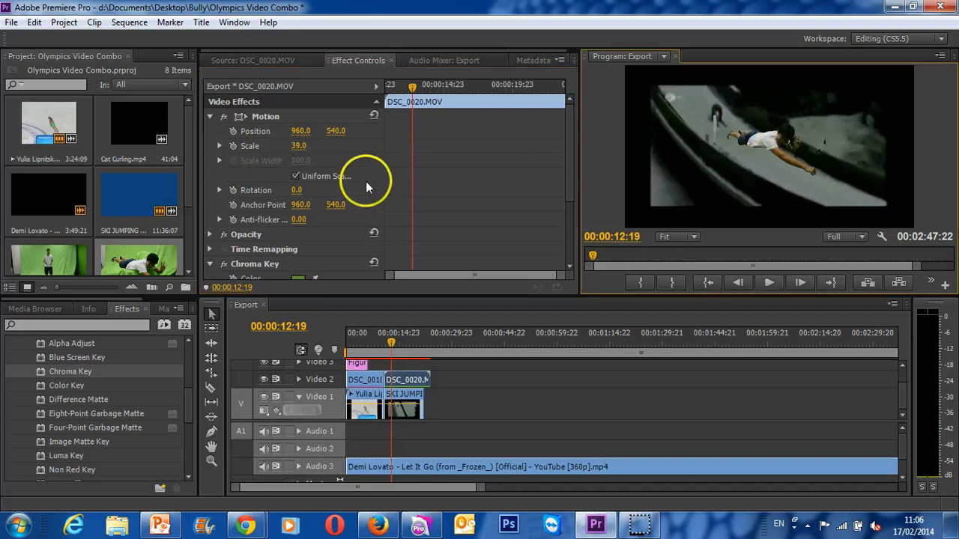
left_click_drag(295, 133, 163, 112)
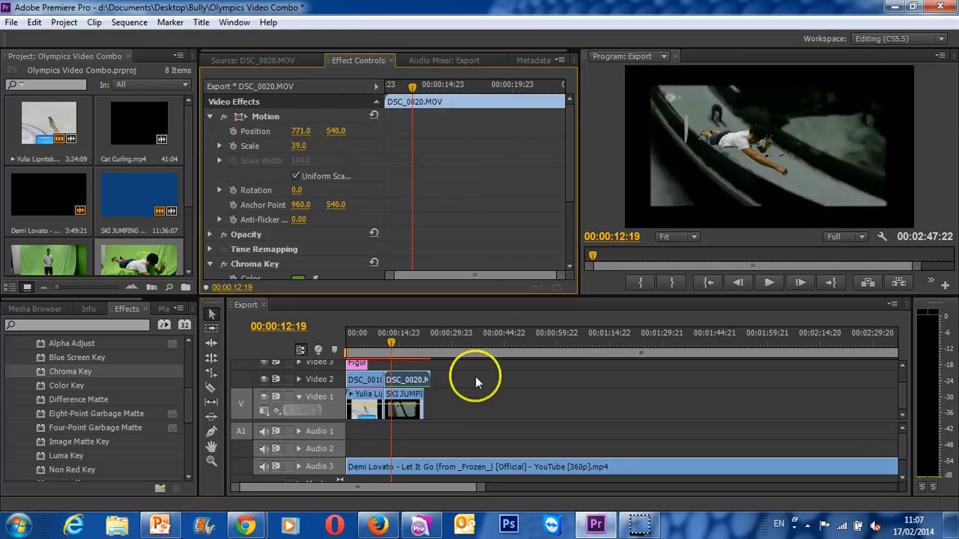
key("space")
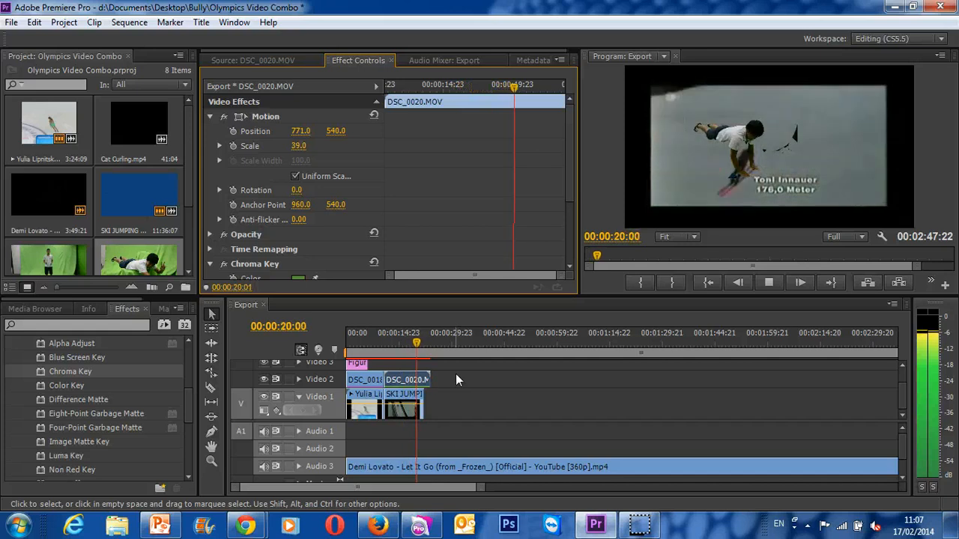
key("space")
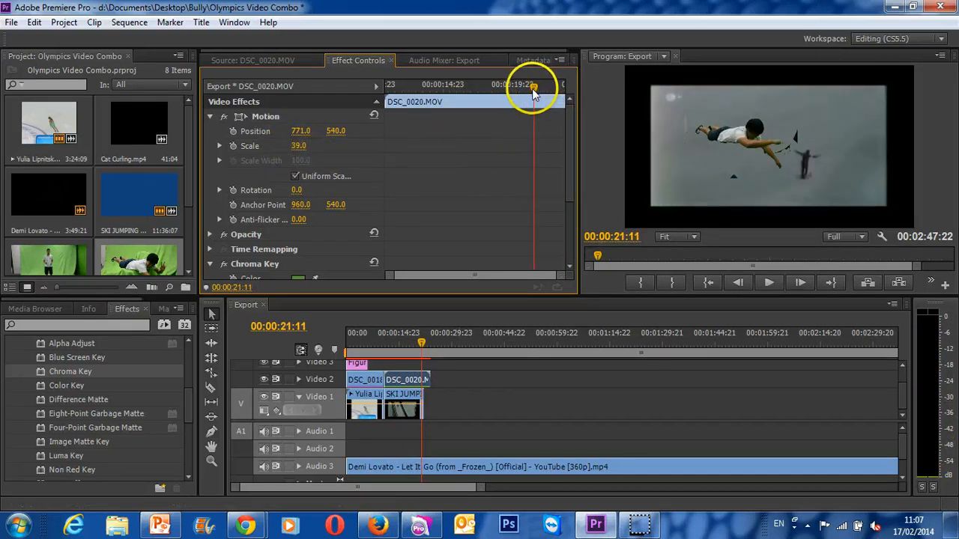
- At 00:00:11:17, set the boy clip's horizontal position to 381 and scale to 20, with keyframing enabled for both
left_click_drag(534, 88, 390, 97)
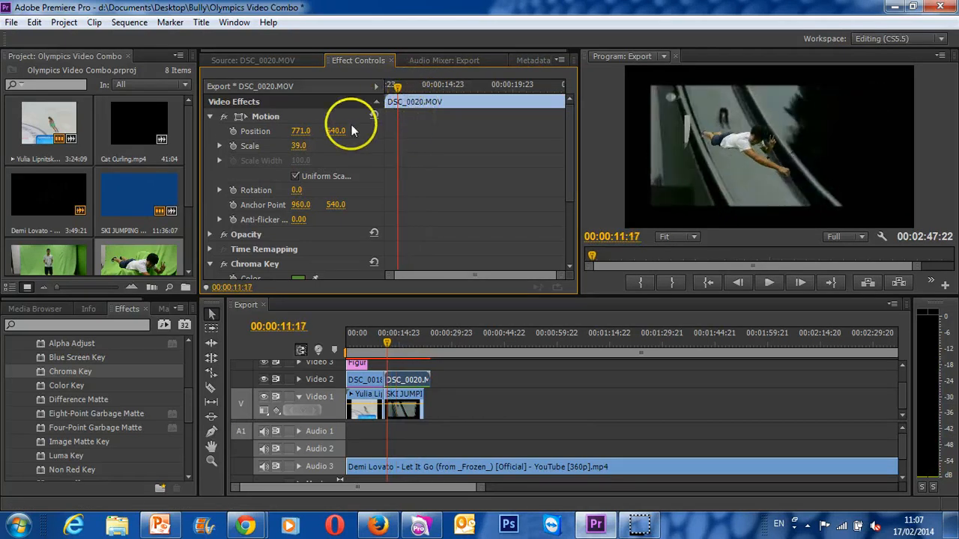
left_click_drag(300, 131, 30, 154)
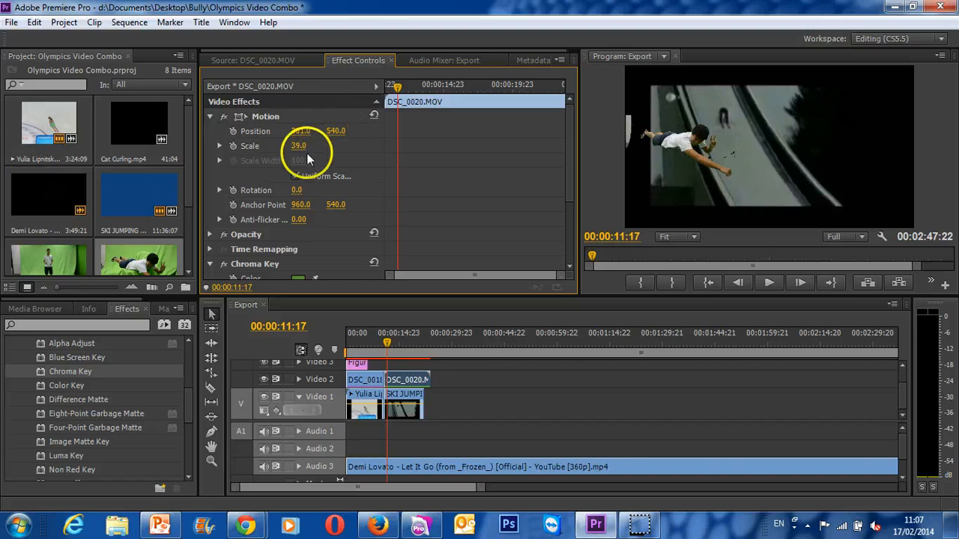
left_click_drag(298, 146, 324, 154)
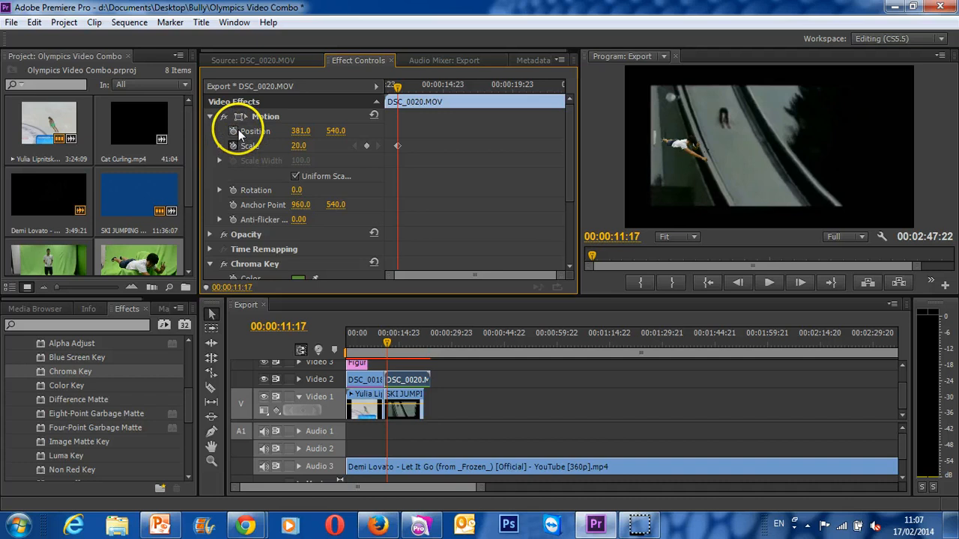
left_click(236, 129)
- At 00:00:14:20, keyframe the boy clip's scale at 117 and its horizontal position at 3154 so he flies out of frame
key("space")
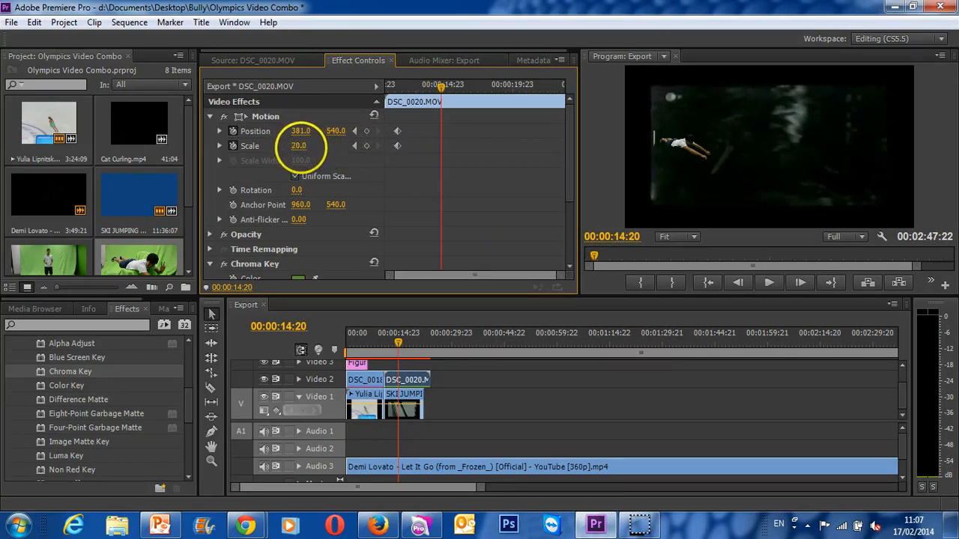
left_click_drag(300, 146, 374, 146)
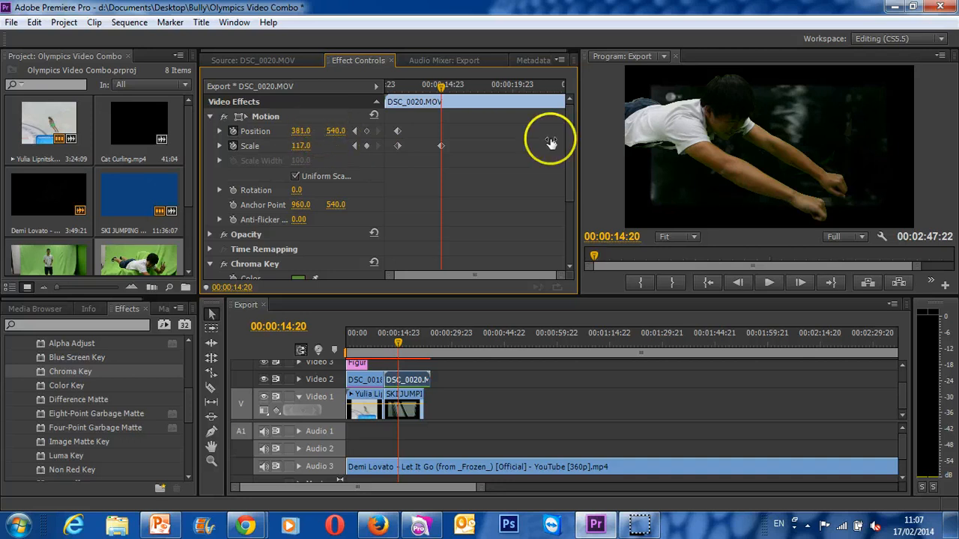
left_click_drag(300, 133, 572, 118)
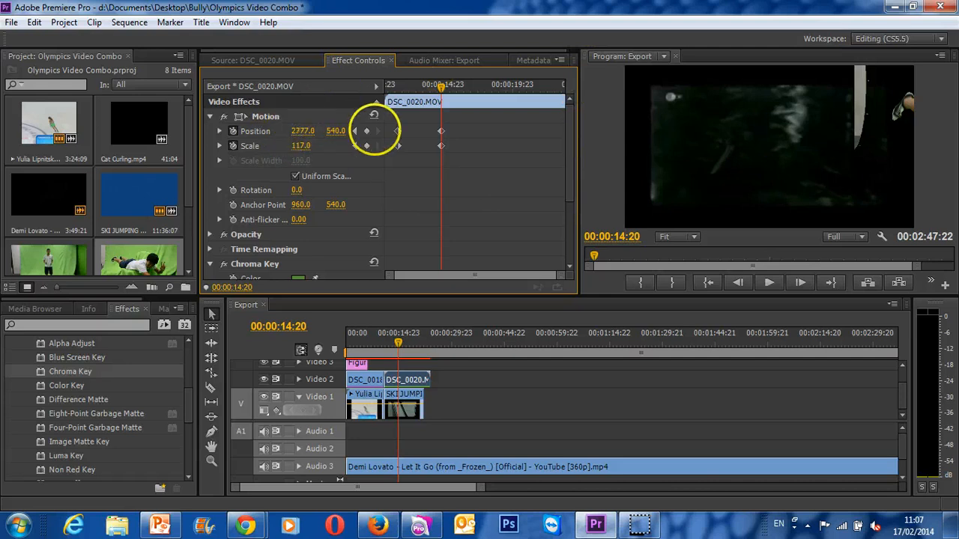
left_click_drag(375, 129, 654, 146)
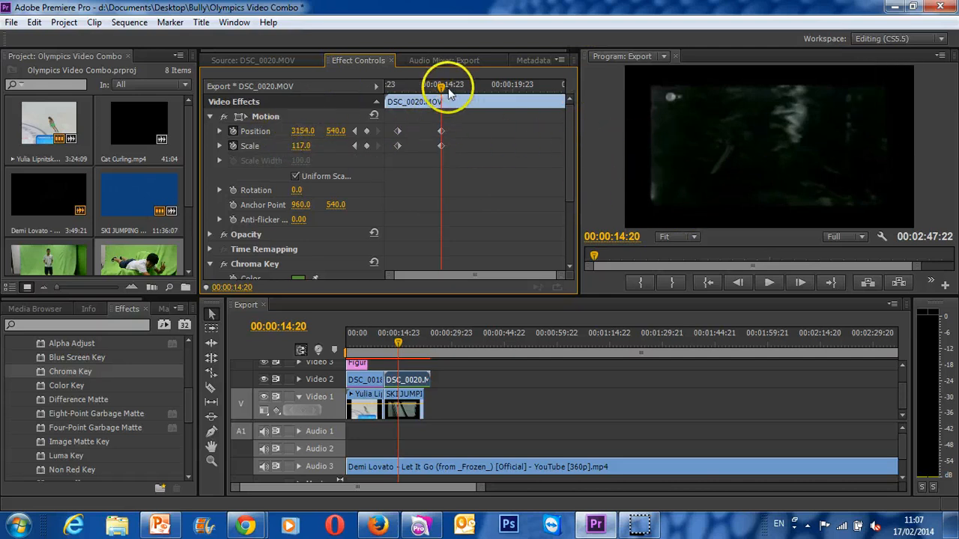
- Preview the fly-out, and keyframe the boy clip at 00:00:15:15 with scale 52 and horizontal position 1247
left_click(393, 89)
key("space")
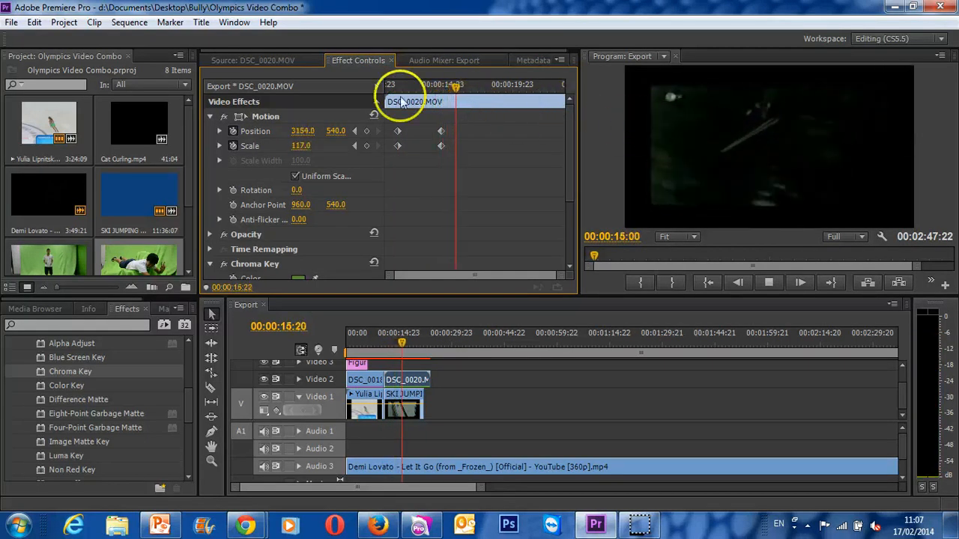
mouse_move(455, 89)
left_mouse_down()
mouse_move(438, 89)
mouse_move(454, 90)
left_mouse_up()
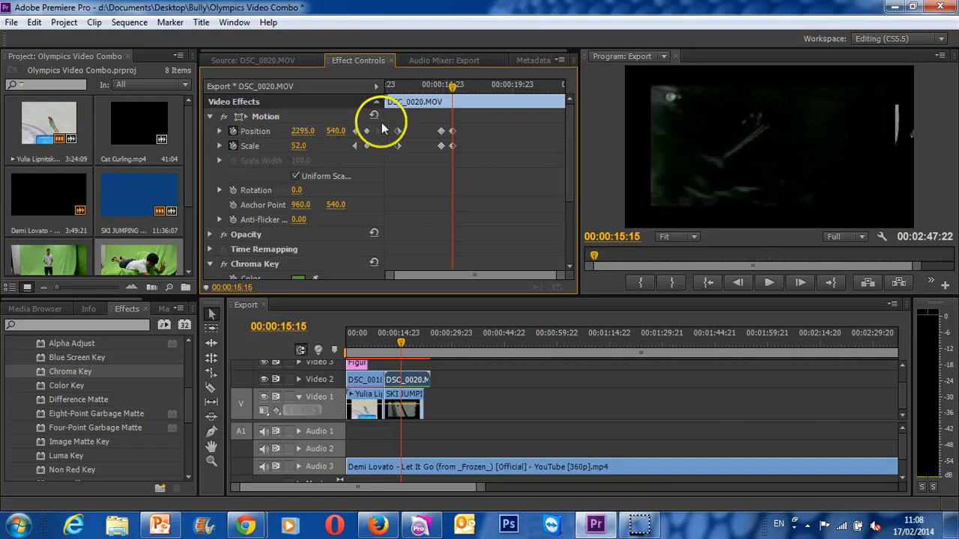
left_click_drag(104, 124, 306, 129)
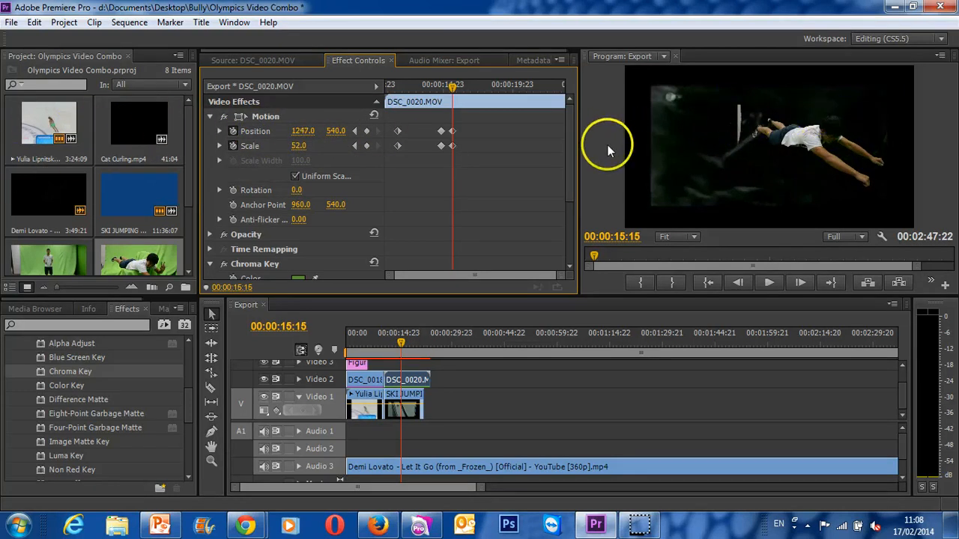
- Play the animation through, split the DSC_0020.MOV clip at 00:00:21:19 where the ski jump ends, and delete the leftover piece
left_click_drag(437, 93, 432, 92)
key("space")
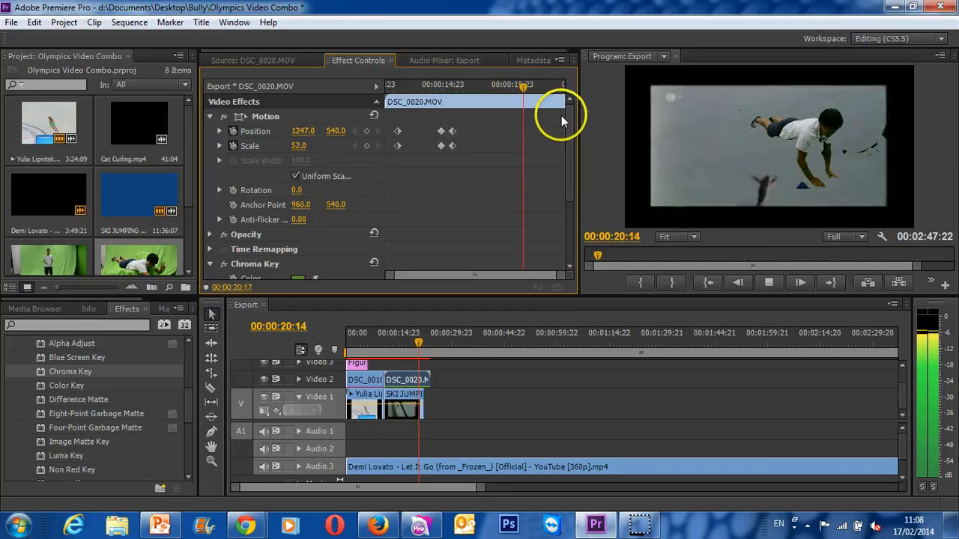
key("space")
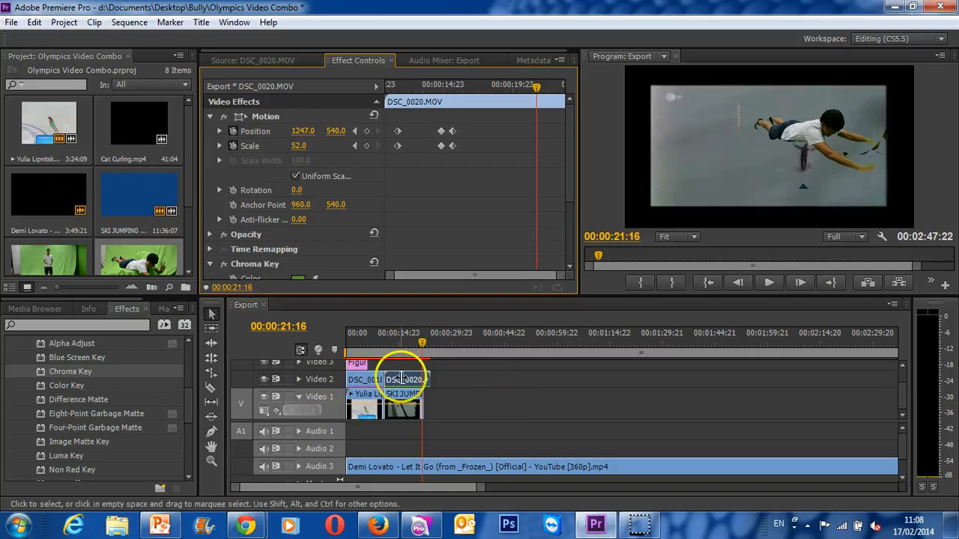
left_click_drag(418, 344, 422, 344)
left_click(211, 388)
left_click(424, 380)
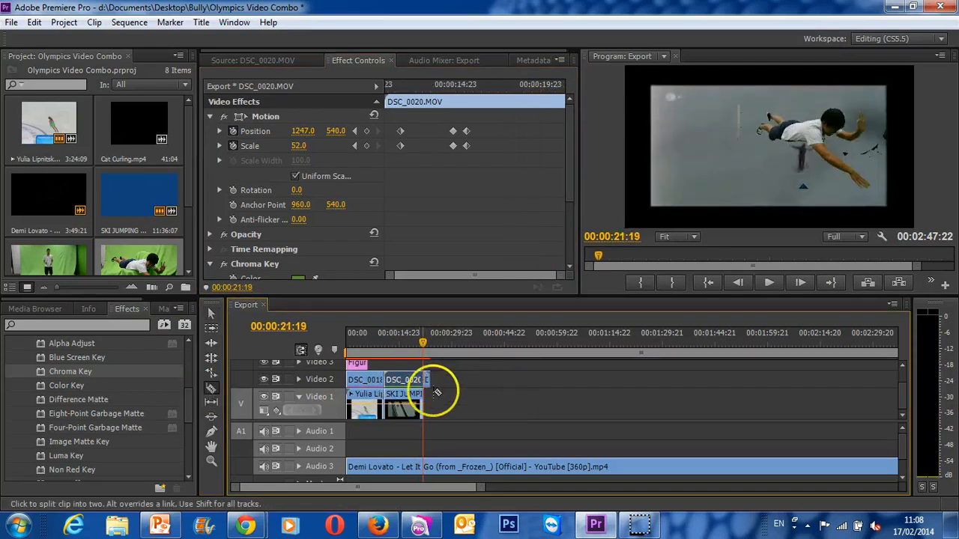
key("v")
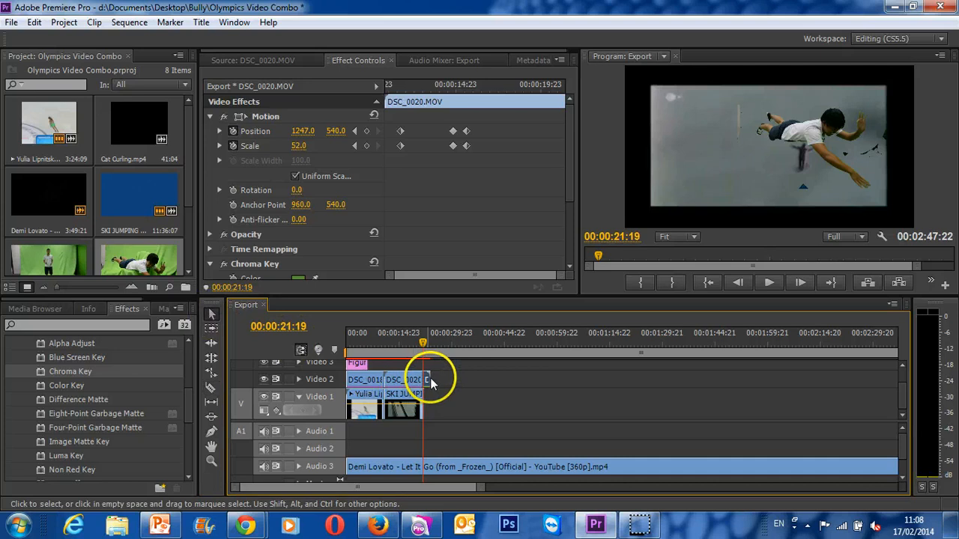
left_click(453, 387)
key("Delete")
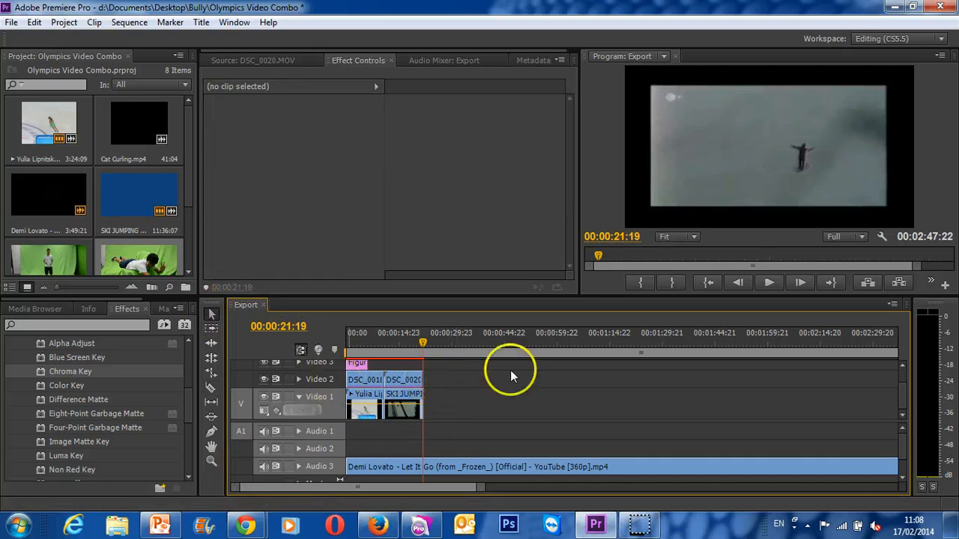
- Place Cat Curling.mp4 on Video 2 right after the boy clip, unlink and delete its audio, and check the cut at 00:00:22:04
scroll(112, 217, "down", 3)
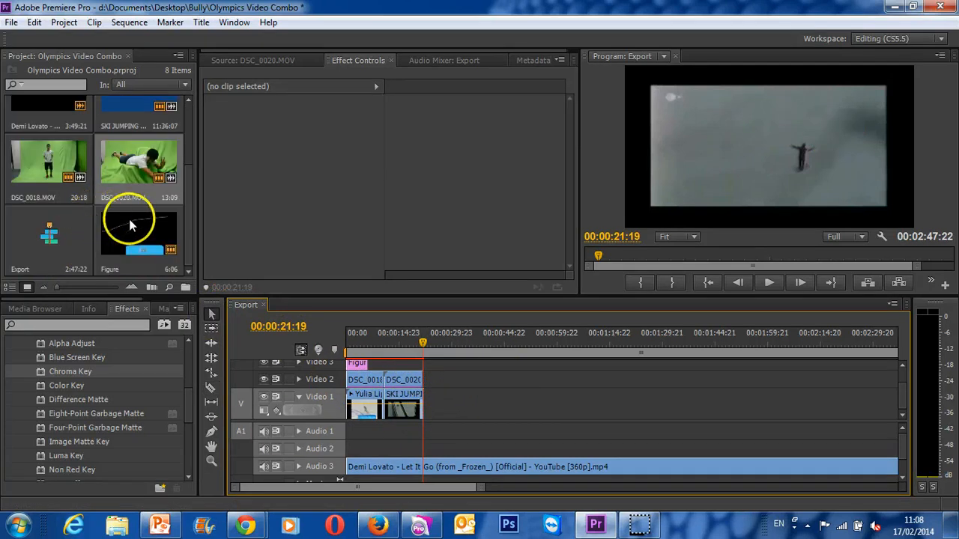
scroll(122, 214, "up", 3)
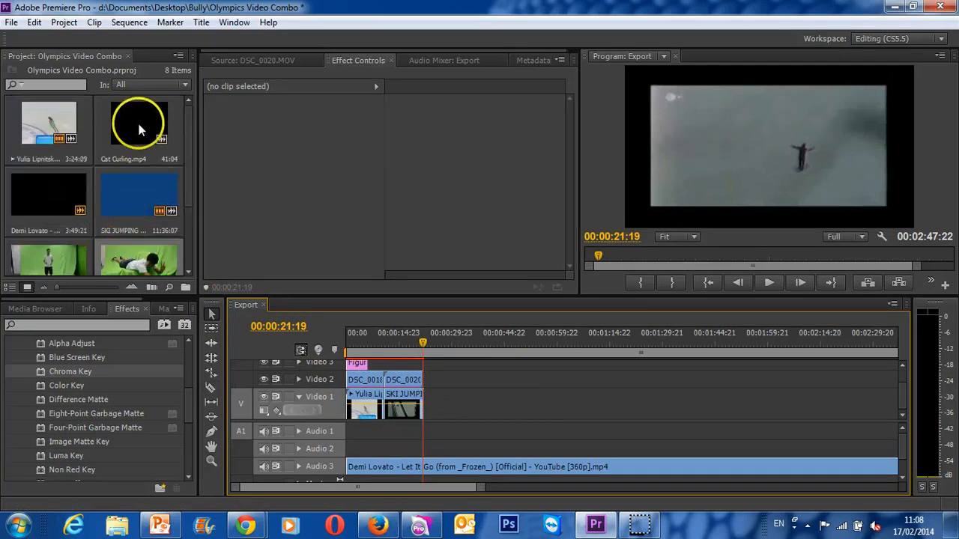
left_click_drag(134, 123, 430, 385)
left_click(449, 380)
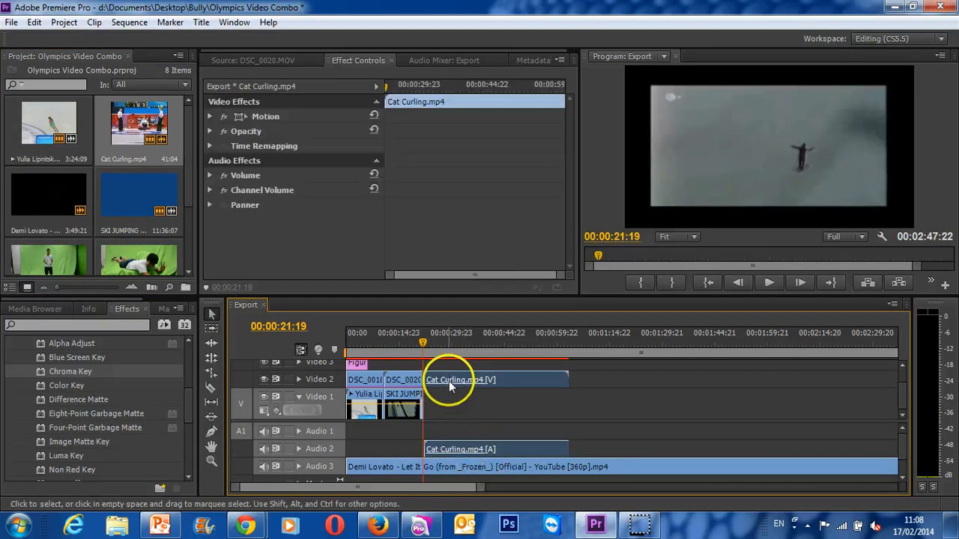
right_click(449, 381)
left_click(500, 142)
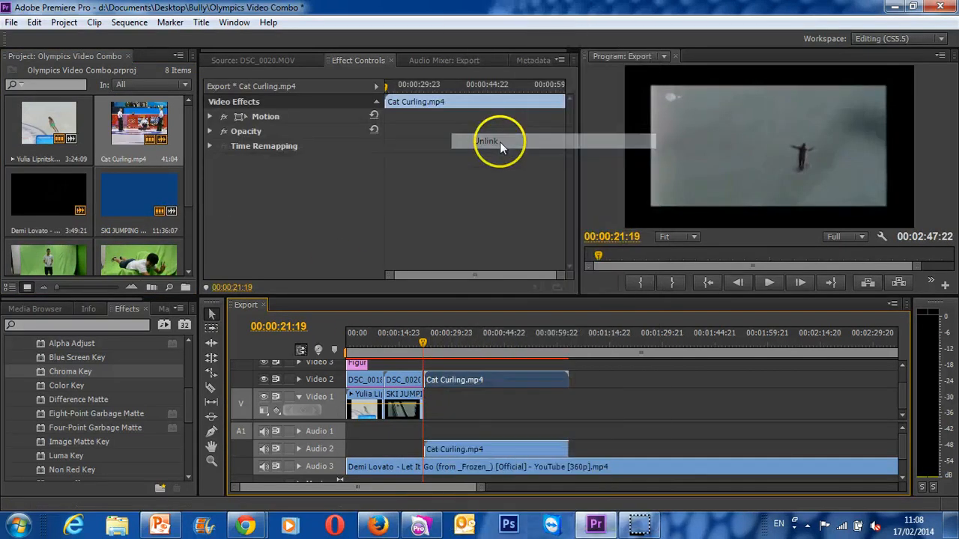
left_click(503, 449)
key("Delete")
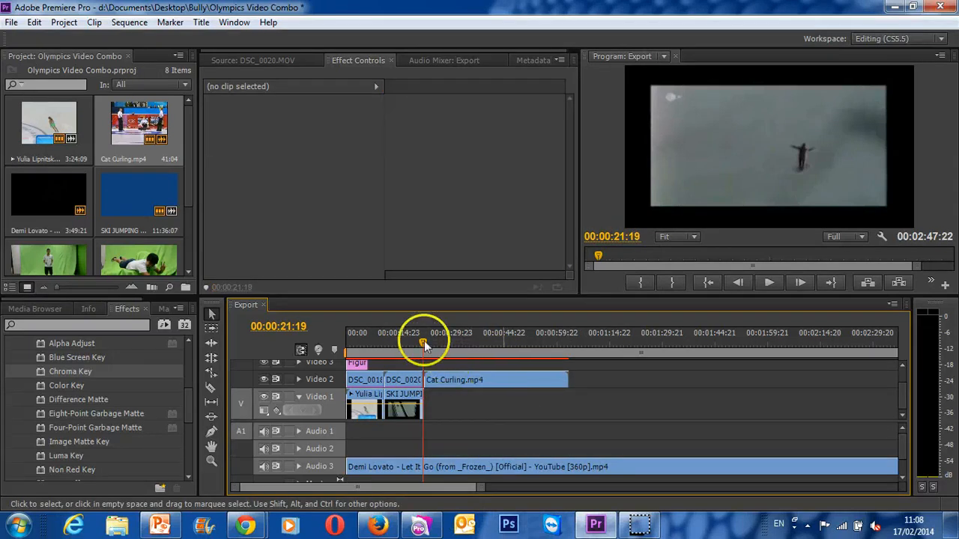
left_click_drag(424, 341, 423, 341)
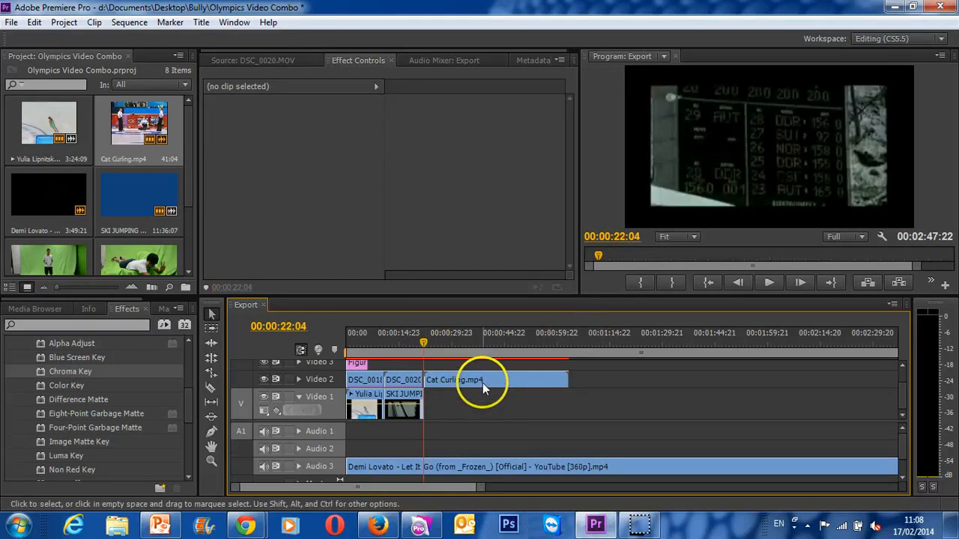
- Scale the Cat Curling.mp4 clip to the frame size and play it through to 00:01:00:16 to find the usable section
right_click(483, 380)
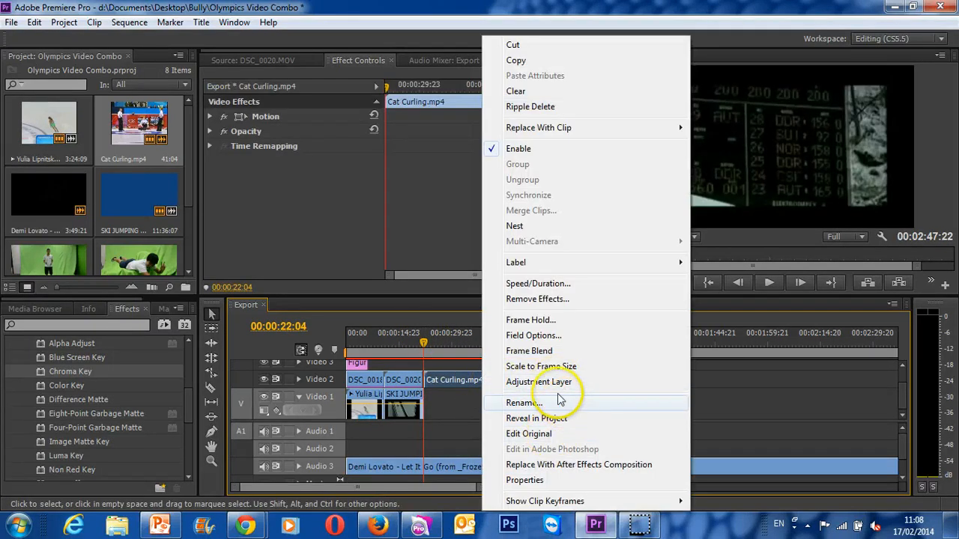
left_click(537, 367)
key("space")
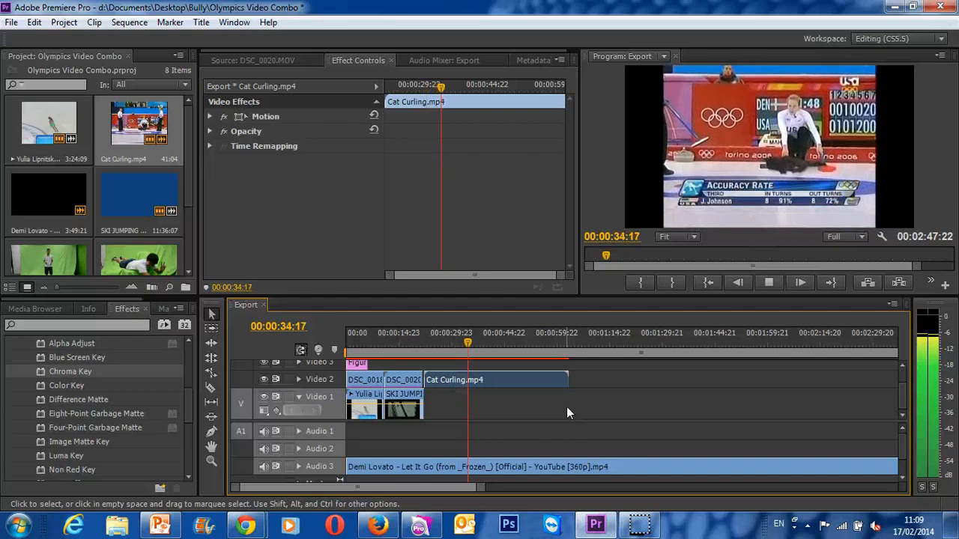
left_click(646, 429)
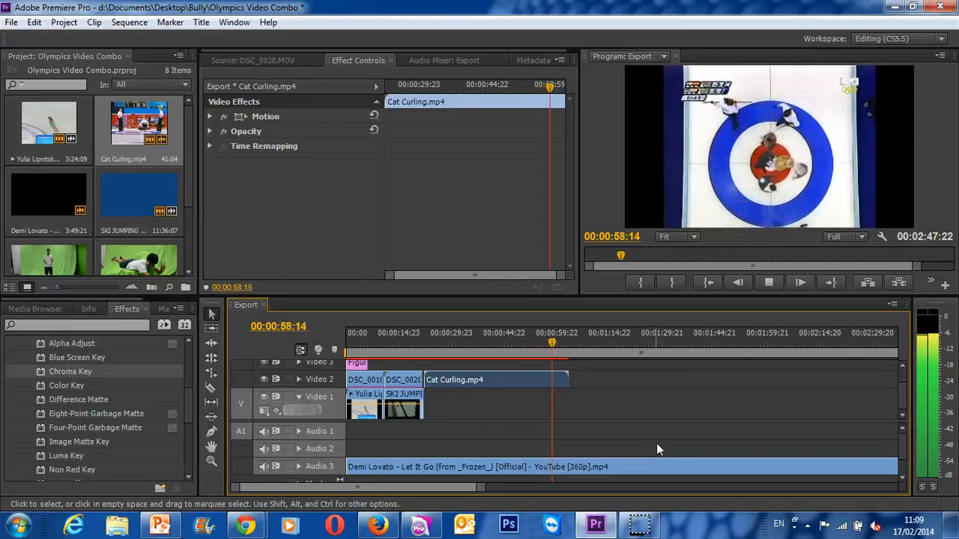
key("space")
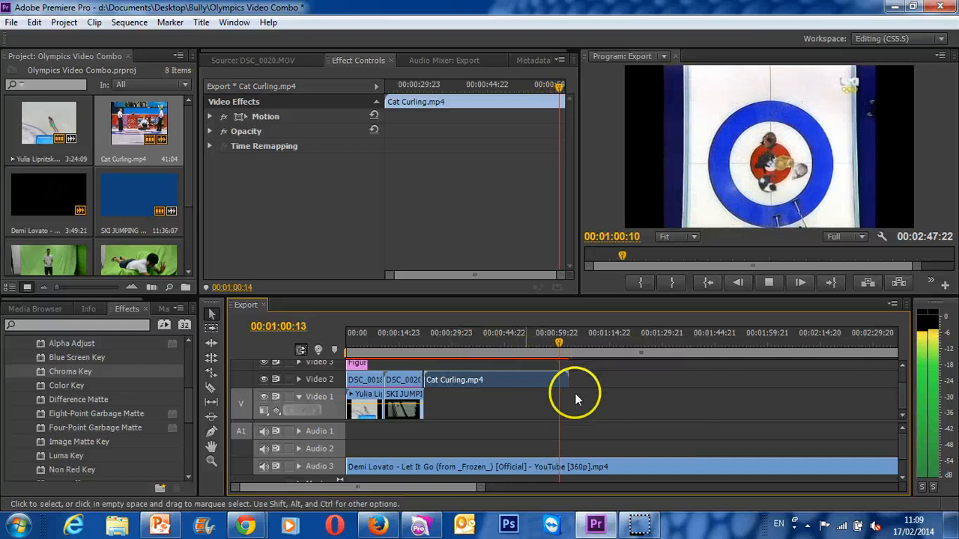
- Split Cat Curling.mp4 on Video 2 at about 00:00:35 and at 00:01:00:13
left_click(558, 341)
left_click(211, 387)
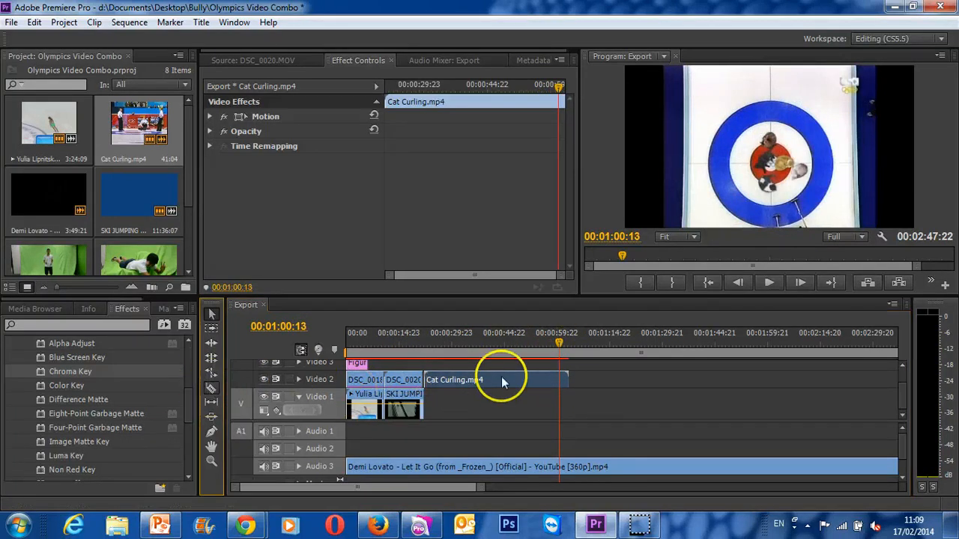
left_click(471, 380)
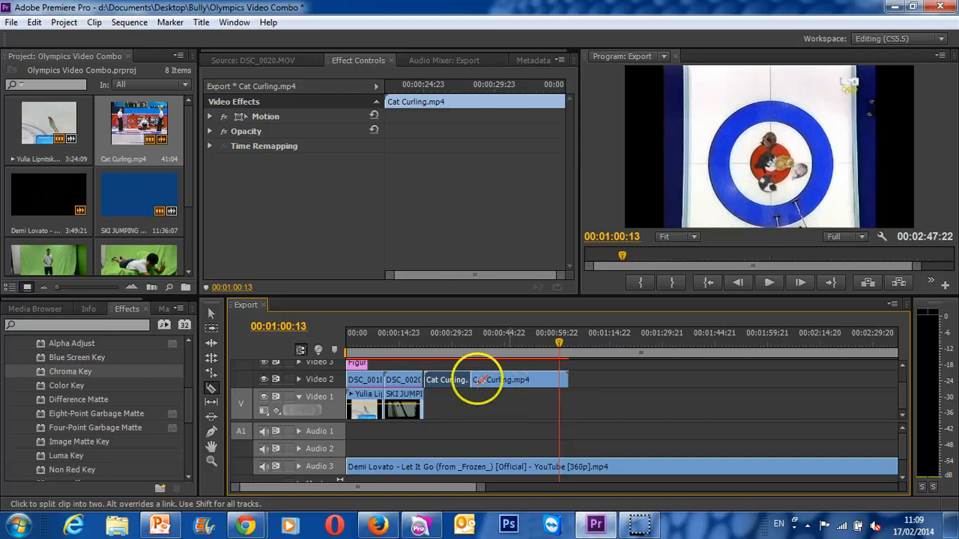
left_click(559, 381)
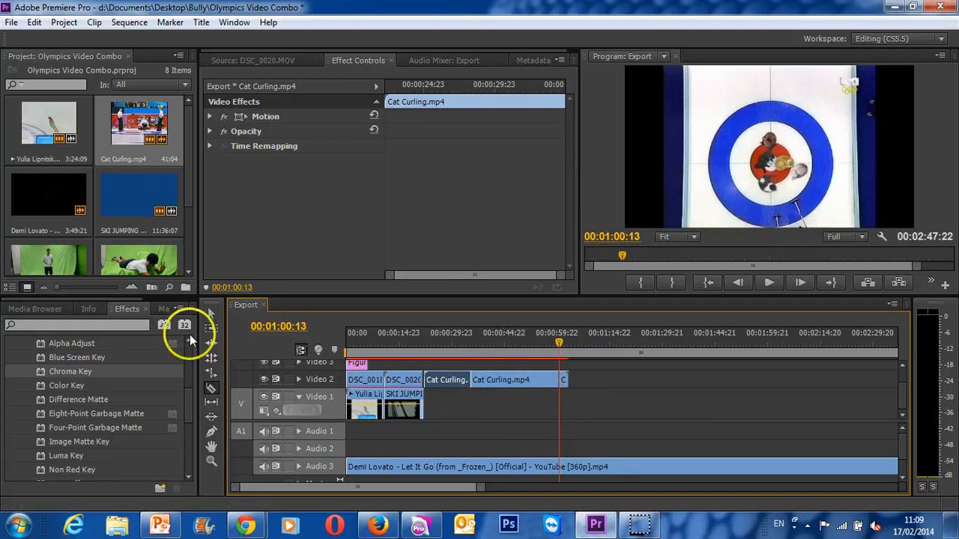
- Delete the first and last pieces of Cat Curling.mp4 and move the remaining piece directly after DSC_0020.MOV on Video 2
left_click(211, 313)
left_click(427, 379)
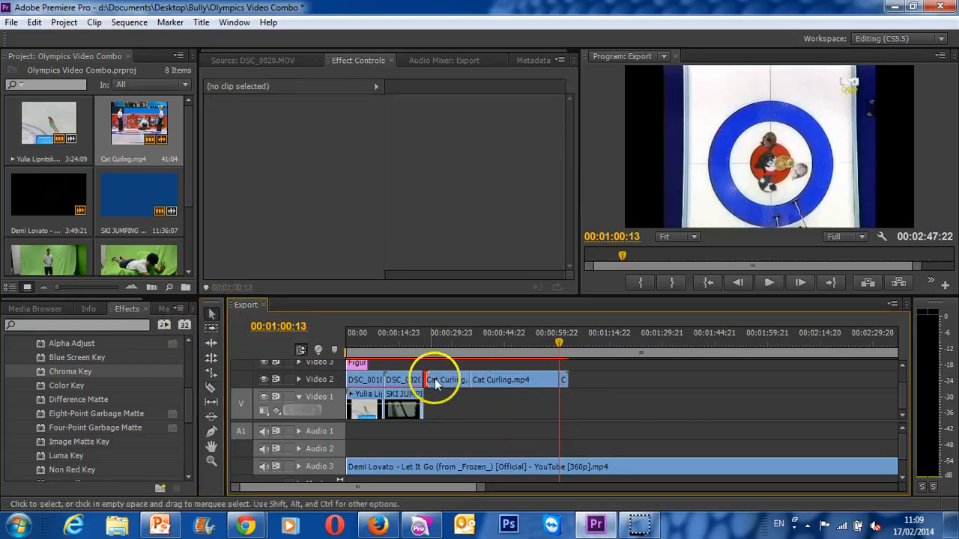
left_click(453, 383)
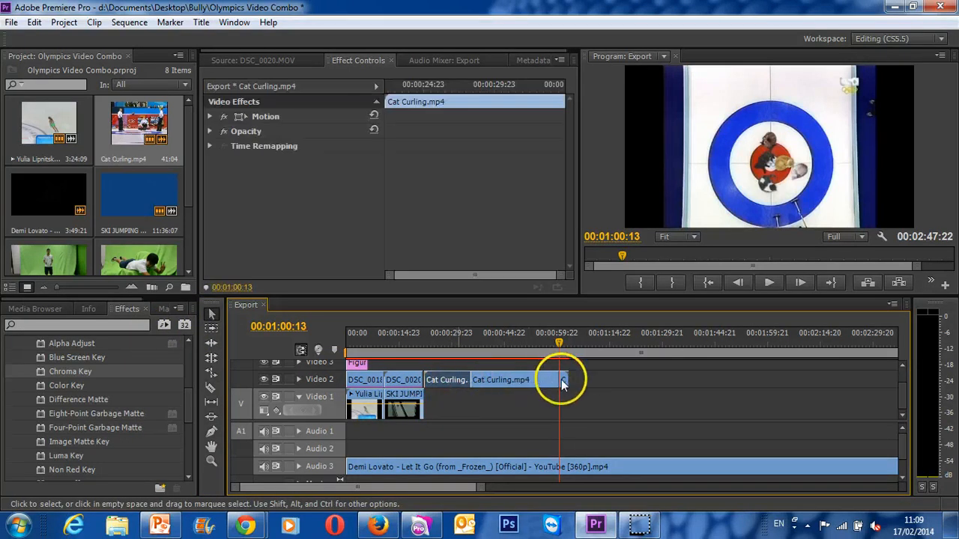
key("Delete")
left_click(563, 383)
key("Delete")
left_click_drag(509, 380, 464, 379)
- Apply the Cube Spin video transition between DSC_0018.MOV and DSC_0020.MOV on Video 2
left_click_drag(559, 343, 422, 358)
scroll(45, 415, "up", 3)
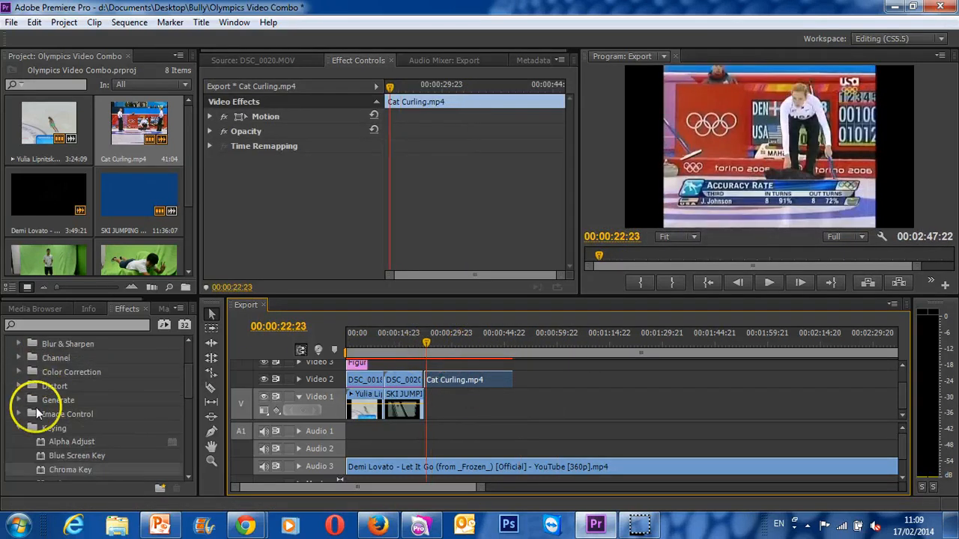
left_click(19, 428)
scroll(187, 380, "up", 2)
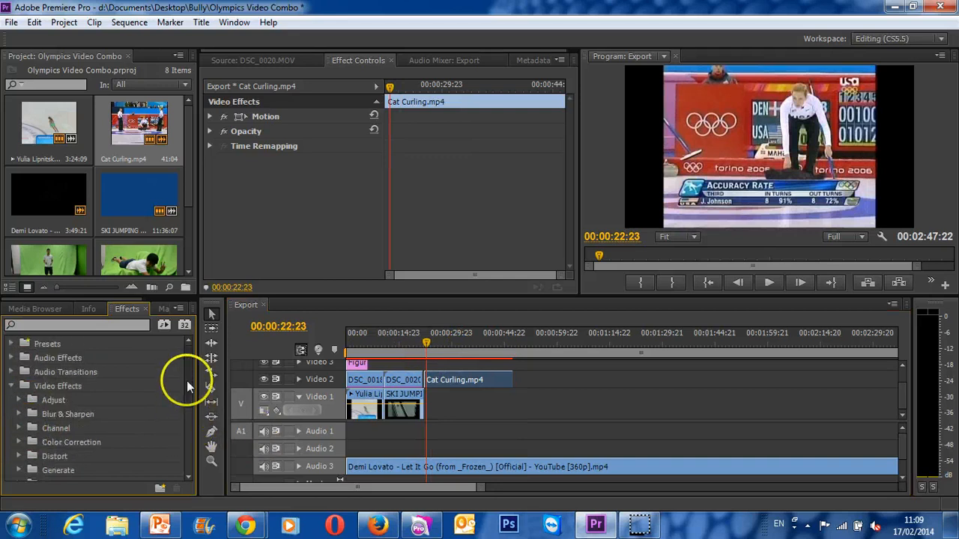
left_click(12, 387)
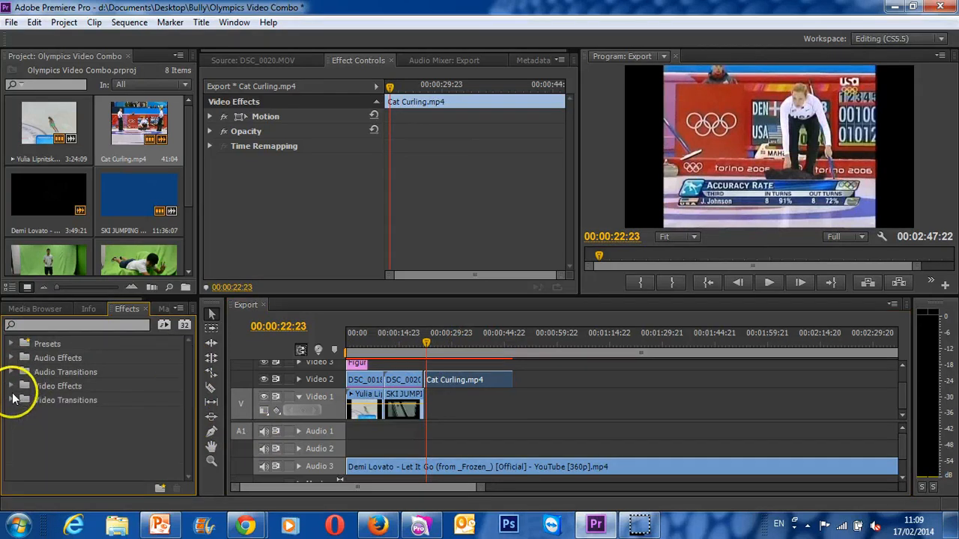
left_click(12, 401)
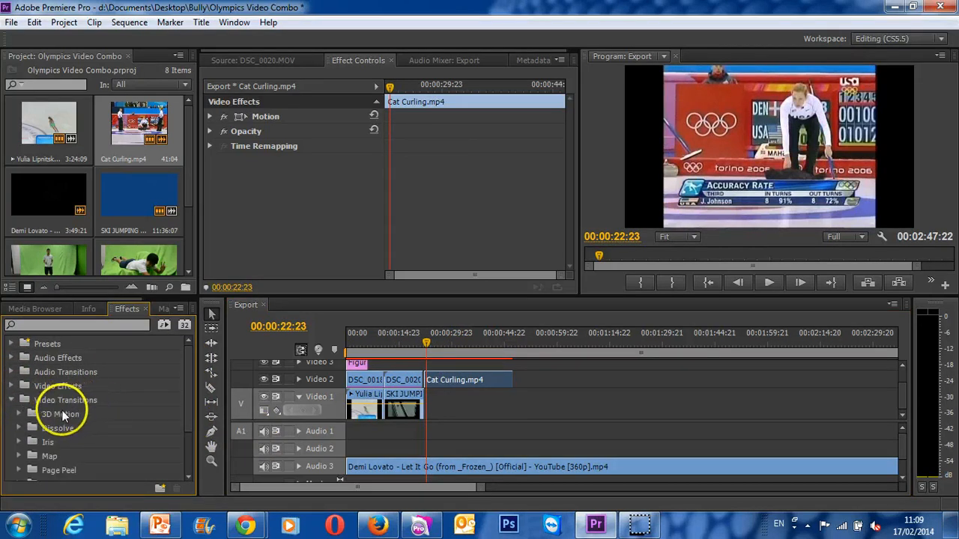
left_click(19, 415)
scroll(159, 433, "down", 1)
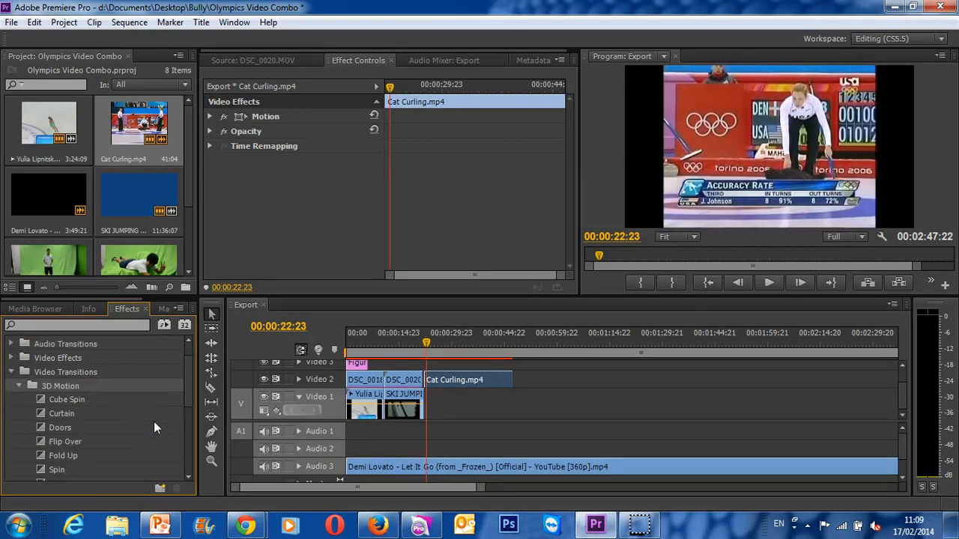
left_click_drag(63, 399, 389, 379)
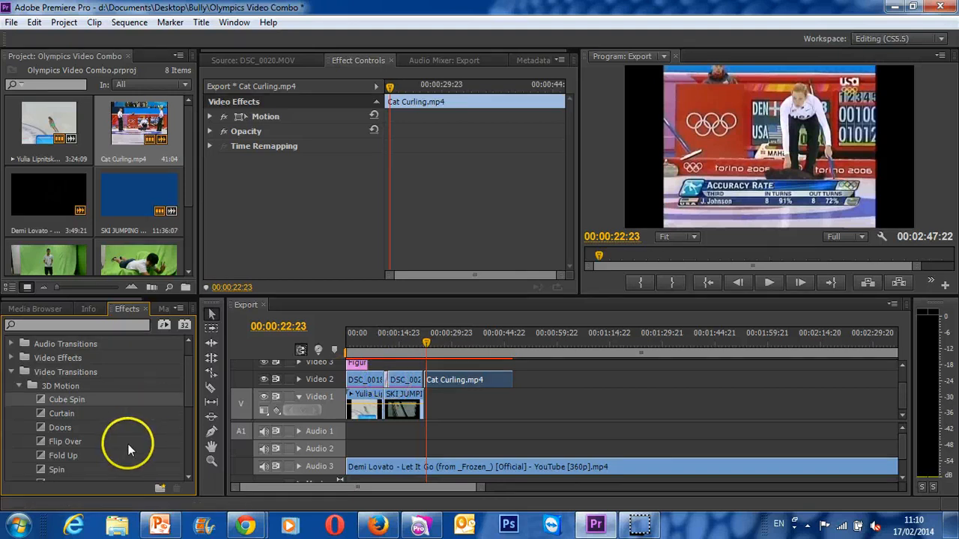
- Apply the Center Split slide transition to the start of the Cat Curling.mp4 clip
scroll(128, 442, "down", 4)
left_click(19, 442)
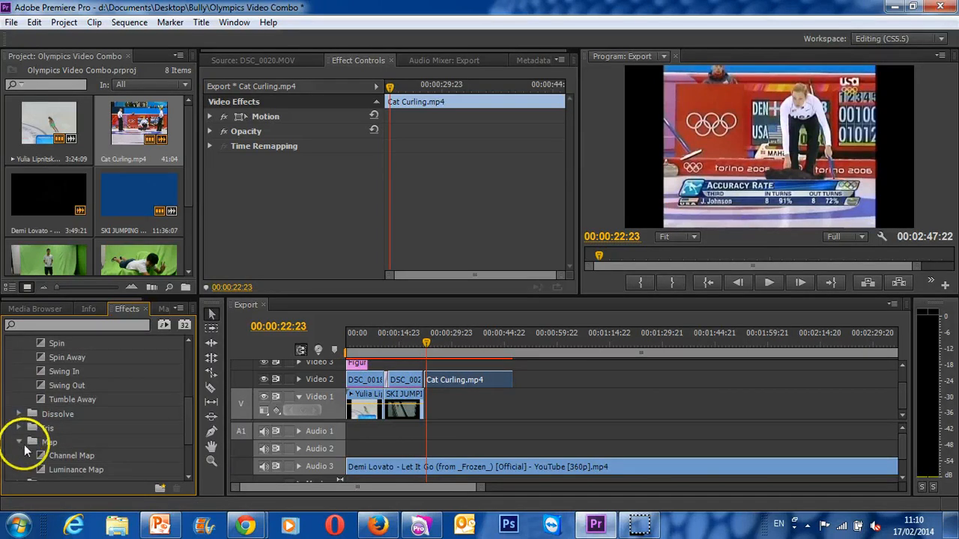
scroll(20, 447, "down", 2)
left_click(19, 441)
scroll(21, 442, "down", 1)
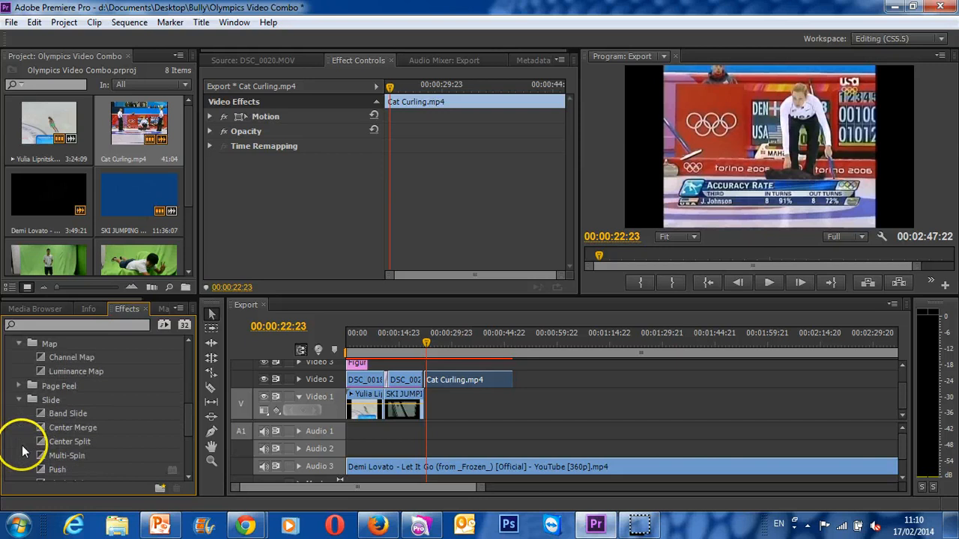
mouse_move(155, 440)
left_mouse_down()
mouse_move(404, 397)
mouse_move(429, 379)
left_mouse_up()
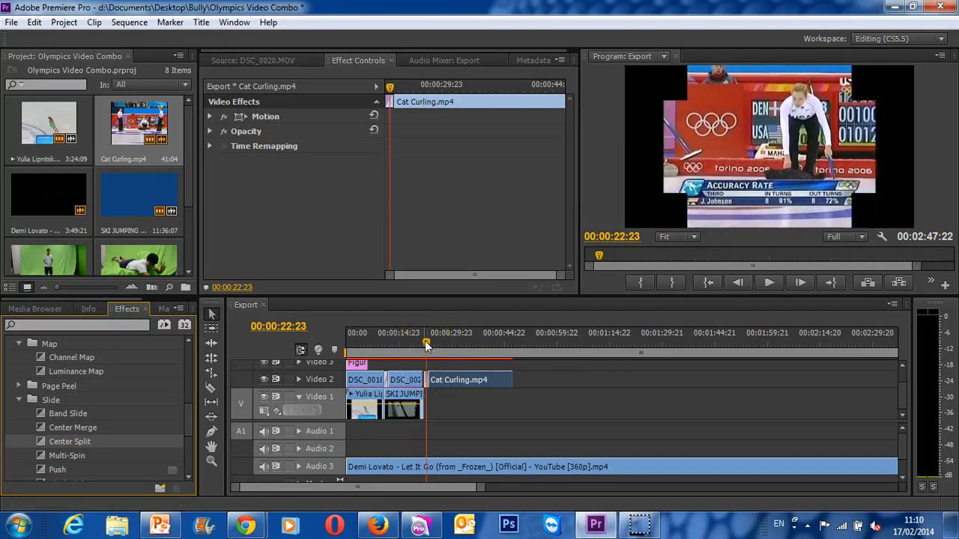
- Preview the Center Split transition into the curling clip and the Cube Spin transition between the two boy clips
left_click_drag(423, 340, 420, 340)
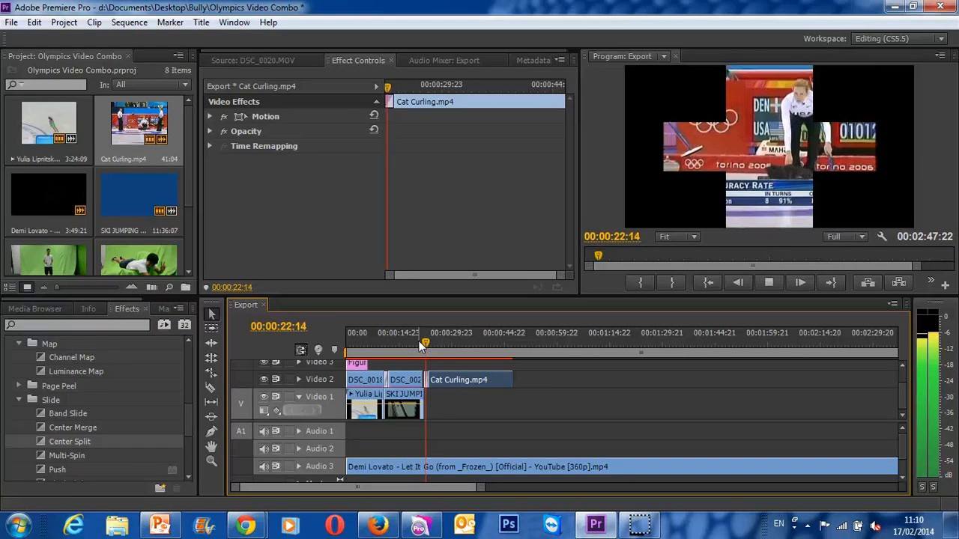
left_click_drag(418, 341, 381, 342)
key("space")
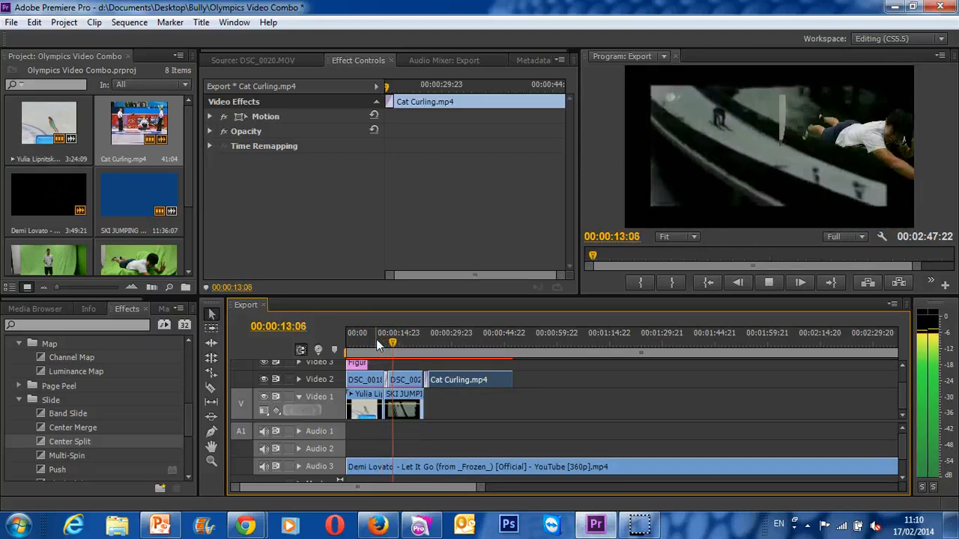
key("space")
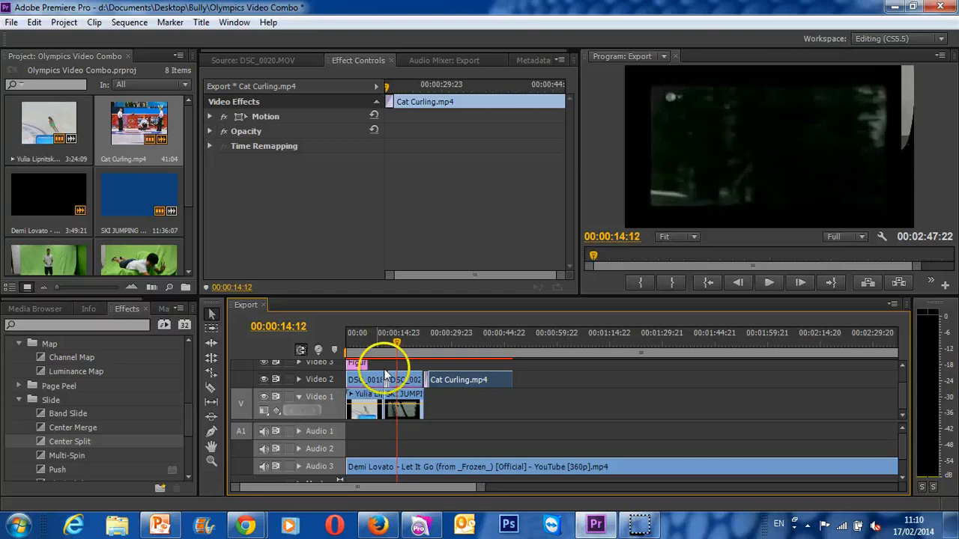
- Select the Let It Go music clip on Audio 3 and look through the available audio effects
scroll(89, 455, "down", 4)
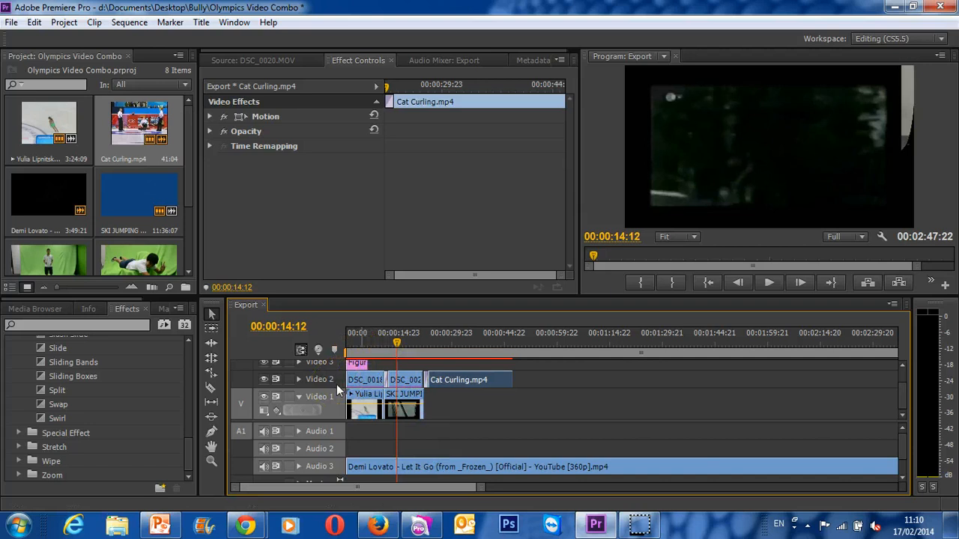
left_click(505, 468)
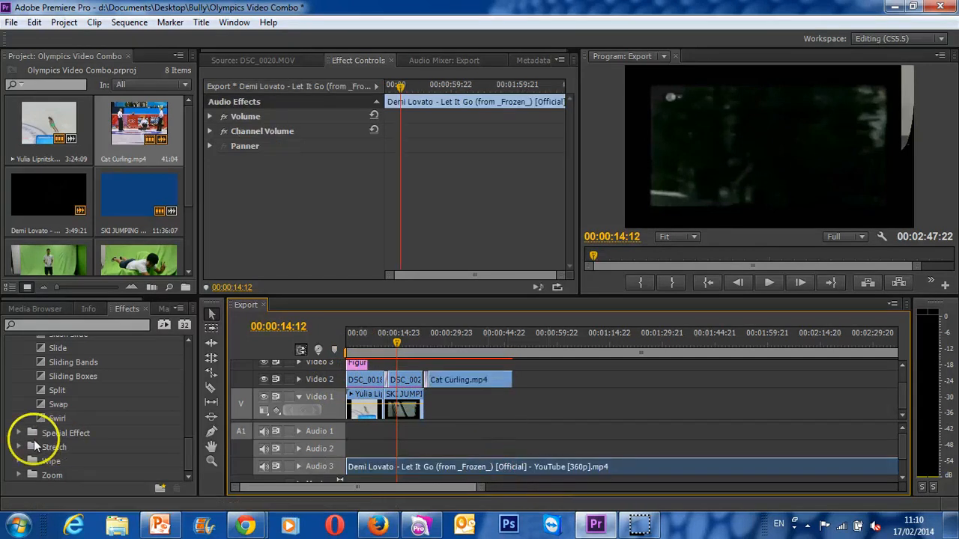
left_click_drag(188, 449, 193, 343)
left_click(10, 400)
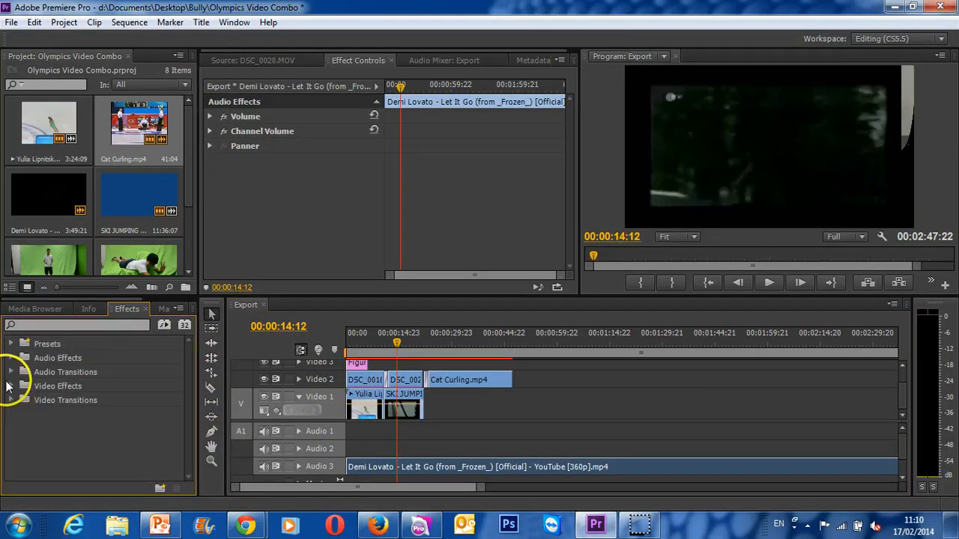
left_click(12, 358)
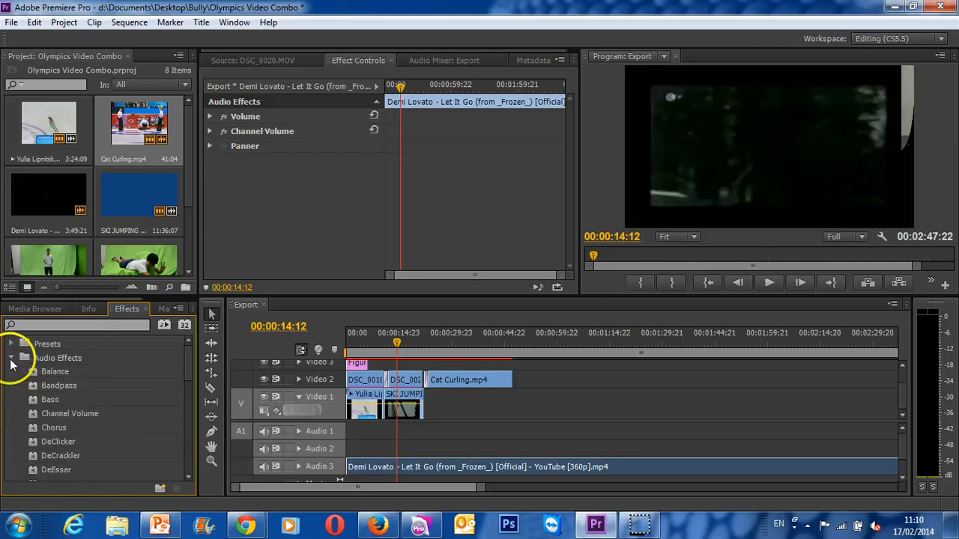
scroll(66, 406, "down", 2)
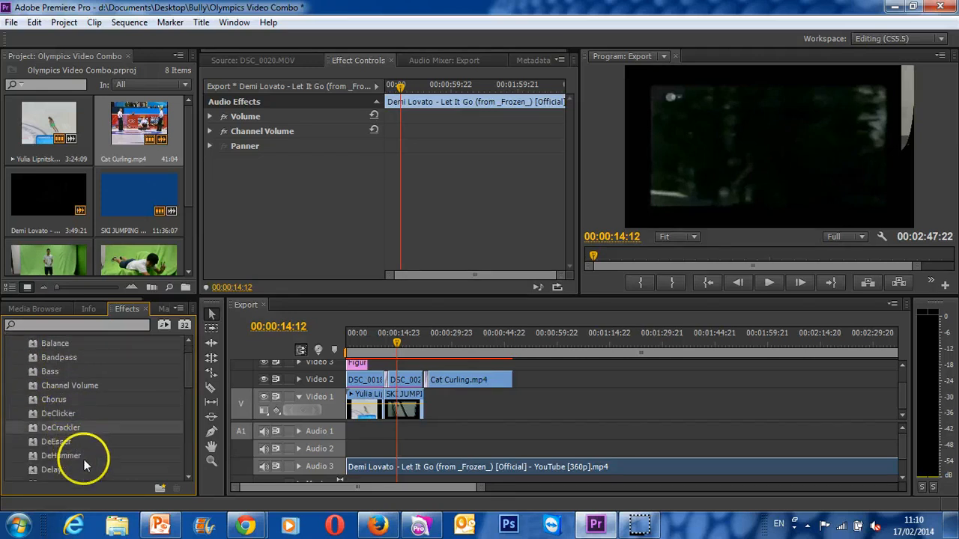
scroll(100, 453, "down", 3)
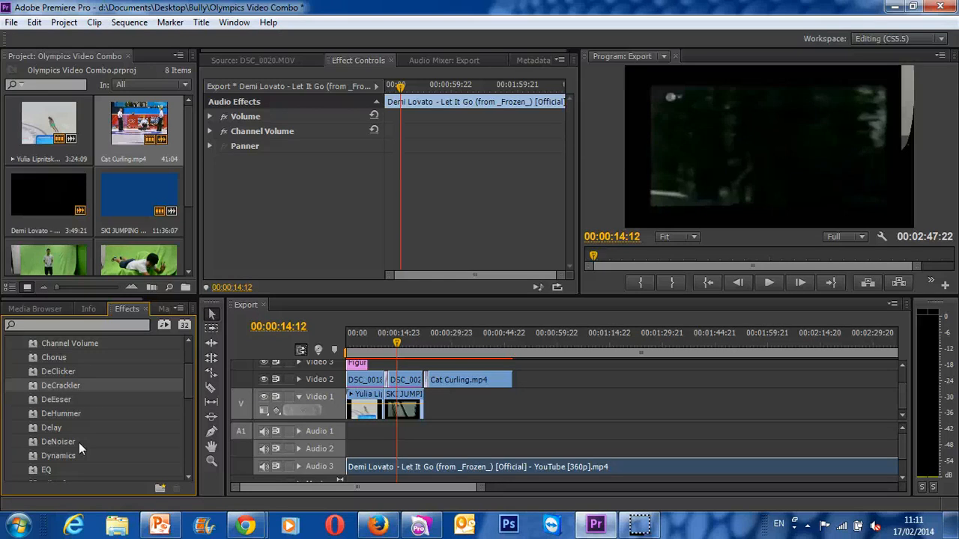
scroll(78, 443, "down", 6)
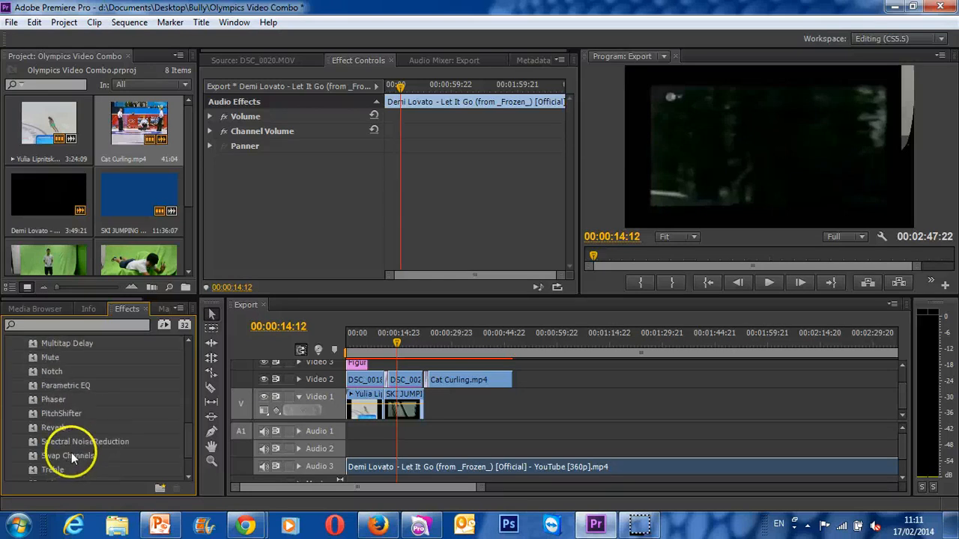
scroll(60, 455, "down", 2)
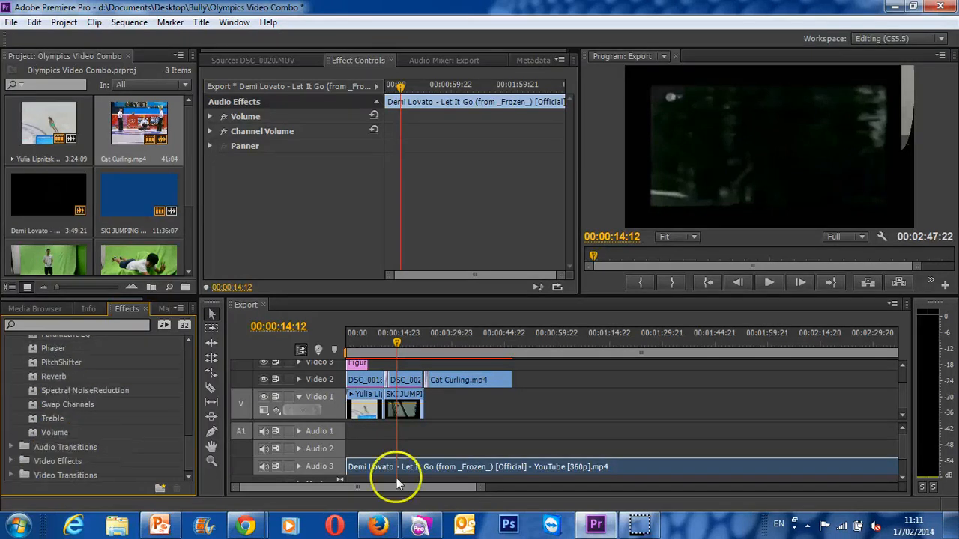
- Trim the end of the Let It Go music clip on Audio 3 to match the end of Cat Curling.mp4
left_click(522, 467)
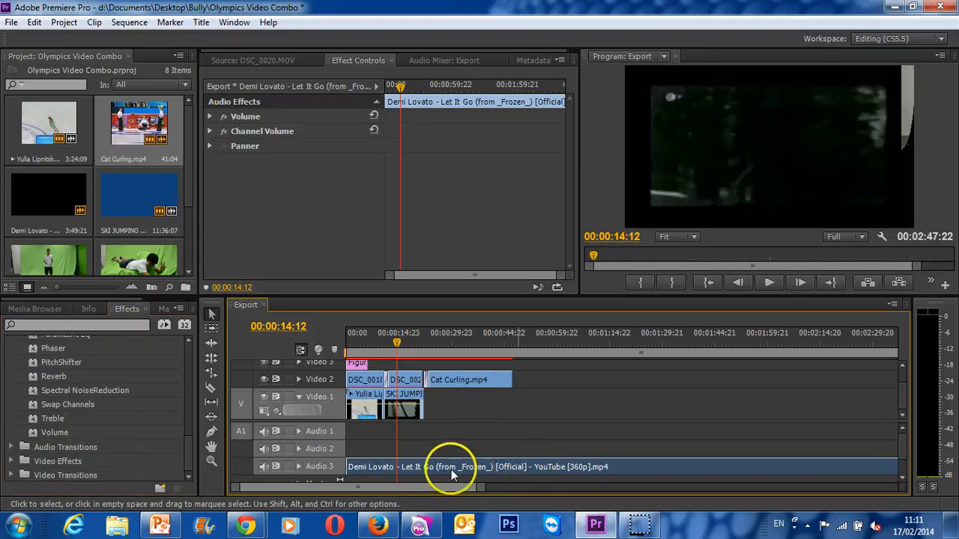
left_click_drag(478, 488, 579, 488)
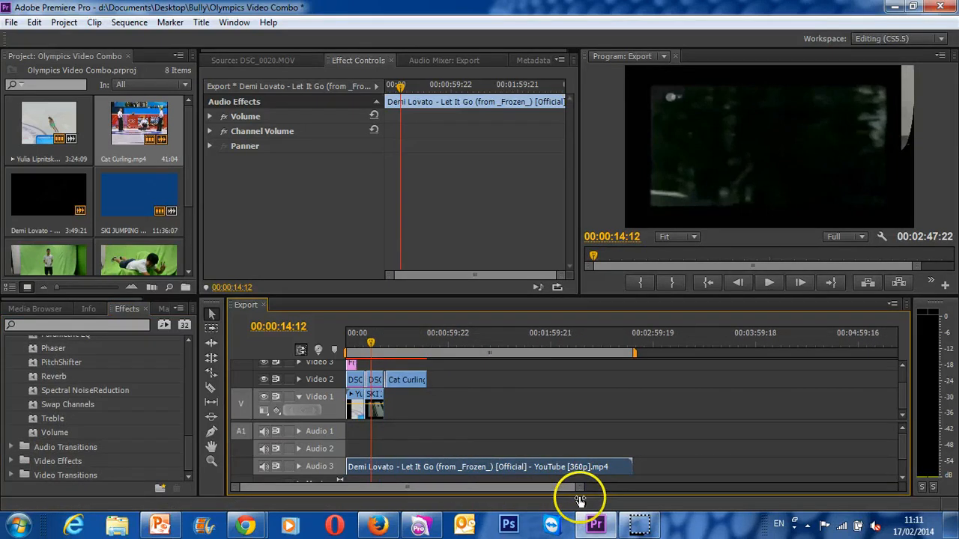
left_click_drag(623, 462, 422, 459)
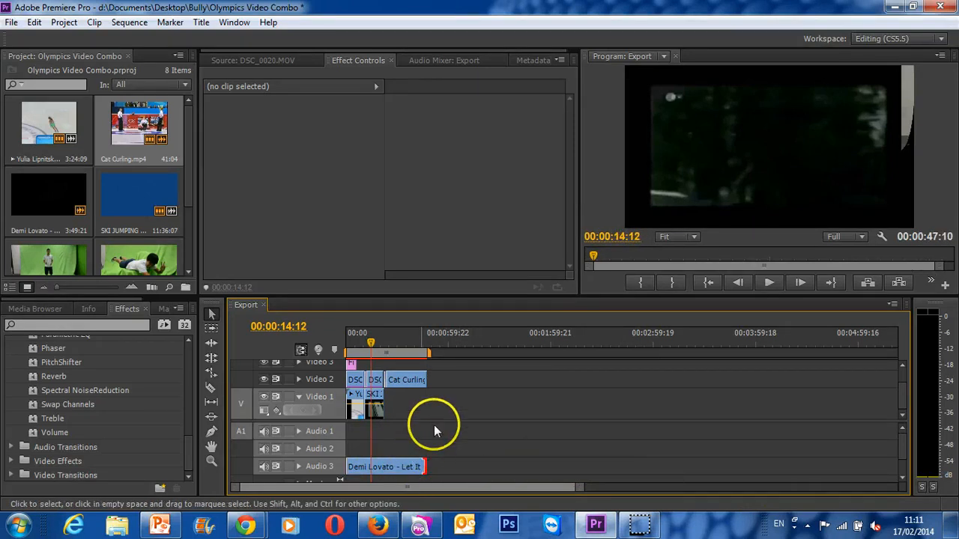
- Add a volume level keyframe at 0.0 dB to the Let It Go music clip at 00:00:42:14
left_click_drag(576, 487, 487, 486)
left_click(671, 470)
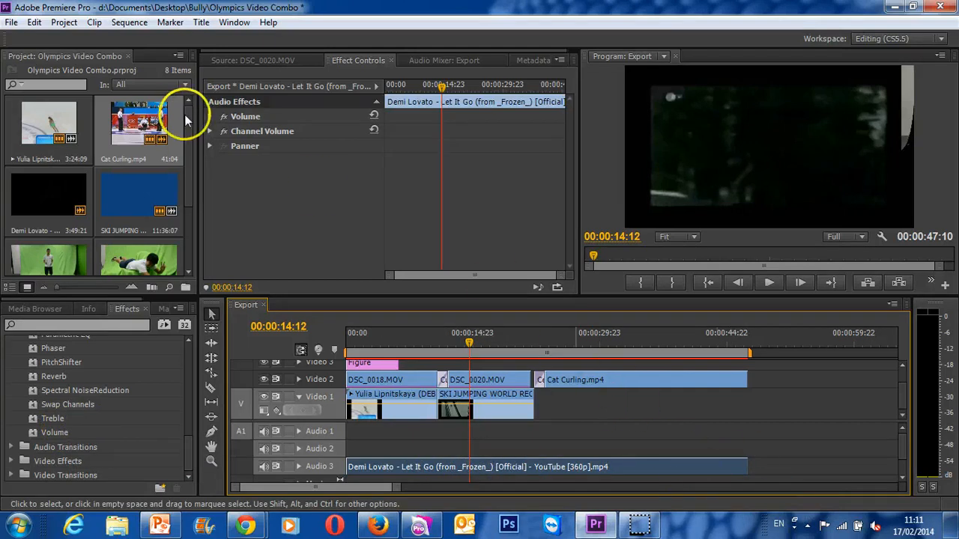
left_click(212, 117)
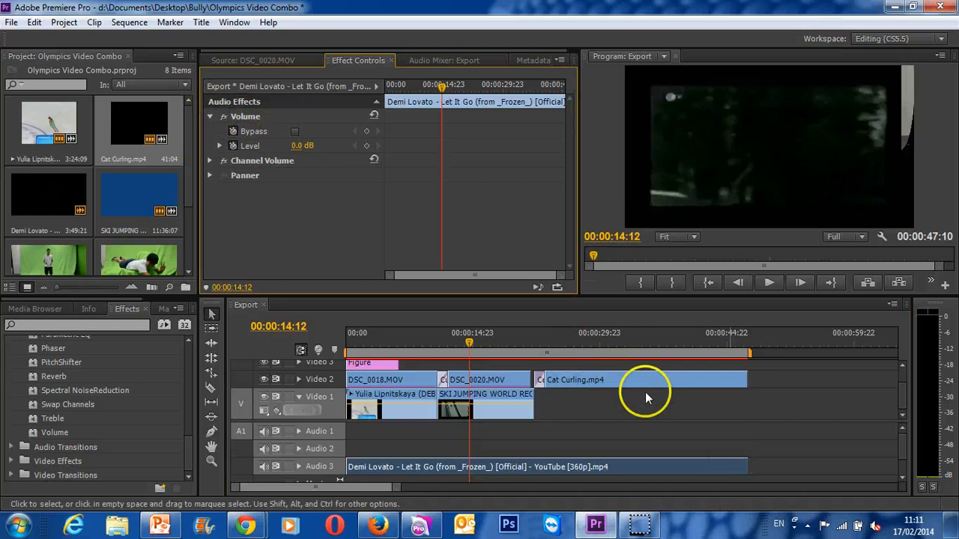
left_click_drag(467, 334, 706, 368)
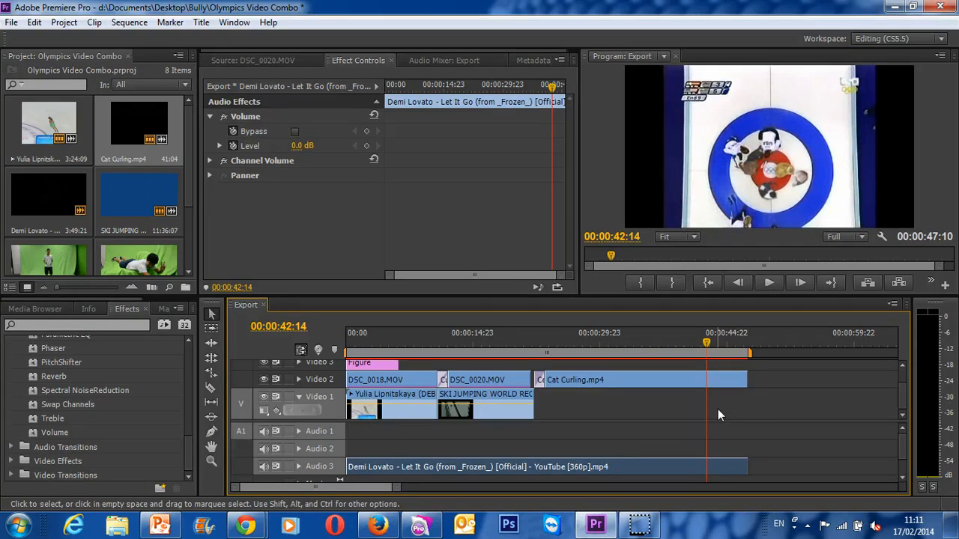
left_click(234, 146)
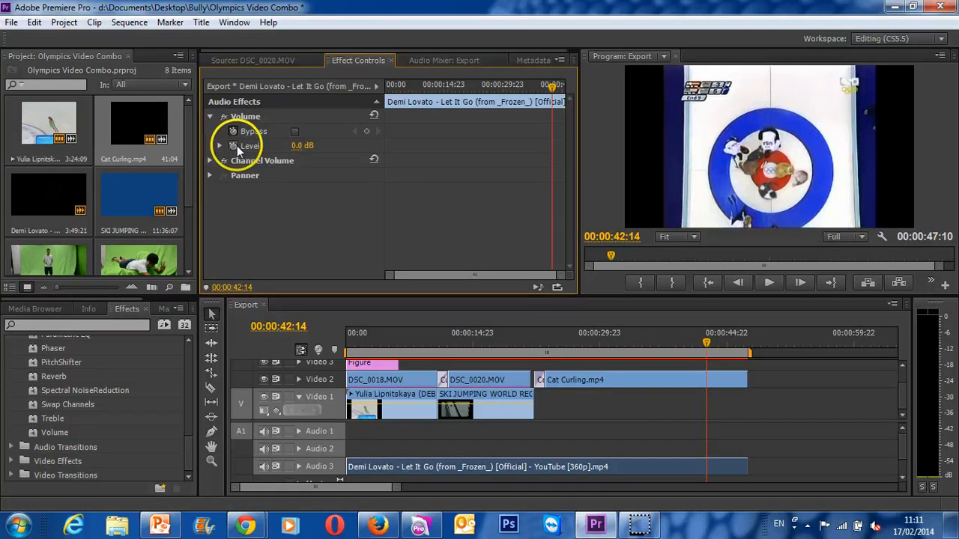
- Set the music's volume level to -20 dB at the clip's end, 00:00:47:10, and play back the fade-out from 00:00:42:02
left_click(552, 87)
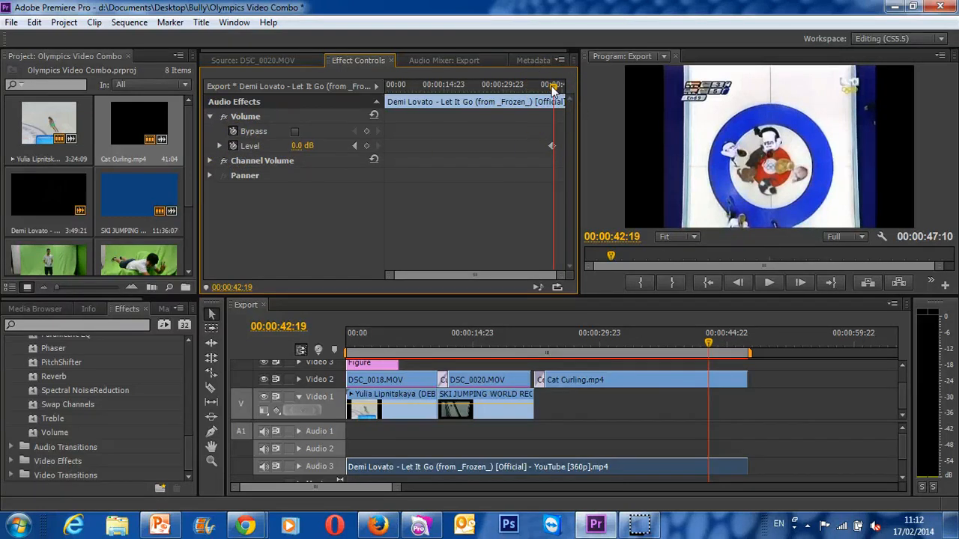
left_click_drag(552, 87, 576, 97)
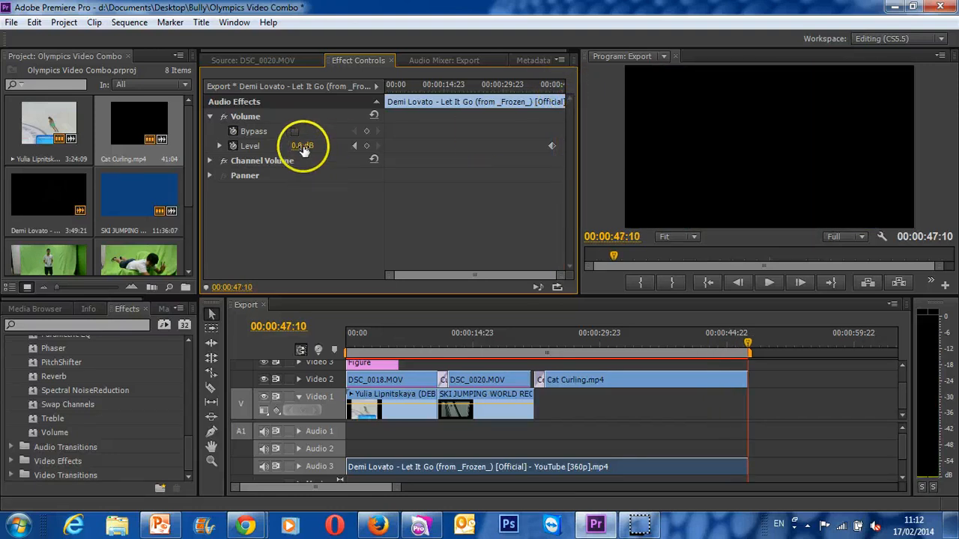
left_click_drag(305, 147, 147, 168)
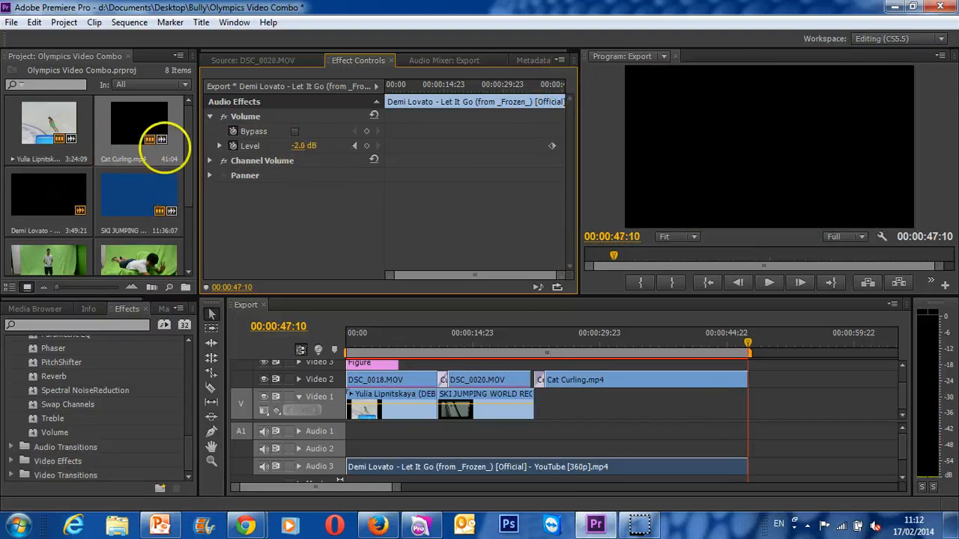
left_click_drag(367, 147, 263, 141)
left_click(308, 145)
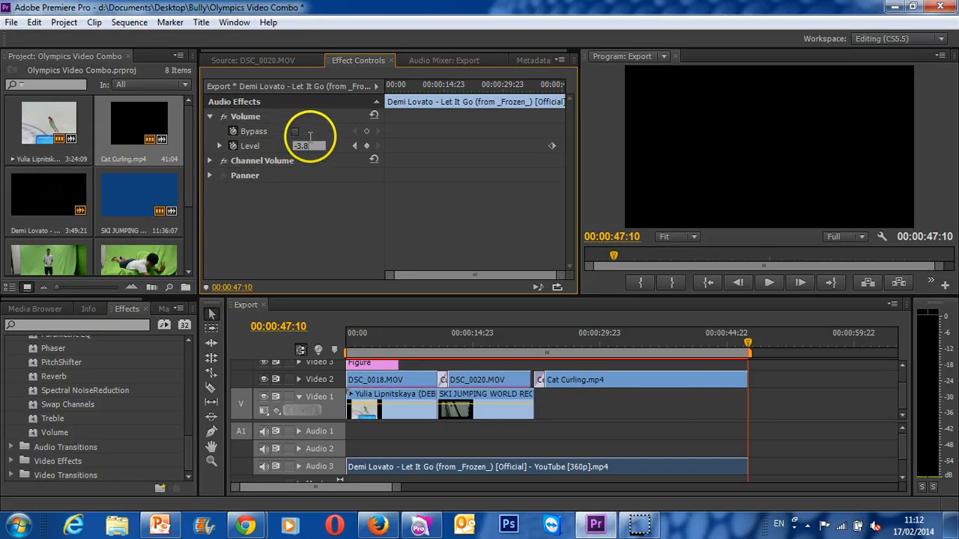
type("20")
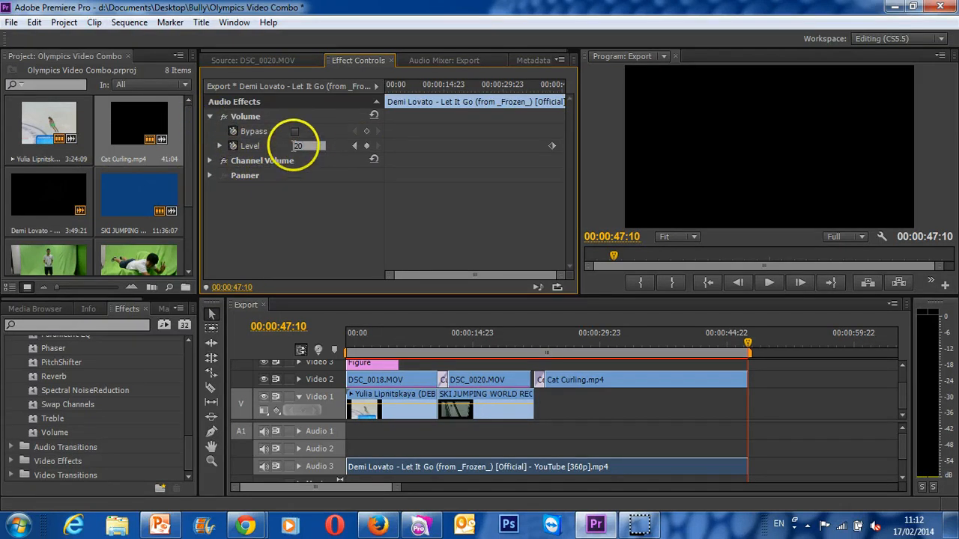
left_click(381, 216)
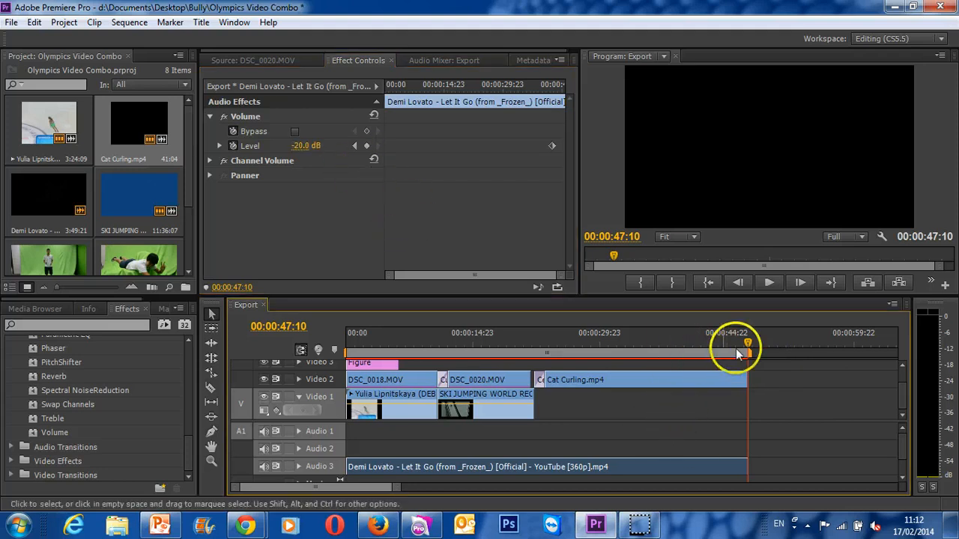
left_click_drag(748, 341, 704, 337)
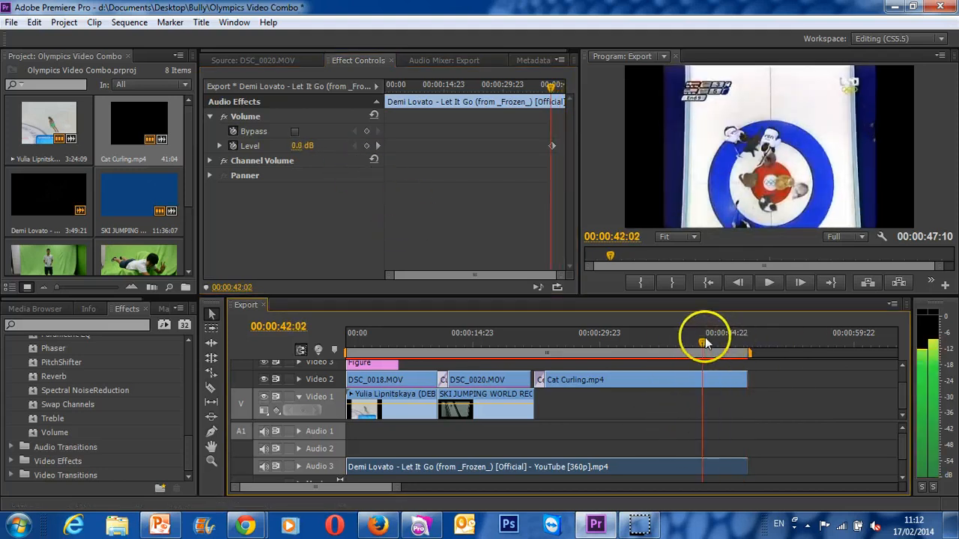
key("space")
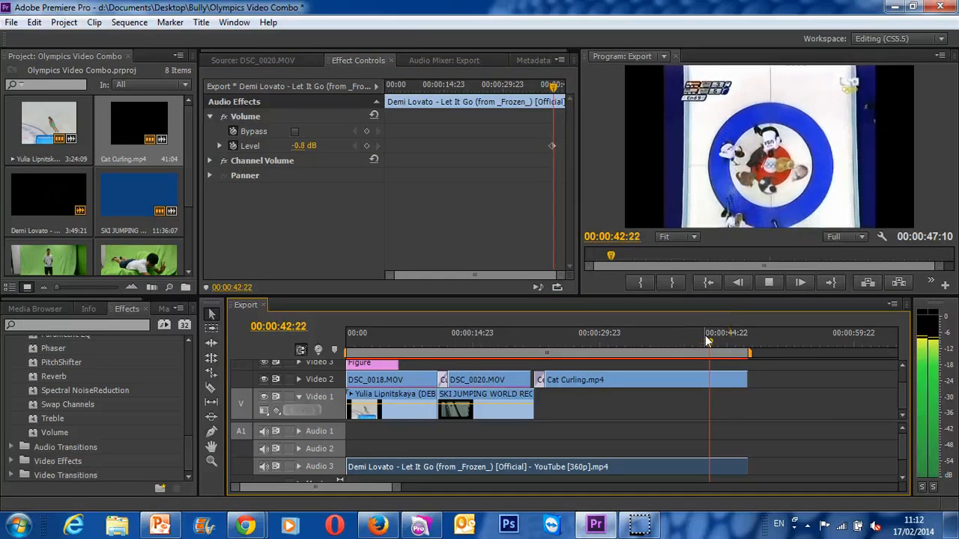